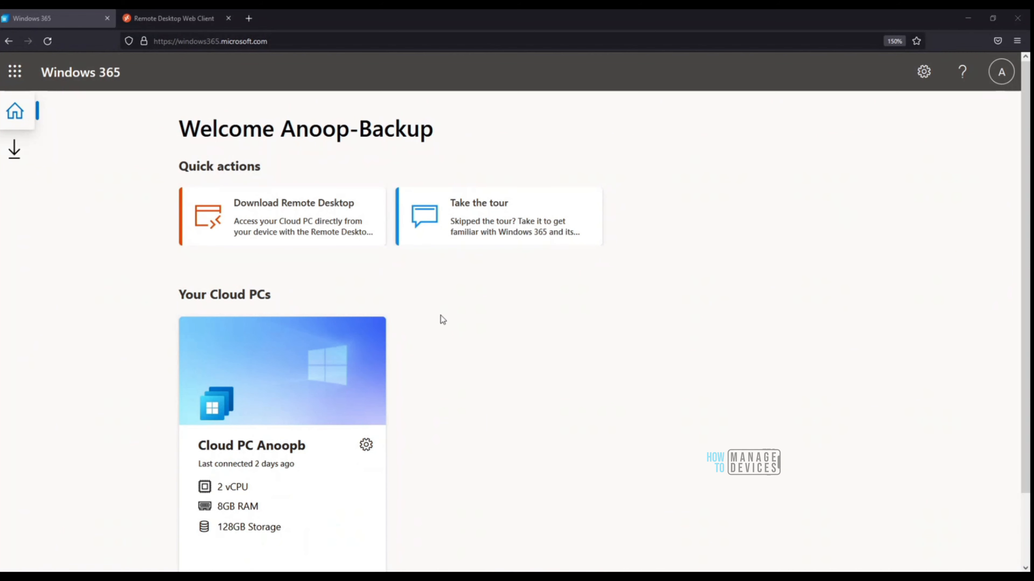
Step: Sign in to the Cloud PC in the Remote Desktop web client with the account password
scroll(457, 424, down, 2)
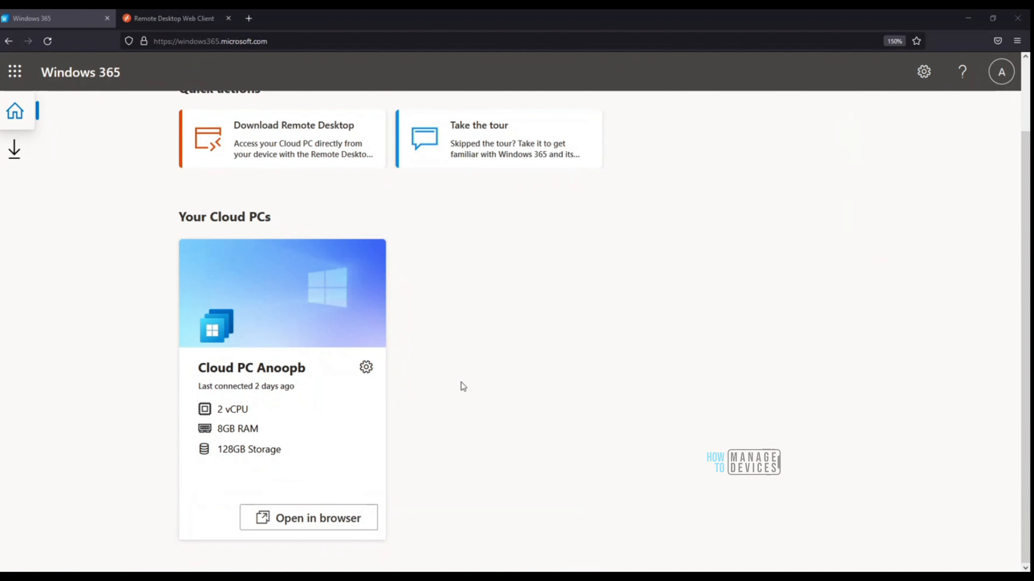
scroll(466, 387, up, 2)
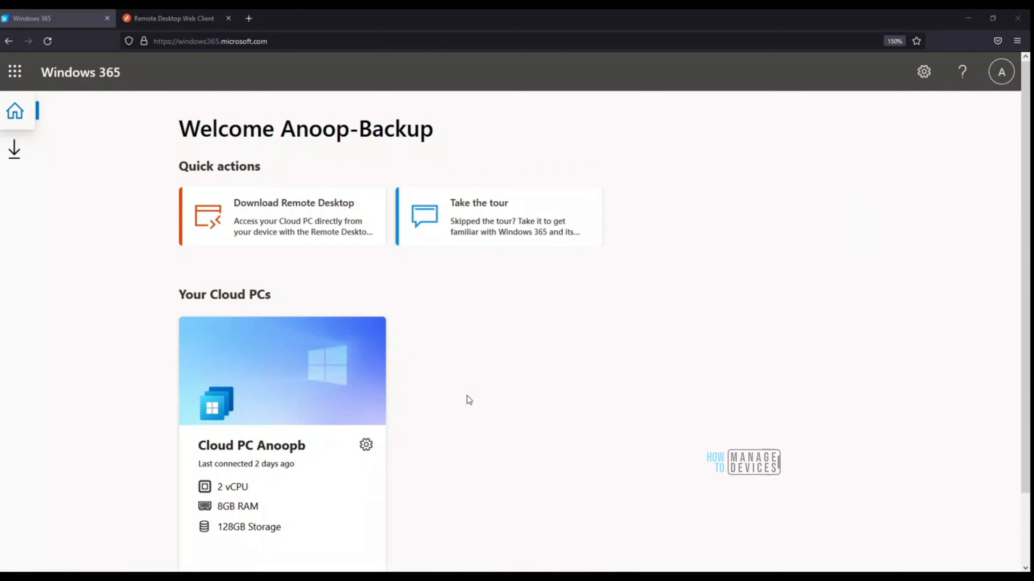
click(183, 20)
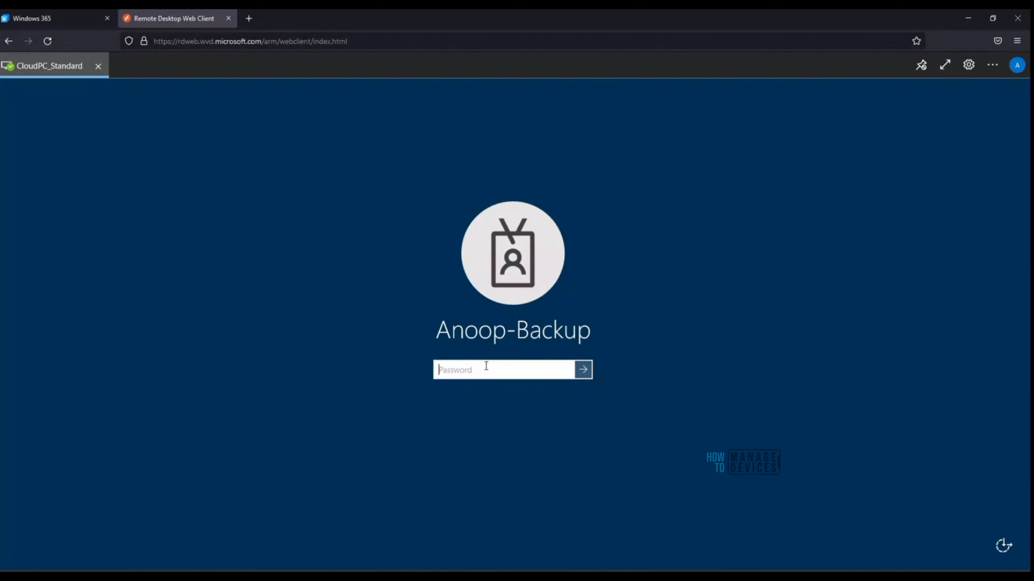
text(••••••••••)
key(Return)
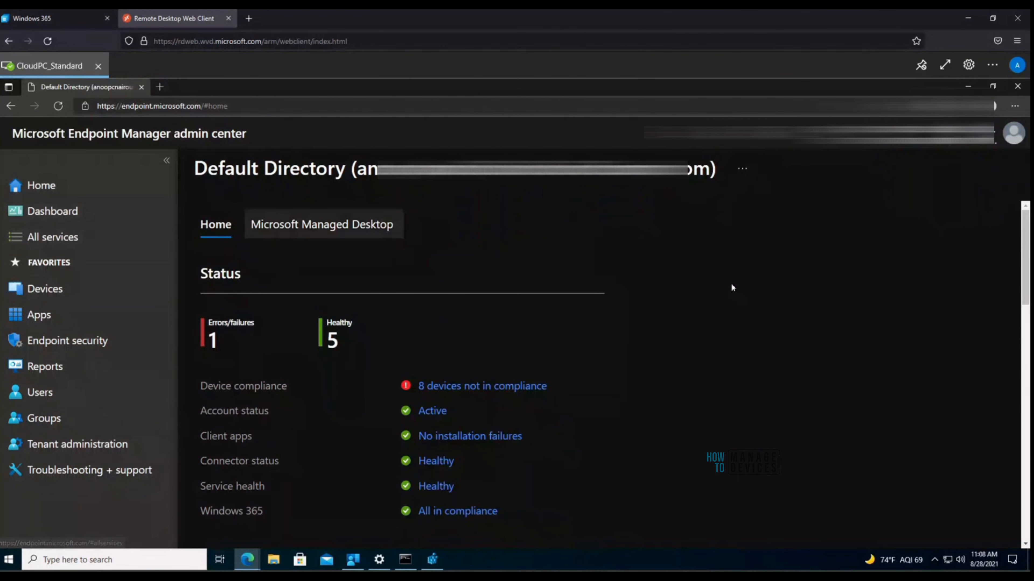
Step: Navigate via Dashboard, Devices and Windows to the Windows Configuration profiles list
scroll(731, 287, down, 3)
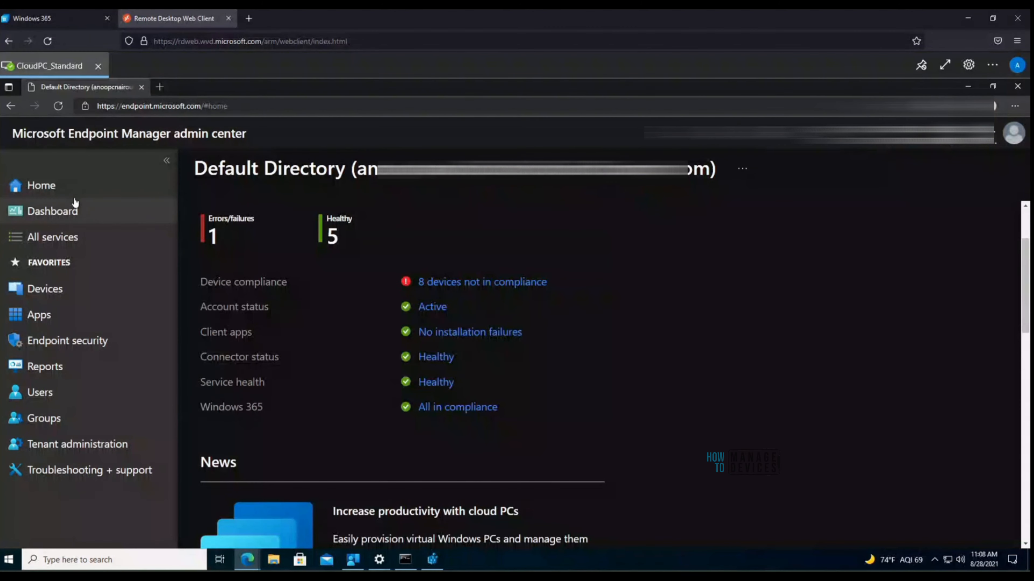
click(63, 213)
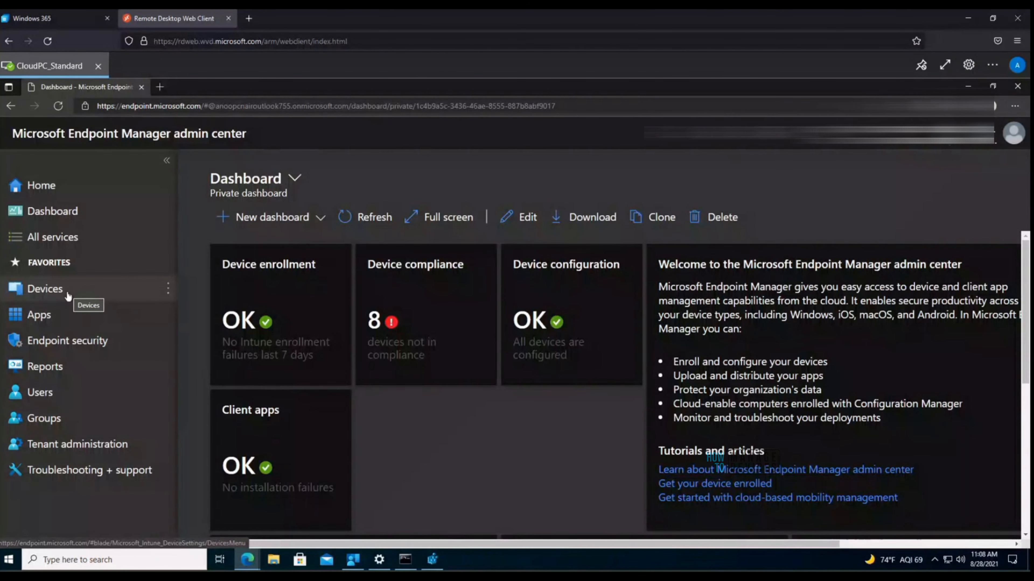
click(51, 293)
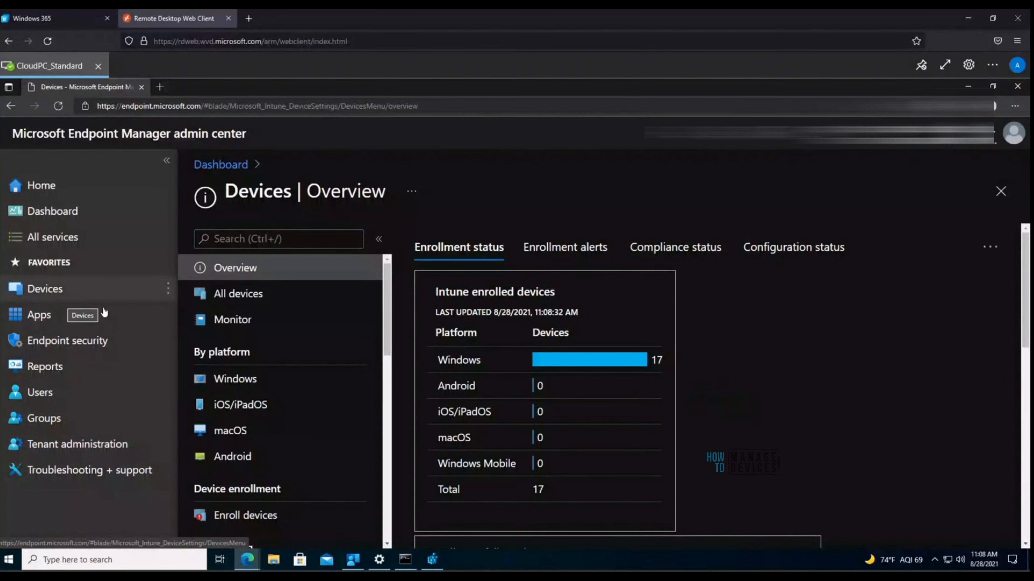
click(247, 382)
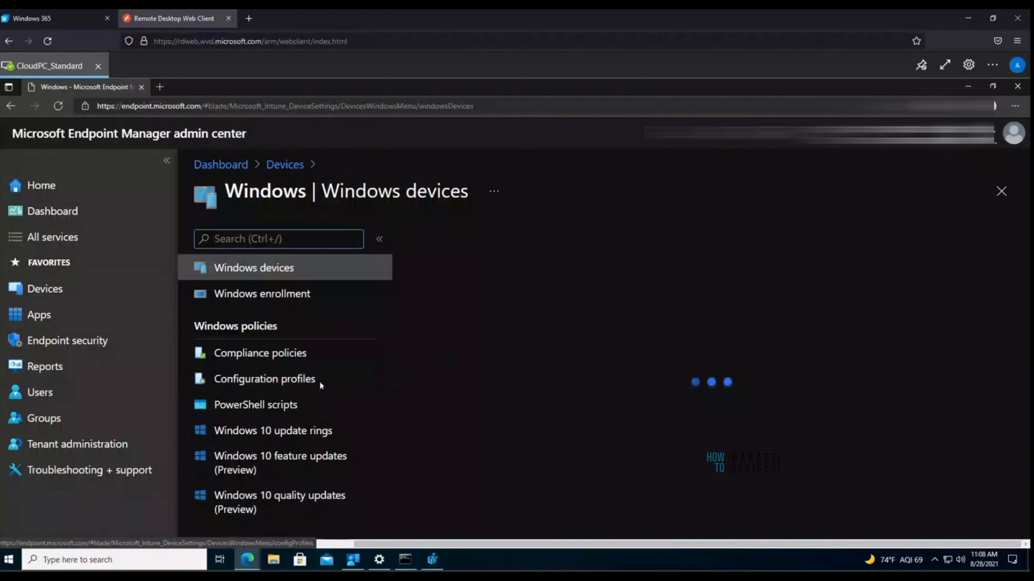
click(292, 384)
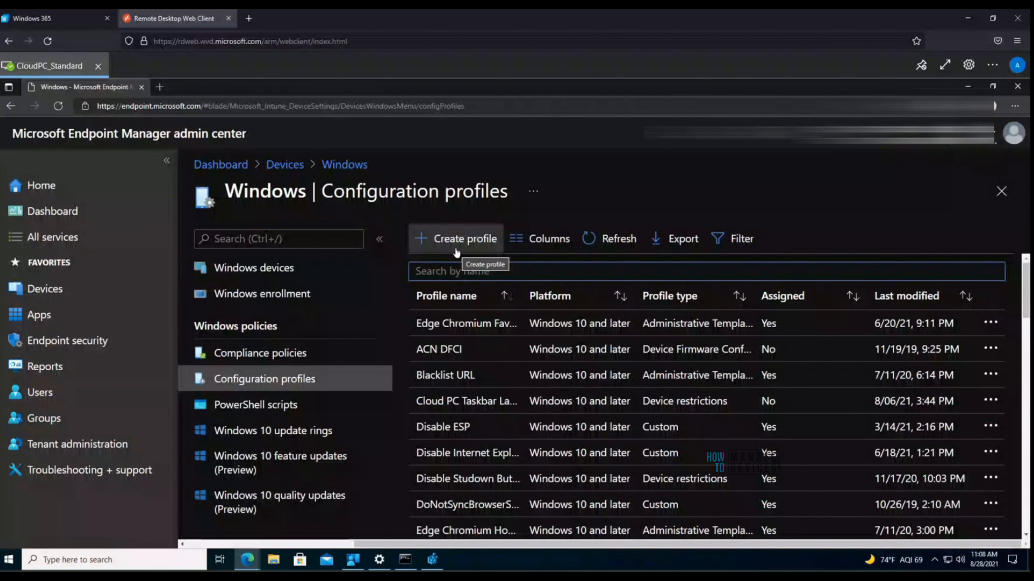
Step: Create a profile for Windows 10 and later with profile type Settings catalog (preview)
click(457, 240)
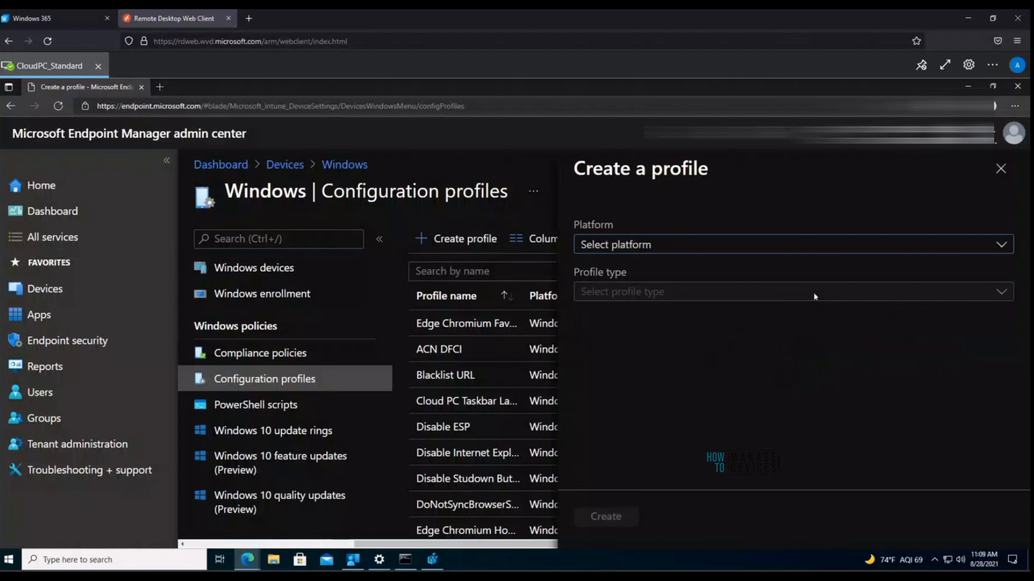
click(670, 245)
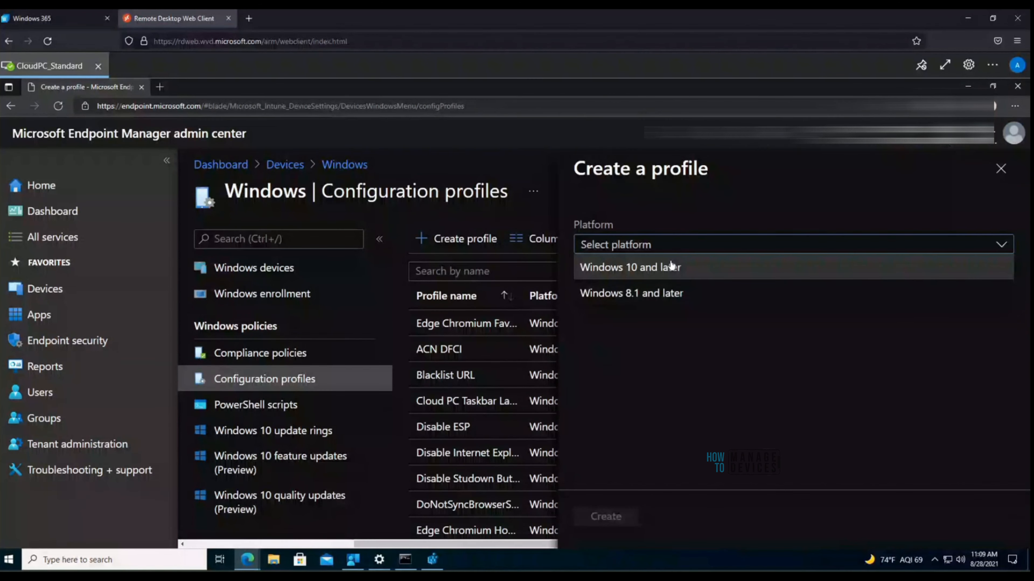
click(671, 267)
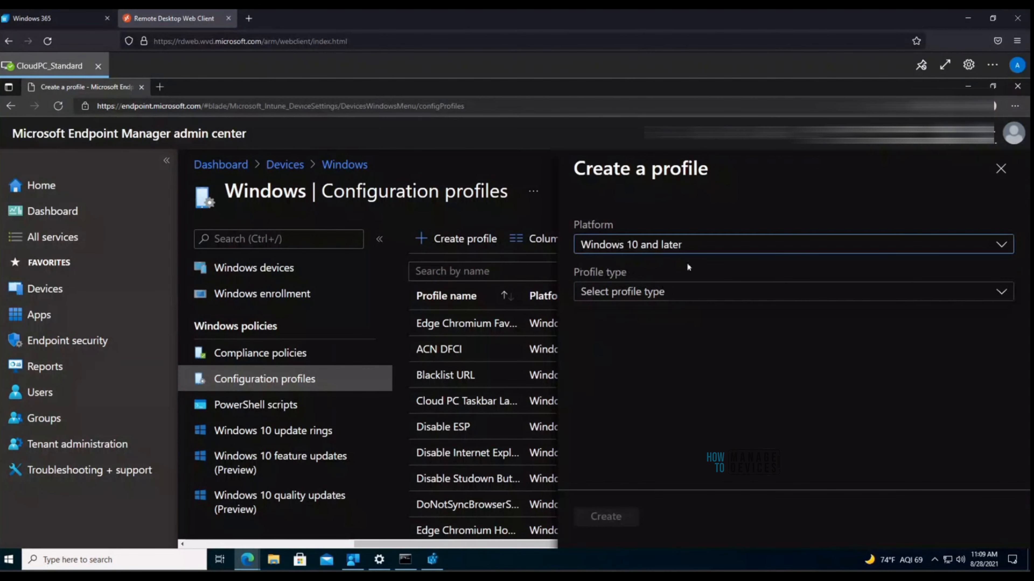
click(665, 296)
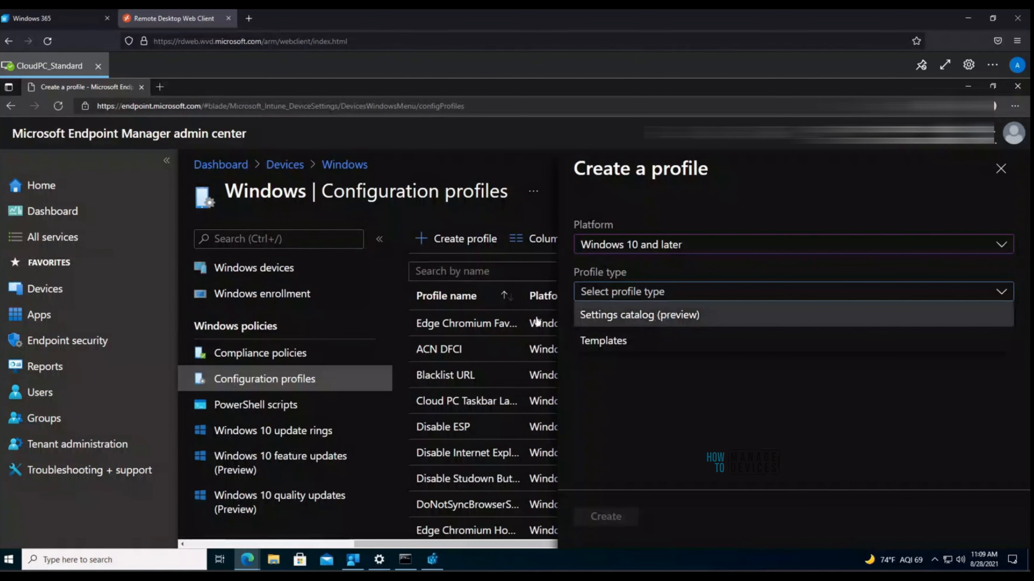
click(692, 323)
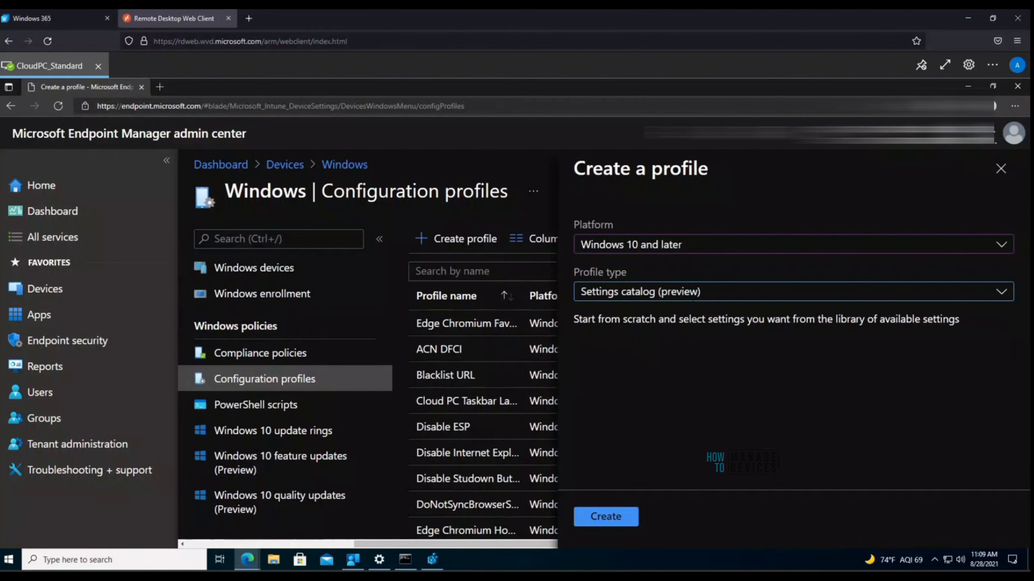
click(696, 302)
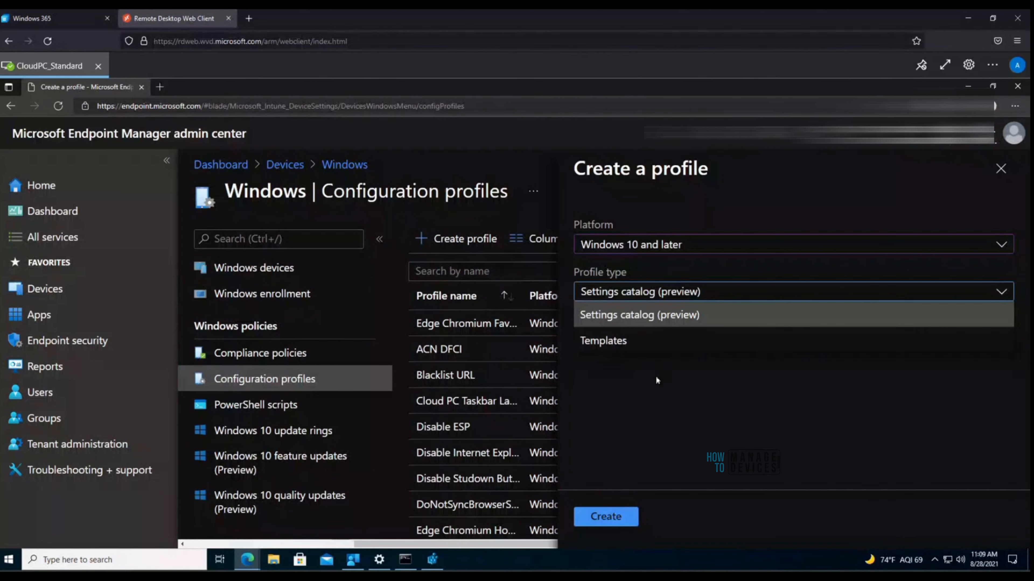
click(683, 320)
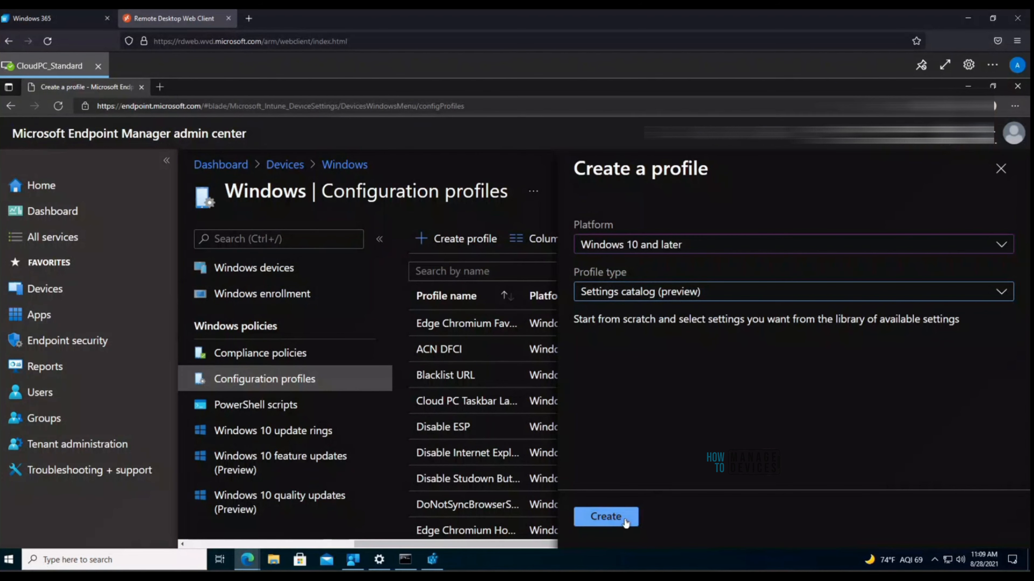
click(618, 518)
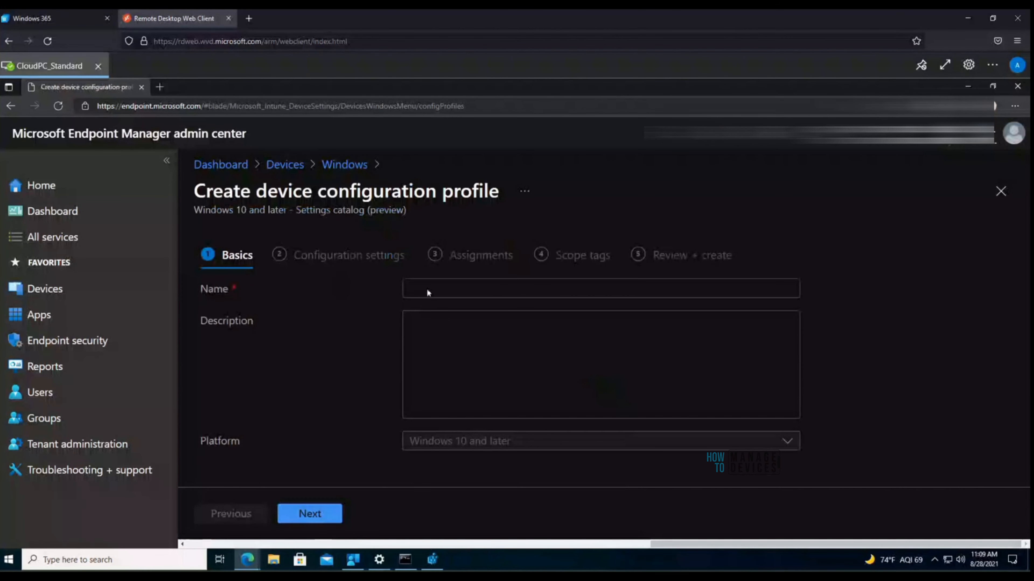
Step: Name the profile 'Test W365' and continue to the Configuration settings step
click(462, 287)
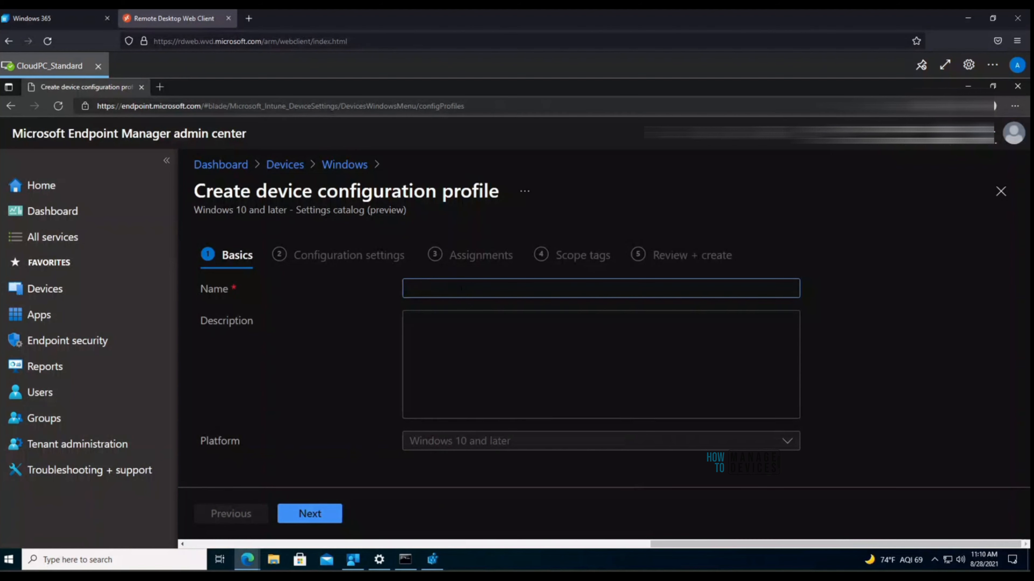
text(Test)
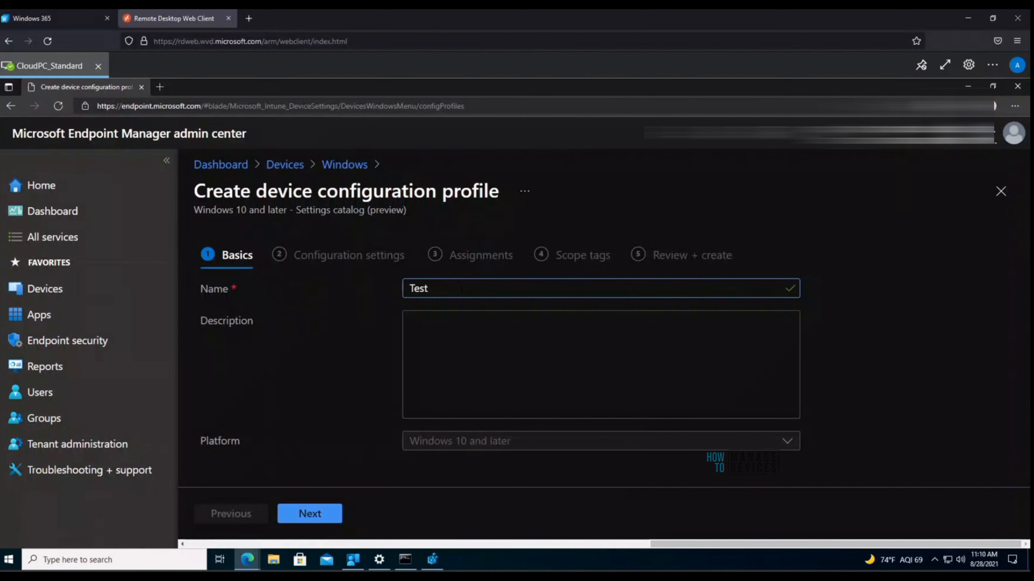
text( W)
key(BackSpace)
text(365)
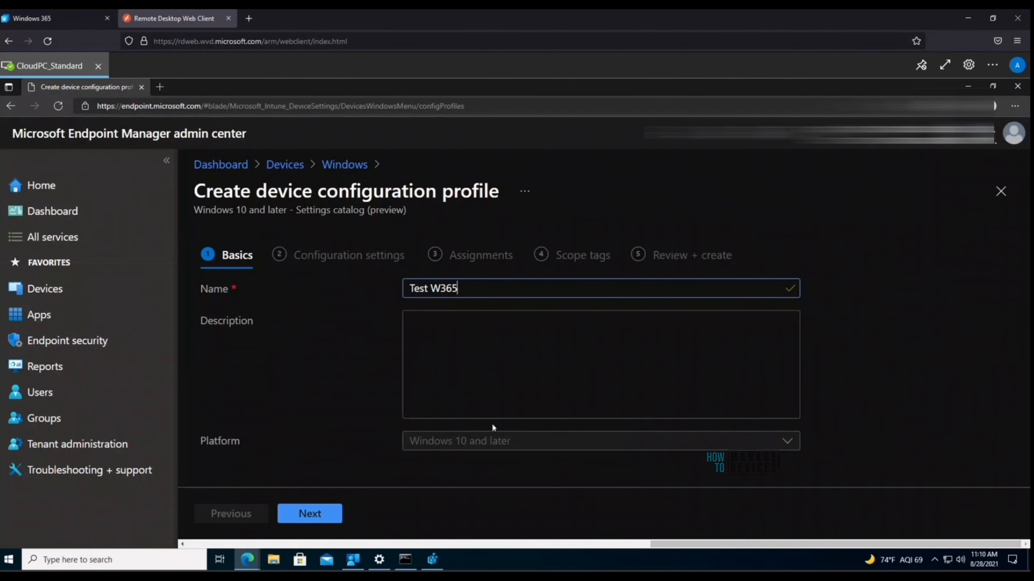
click(332, 512)
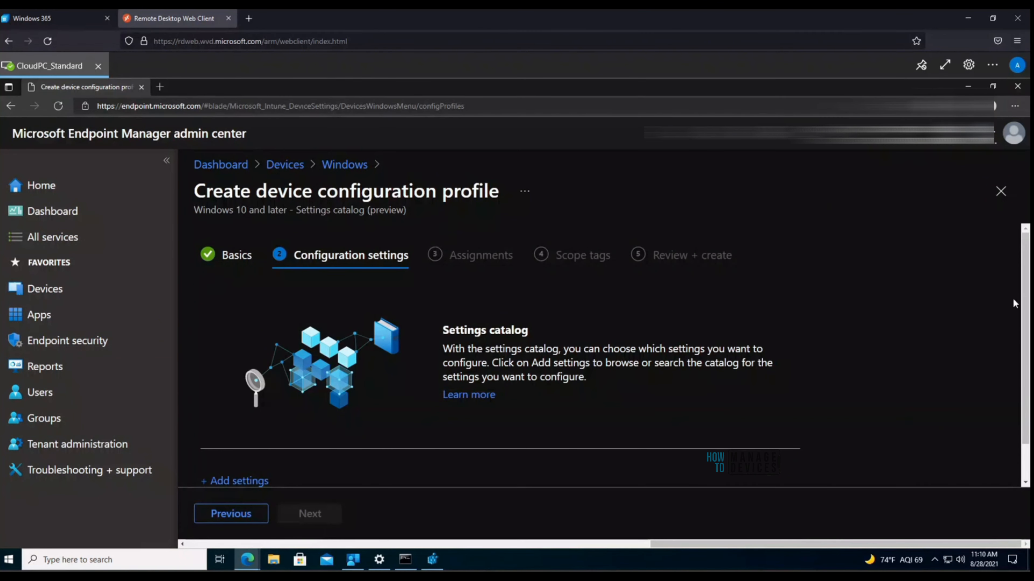
drag(1026, 299, 1022, 334)
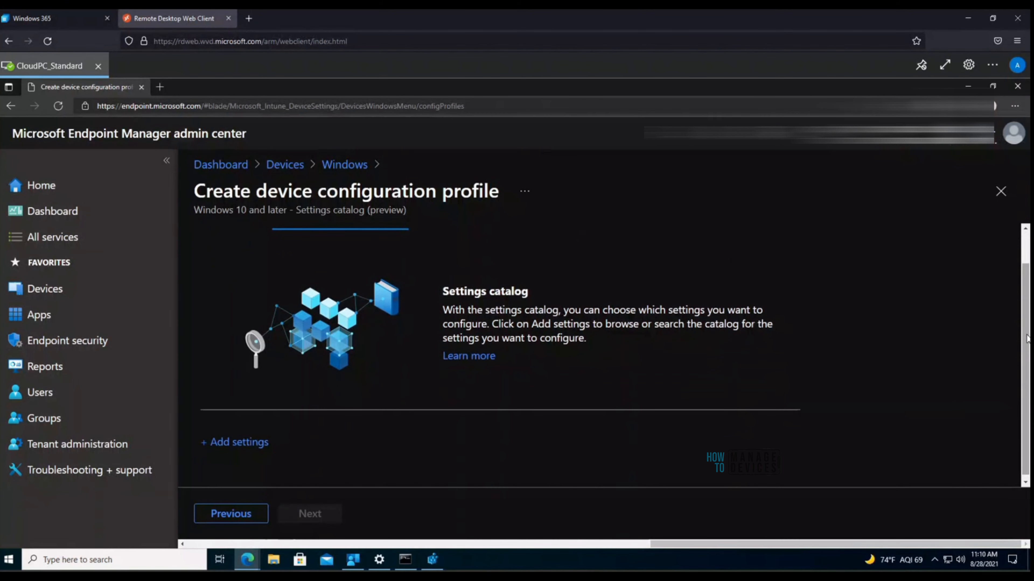
scroll(554, 455, up, 1)
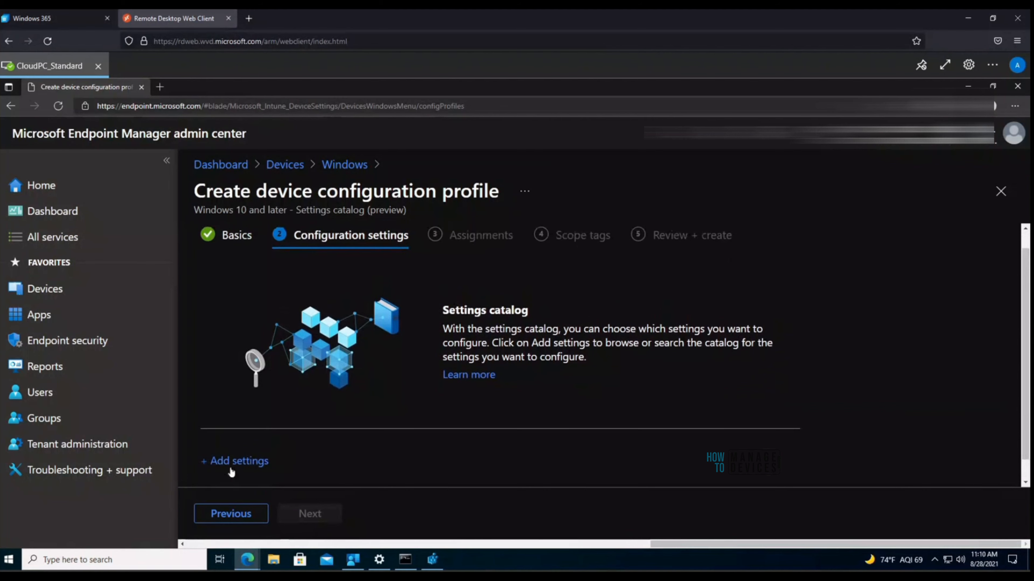
Step: In the settings picker's Accounts category, add Allow Adding Non Microsoft Accounts Manually
click(241, 463)
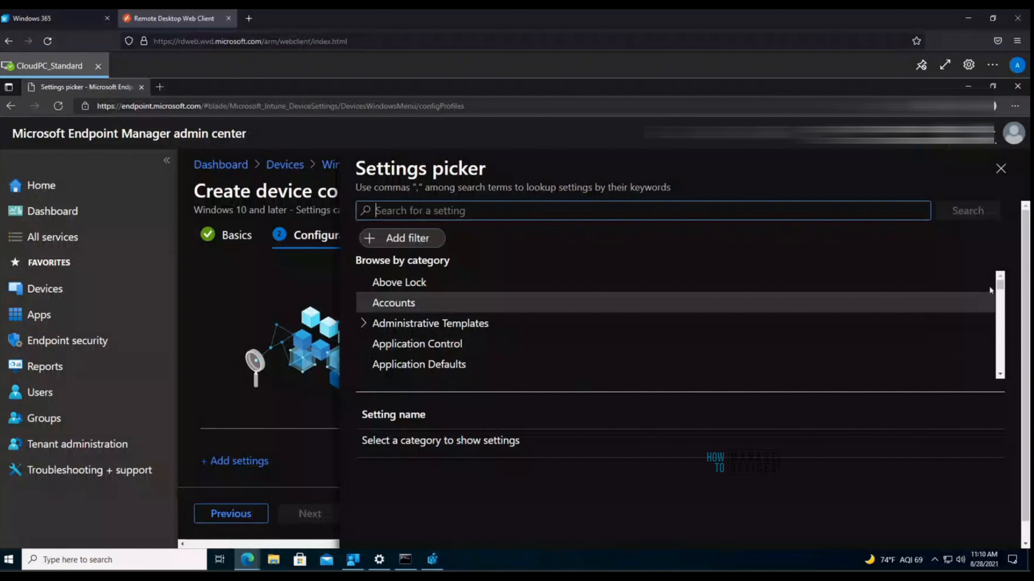
mouse_move(1000, 286)
mouse_down()
mouse_move(1000, 310)
mouse_move(1000, 283)
mouse_up()
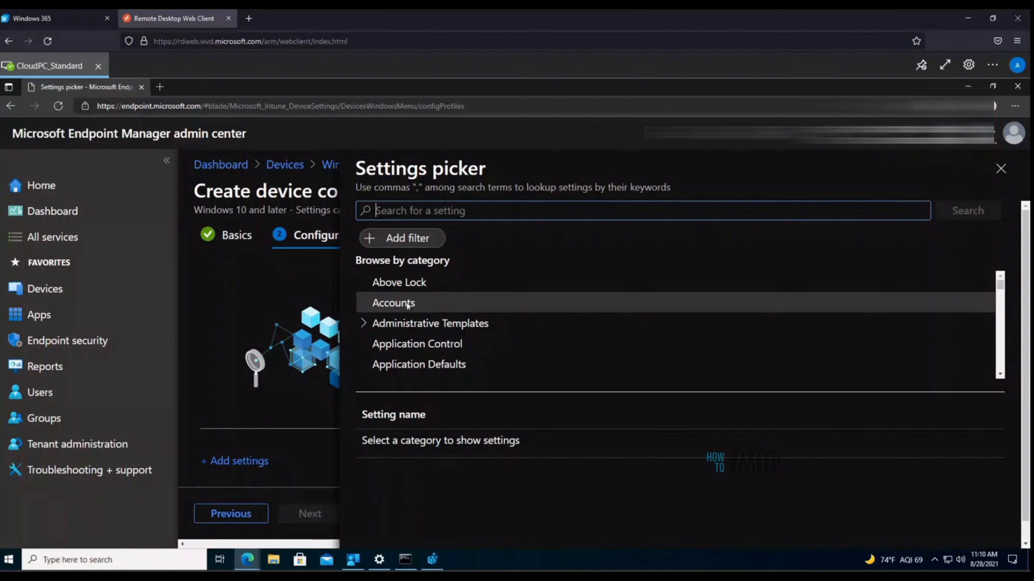
click(390, 304)
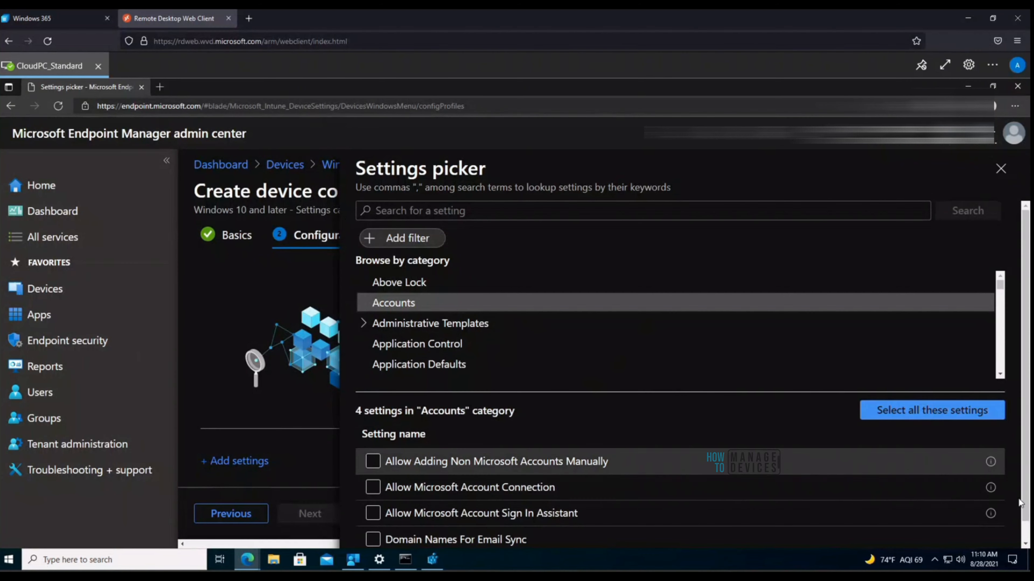
scroll(1021, 443, down, 1)
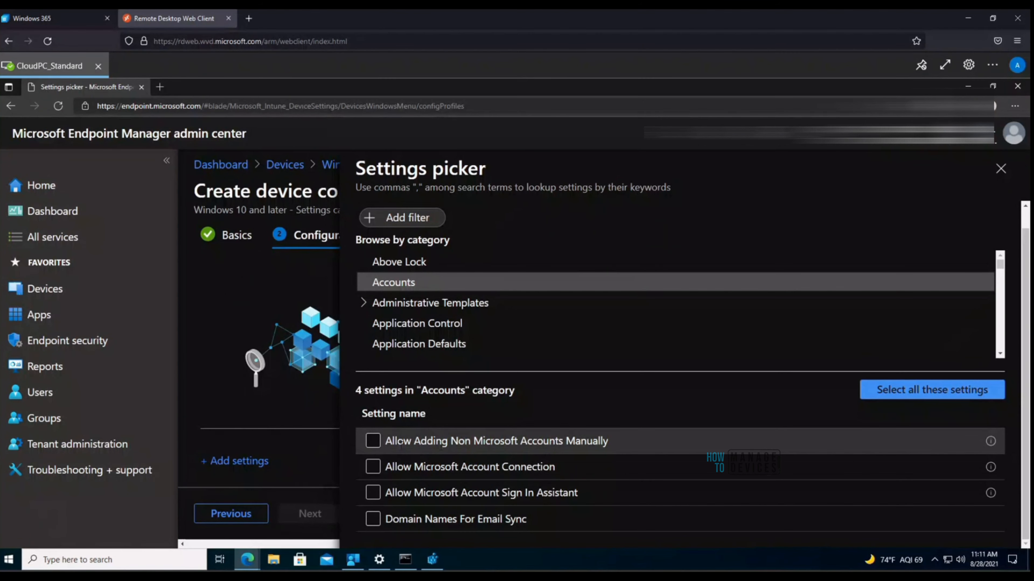
click(373, 443)
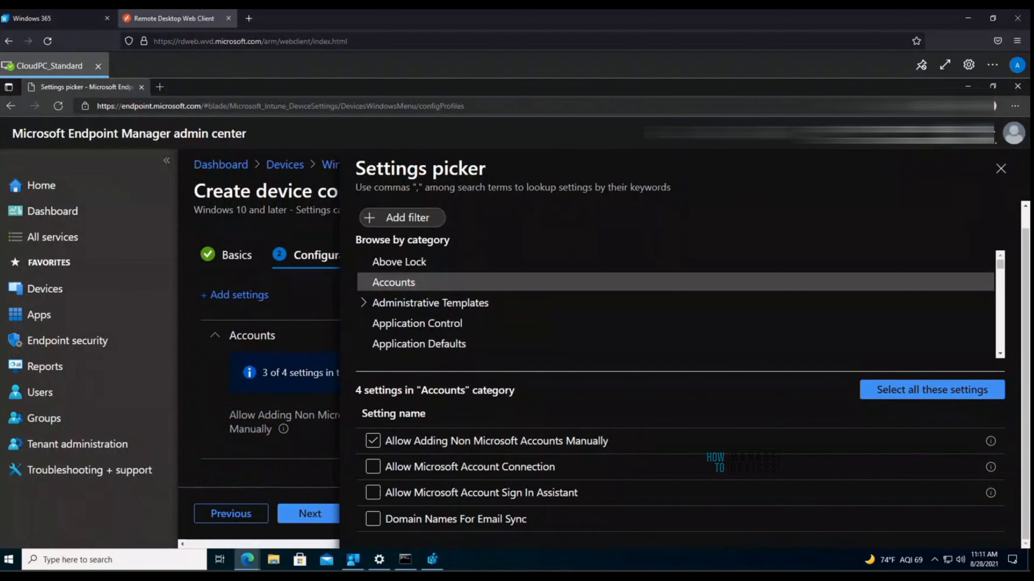
click(314, 545)
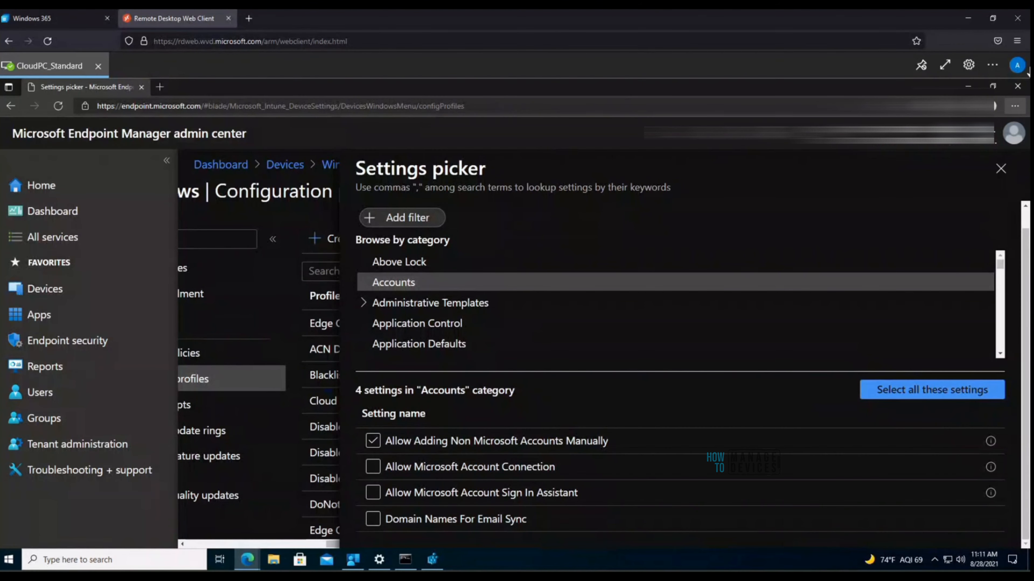
Step: Set browser zoom to 110%, add Allow Microsoft Account Connection, and select all four Accounts settings
click(1015, 105)
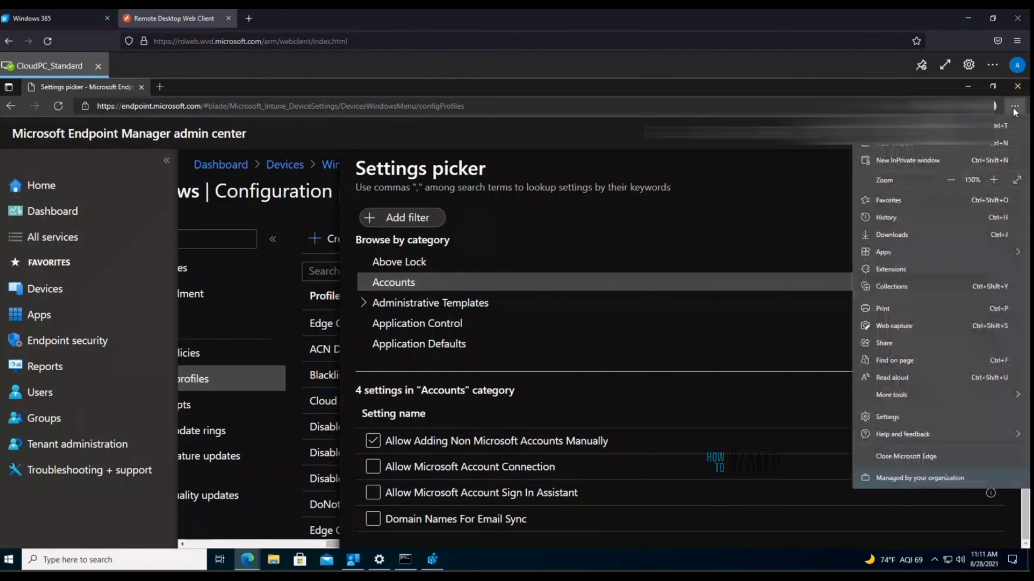
click(955, 182)
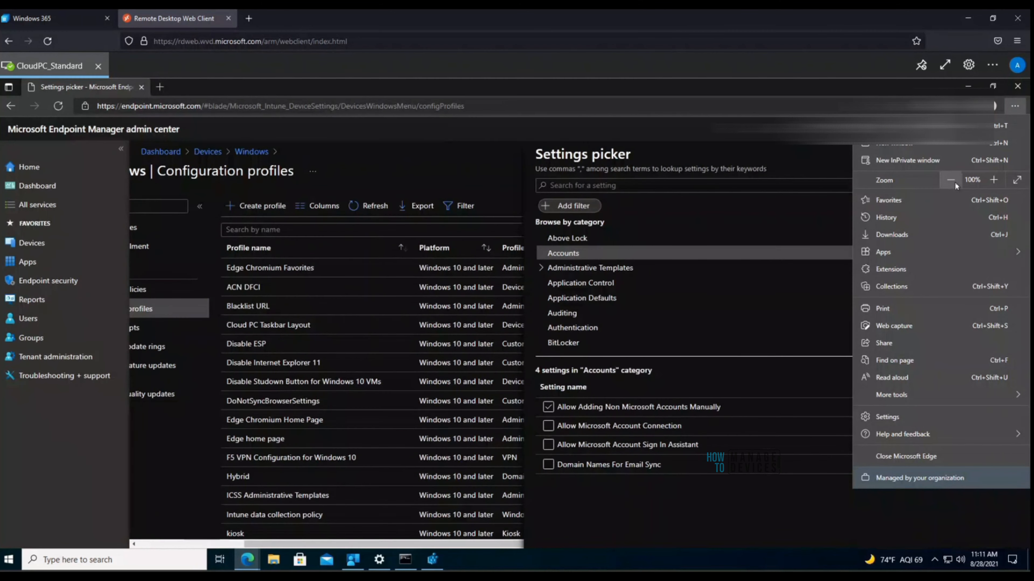
click(954, 182)
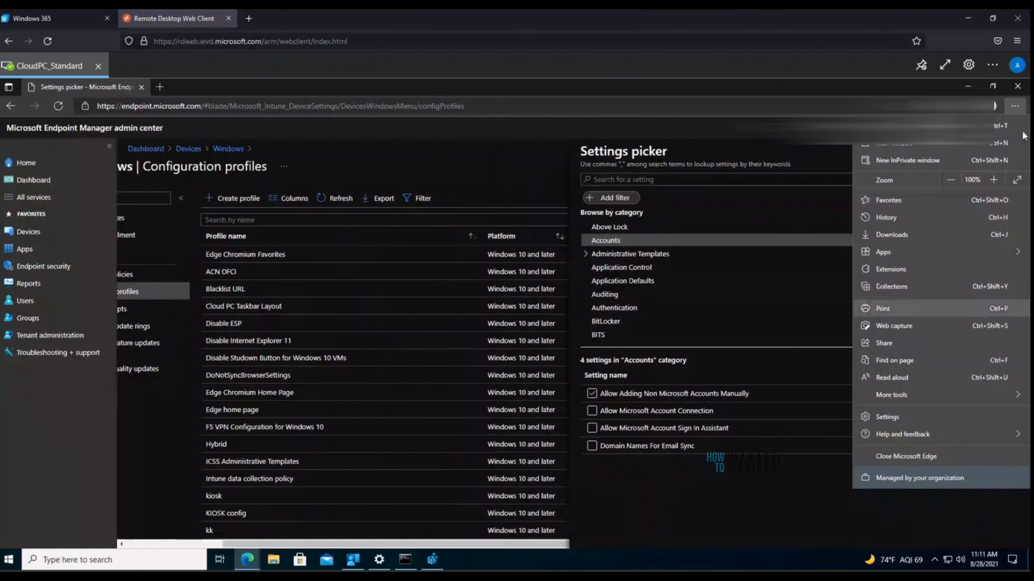
click(993, 180)
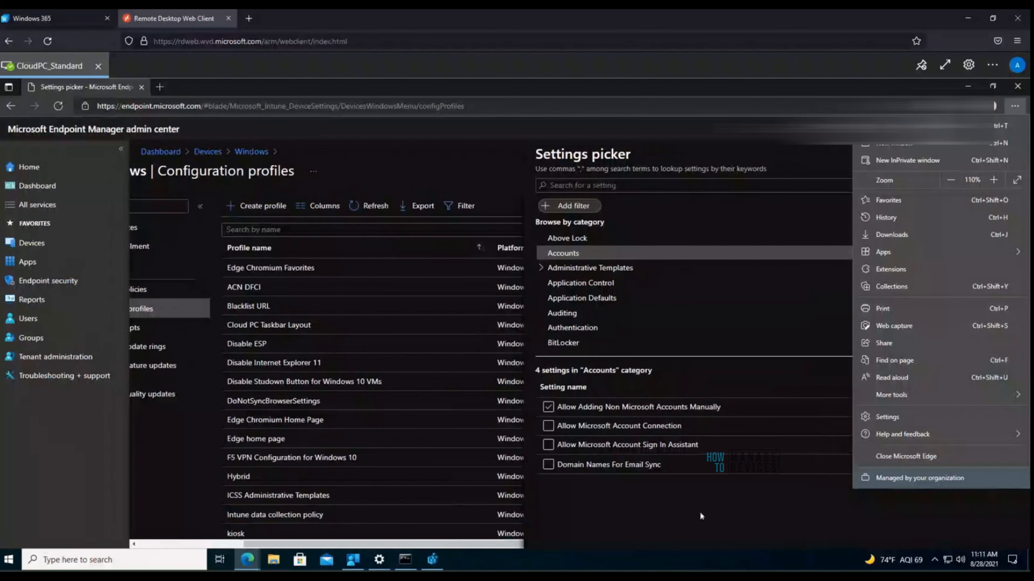
click(701, 514)
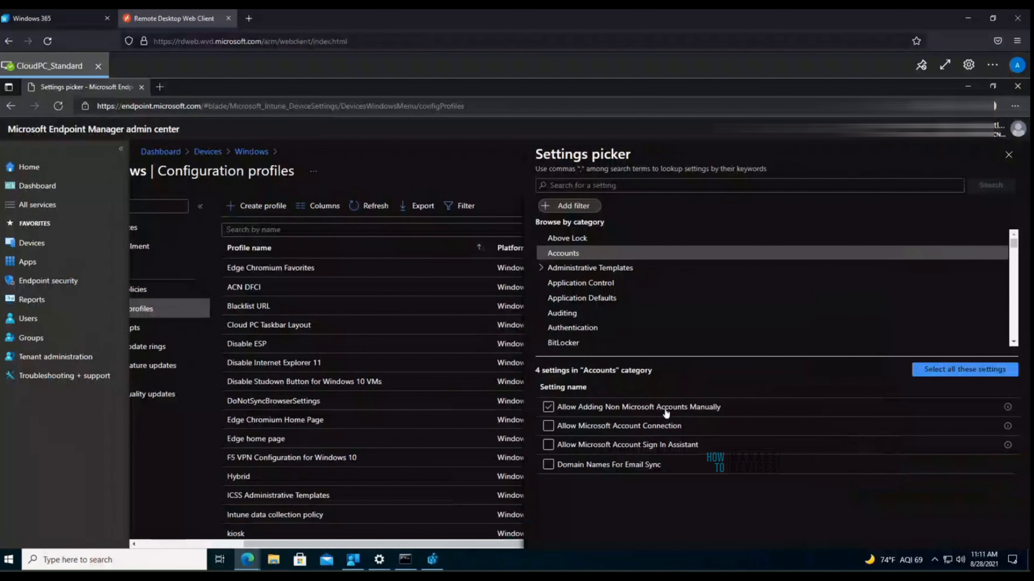
click(549, 426)
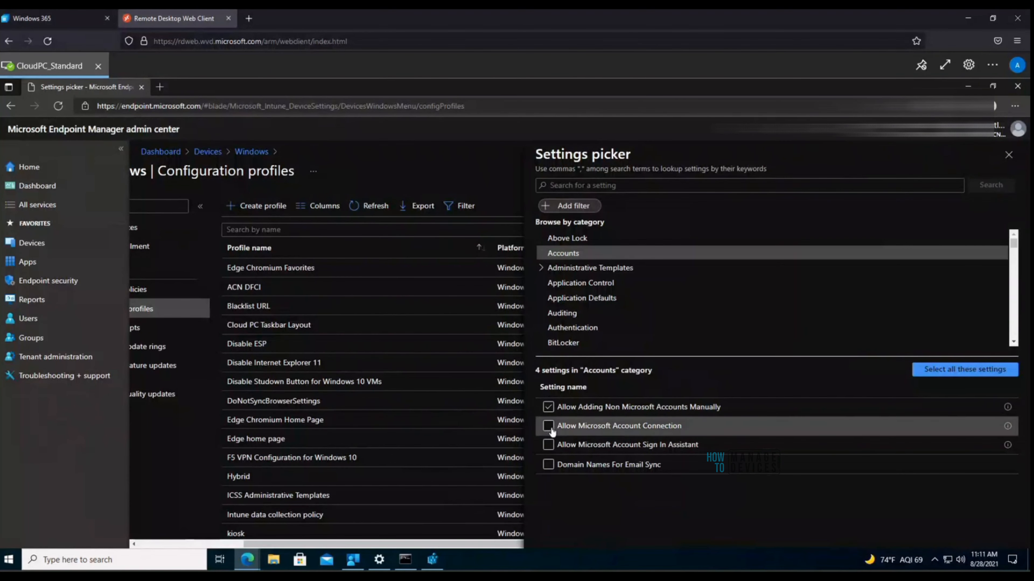
click(973, 374)
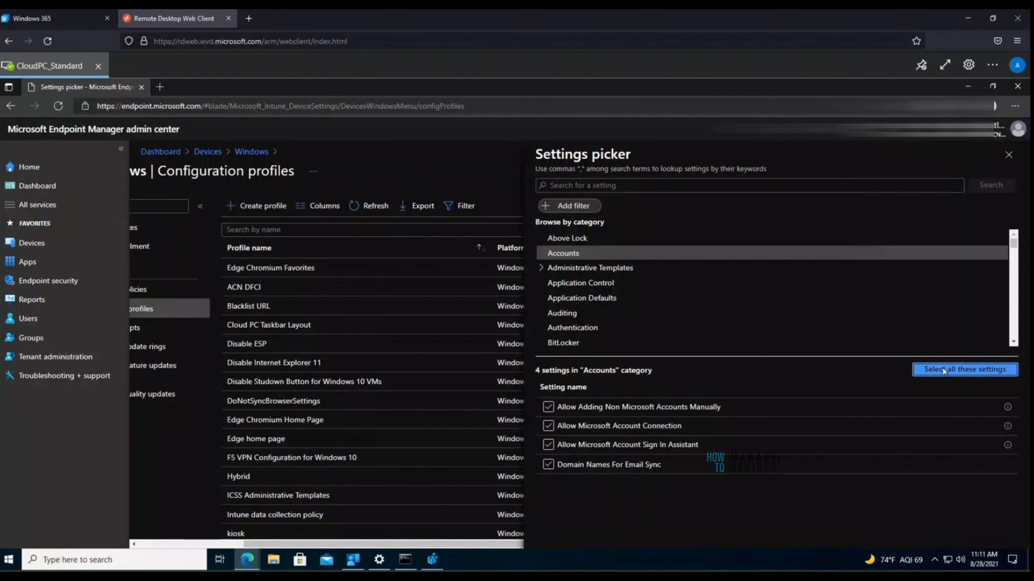
Step: Block both Microsoft account options, disable the Sign In Assistant, and search settings for 'office'
click(1008, 155)
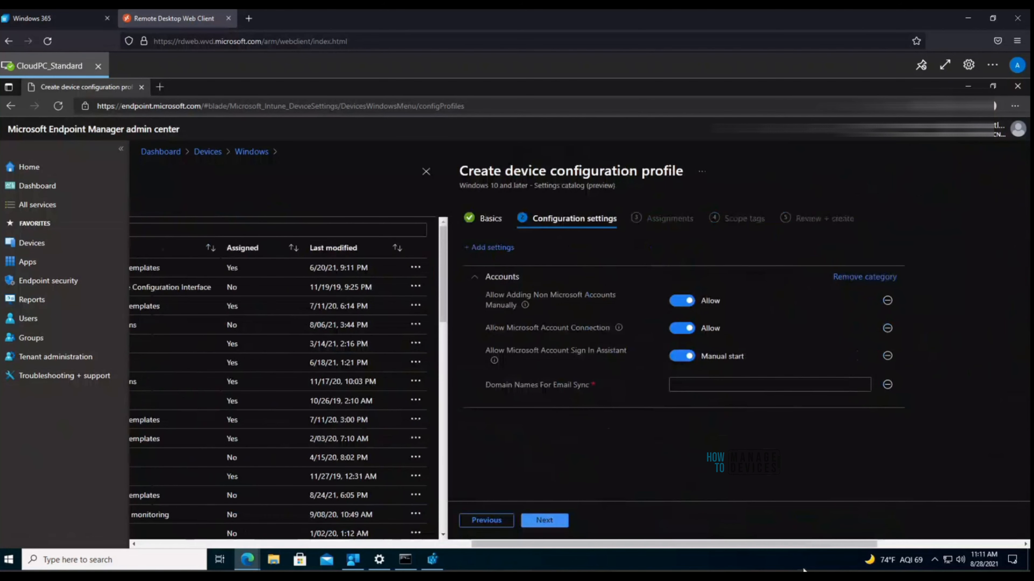
click(676, 302)
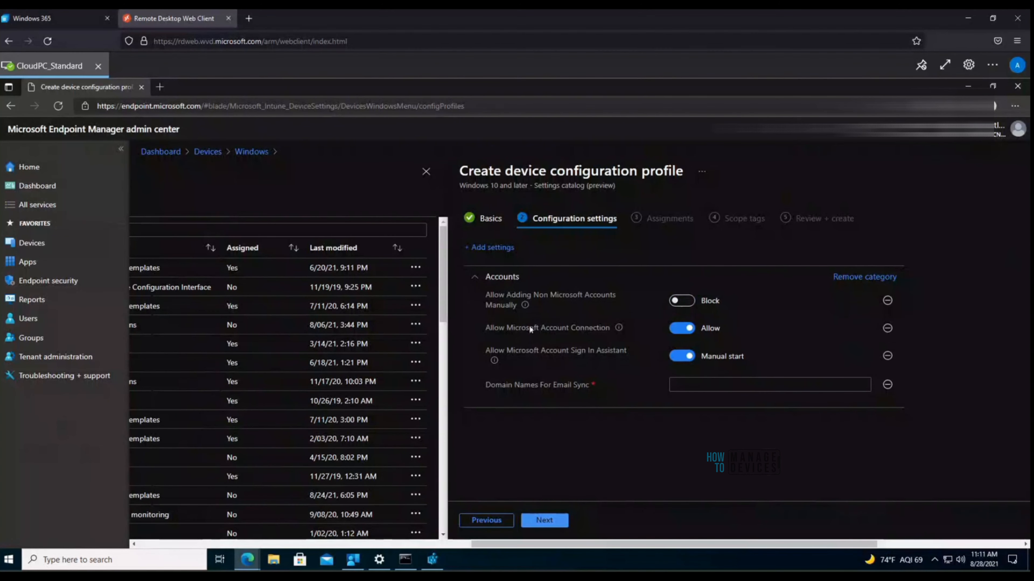
mouse_move(525, 306)
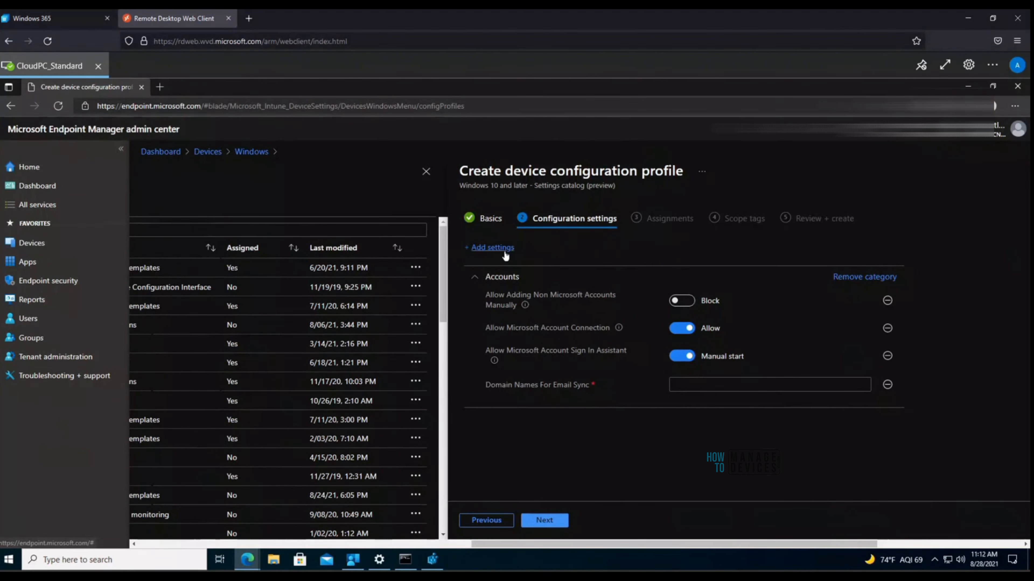
click(674, 331)
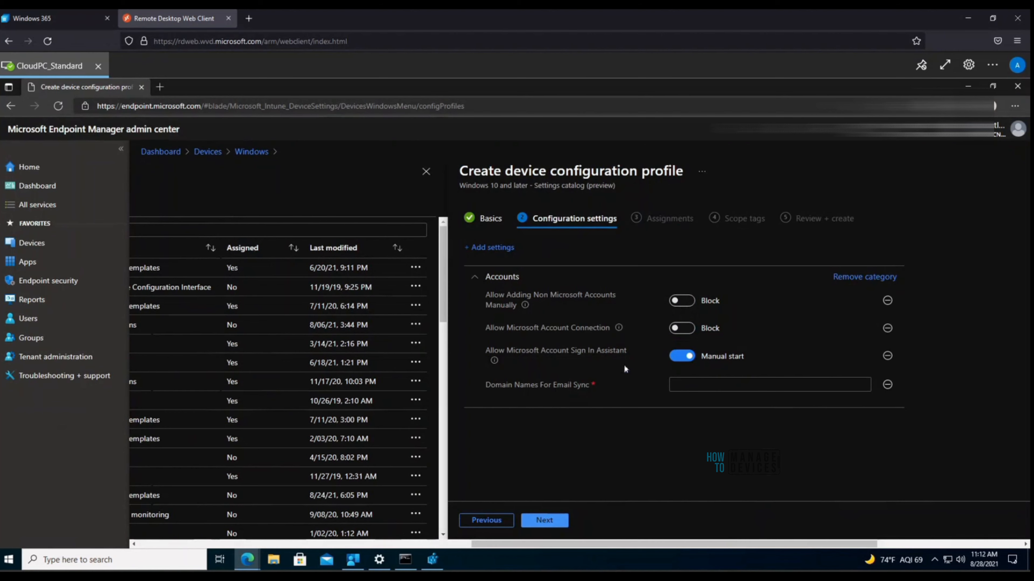
click(679, 357)
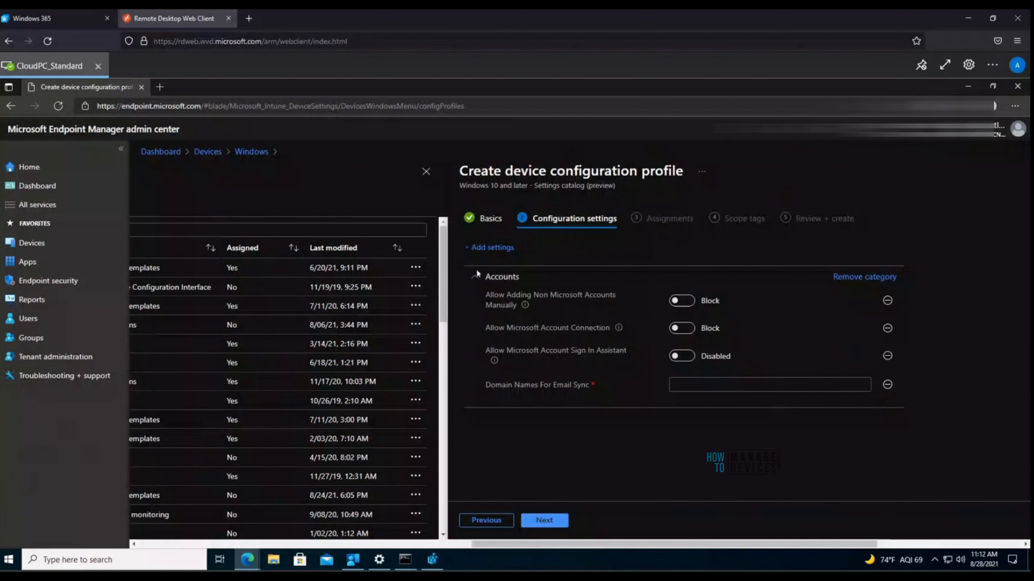
click(493, 248)
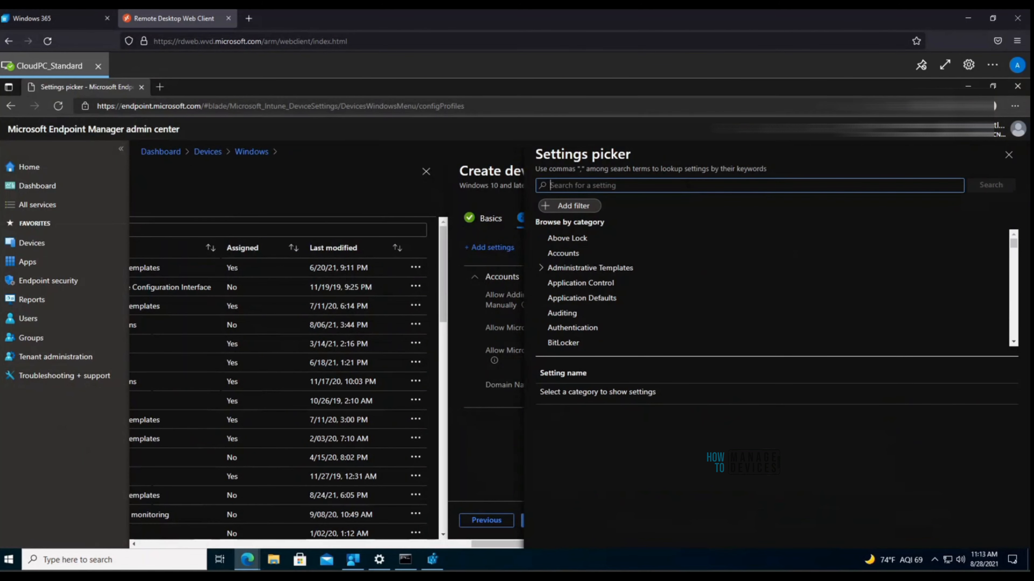
text(office)
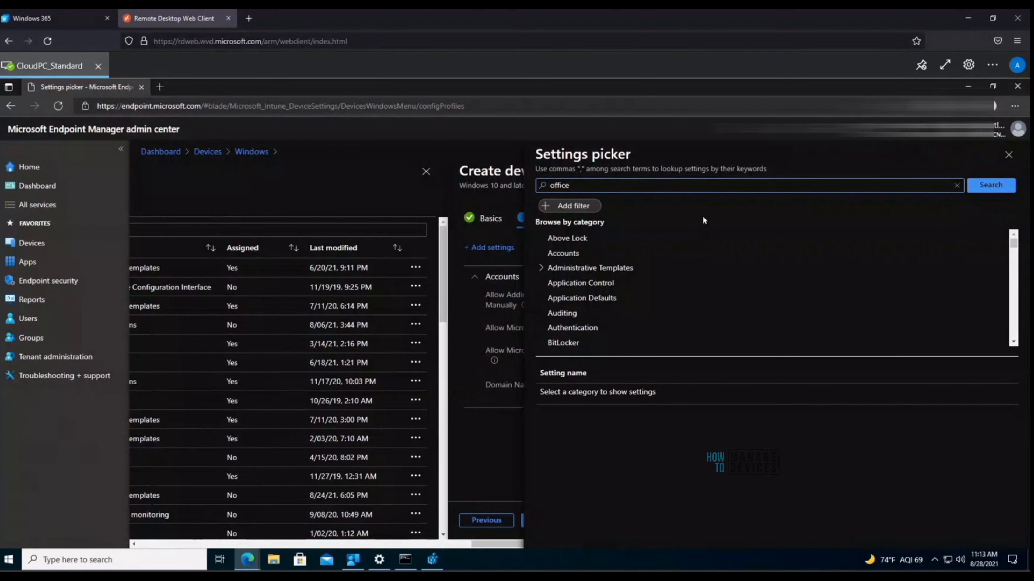
Step: Add Excel 2016 Data Recovery's 'Do not show data extraction options when opening corrupt workbooks' setting
key(Return)
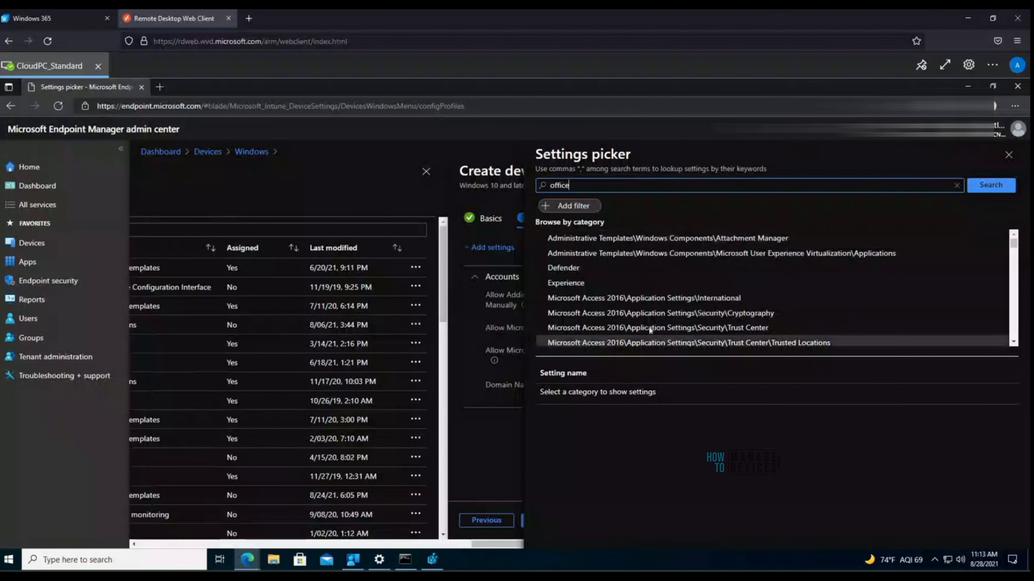
click(636, 312)
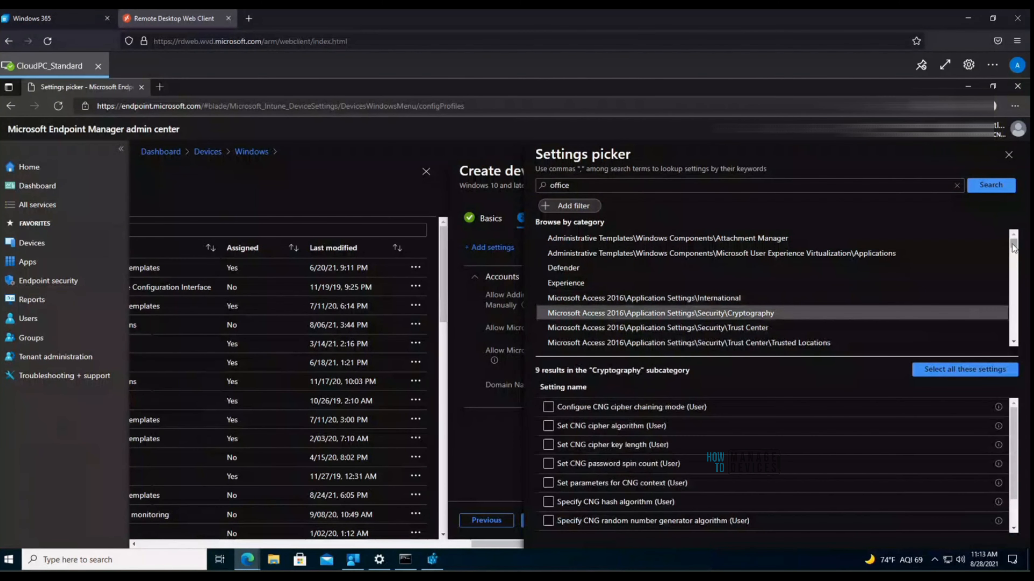
drag(1013, 245, 1013, 249)
scroll(1013, 249, down, 3)
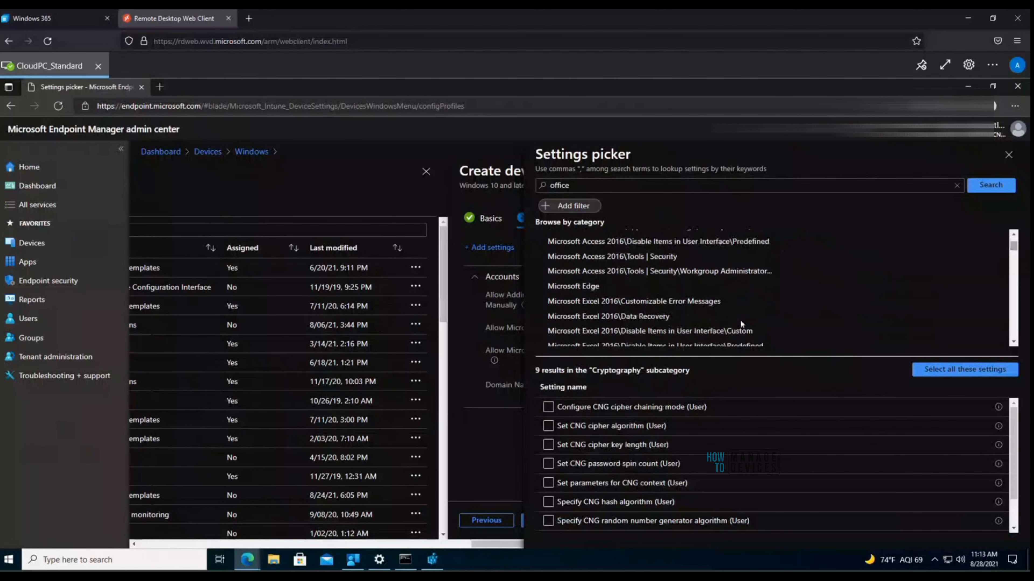
click(602, 316)
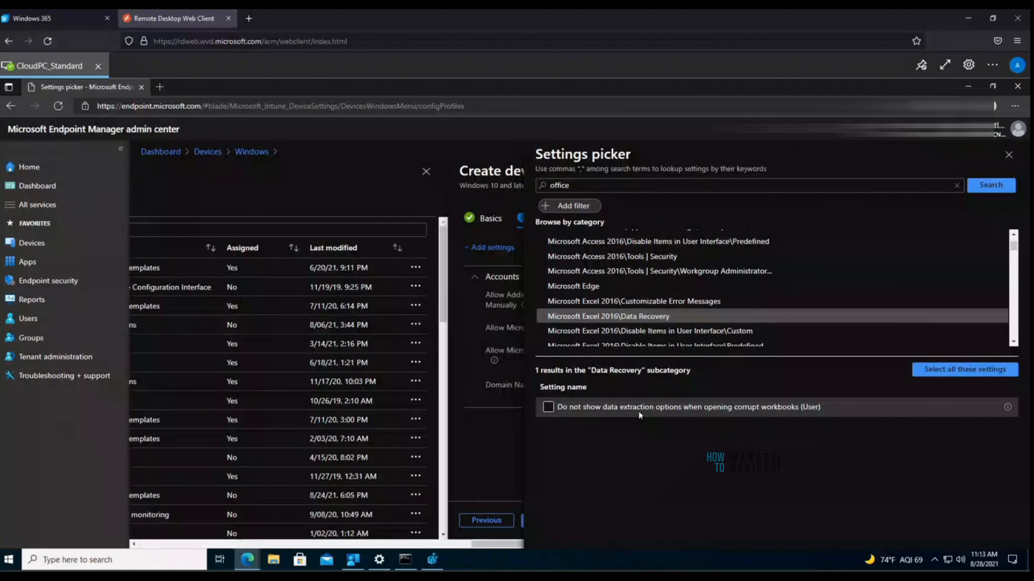
click(548, 407)
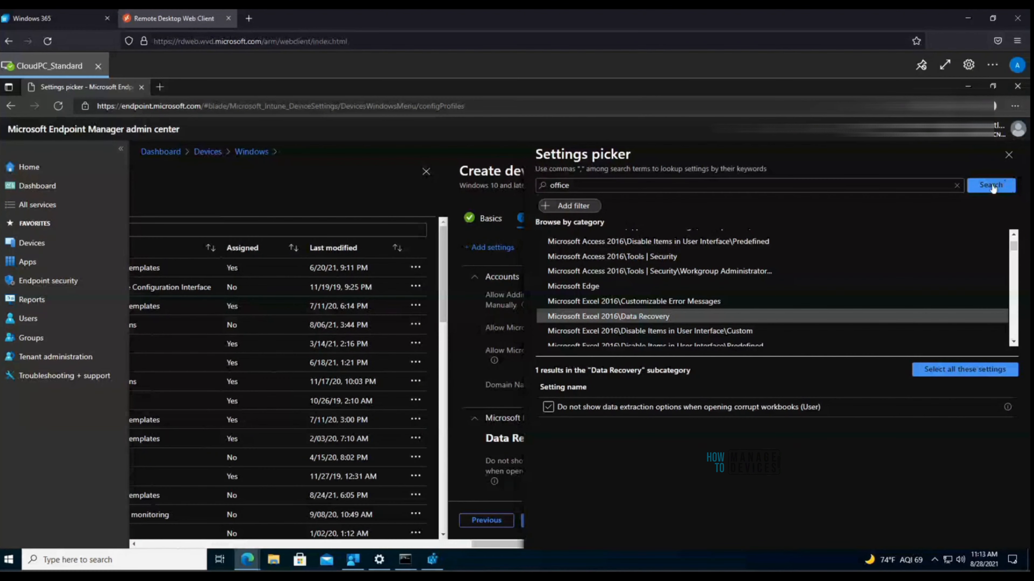
click(993, 367)
Step: Fill Domain Names For Email Sync with the suggested value and advance to Assignments
click(1009, 155)
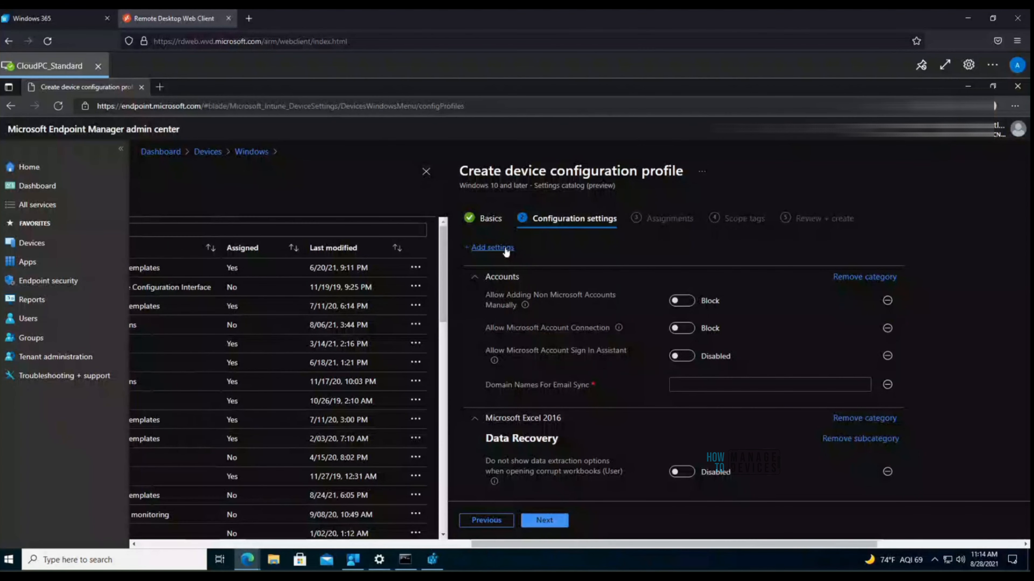
click(554, 521)
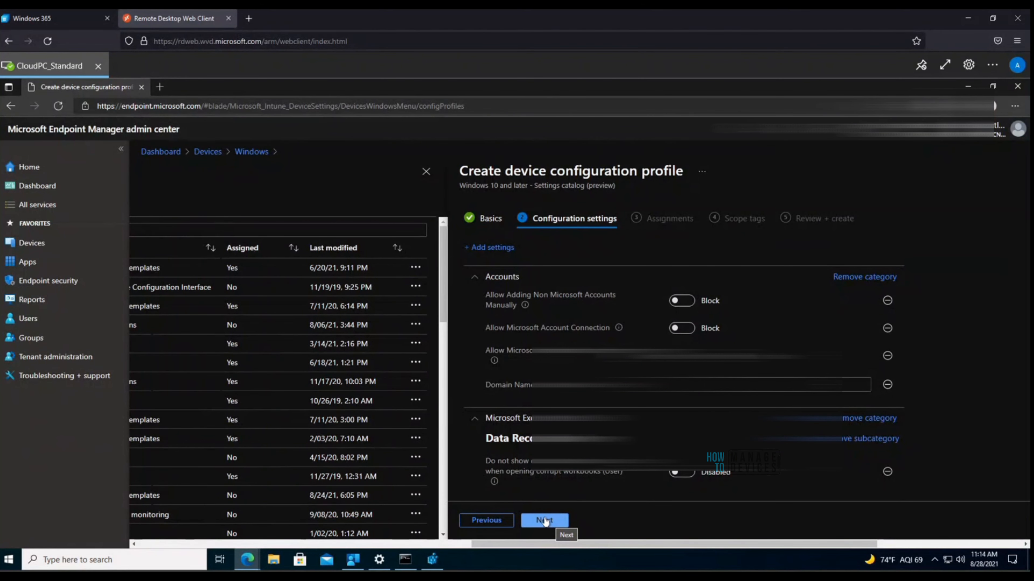
click(544, 521)
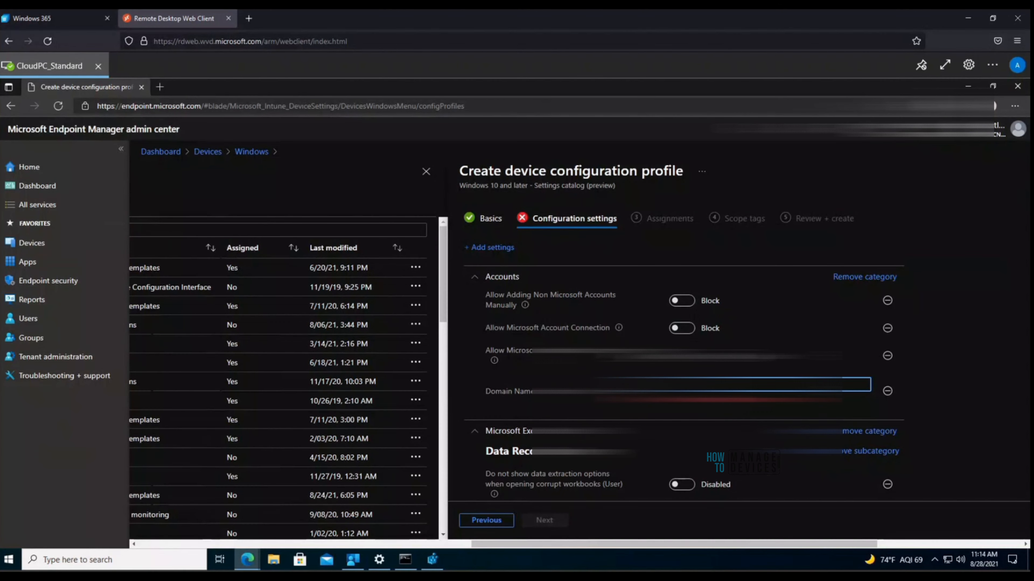
click(681, 355)
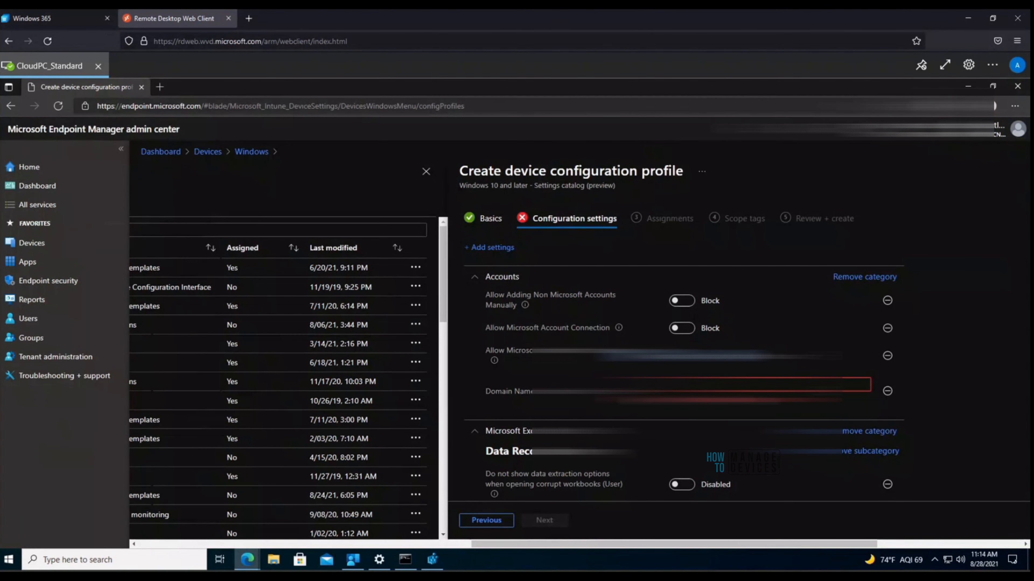
click(769, 385)
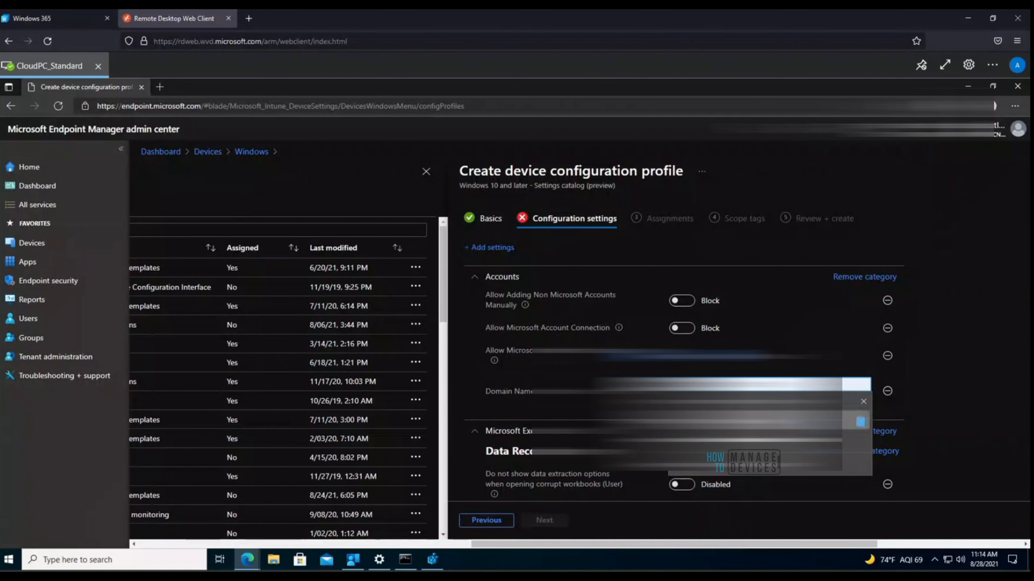
key(Return)
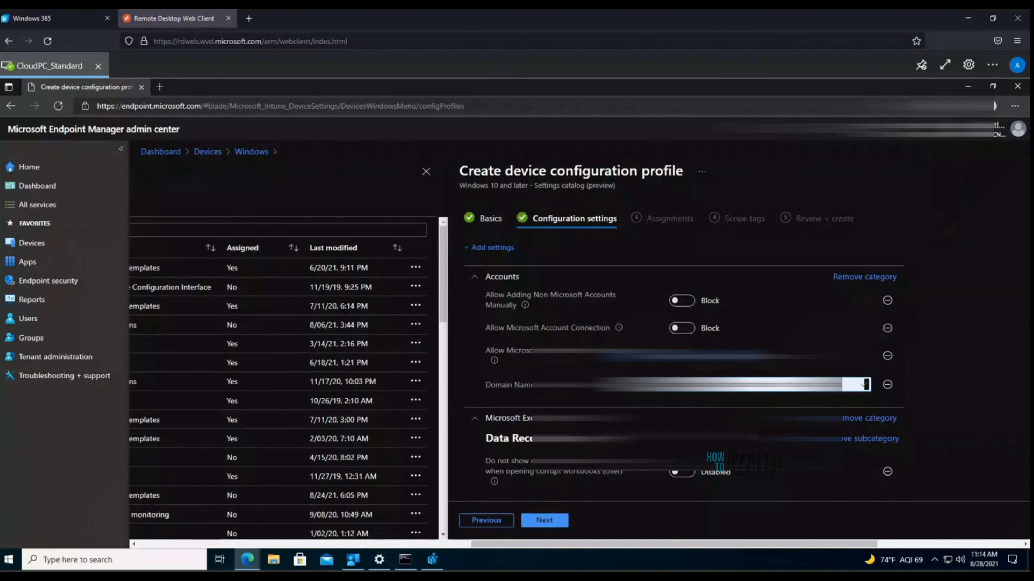
click(559, 514)
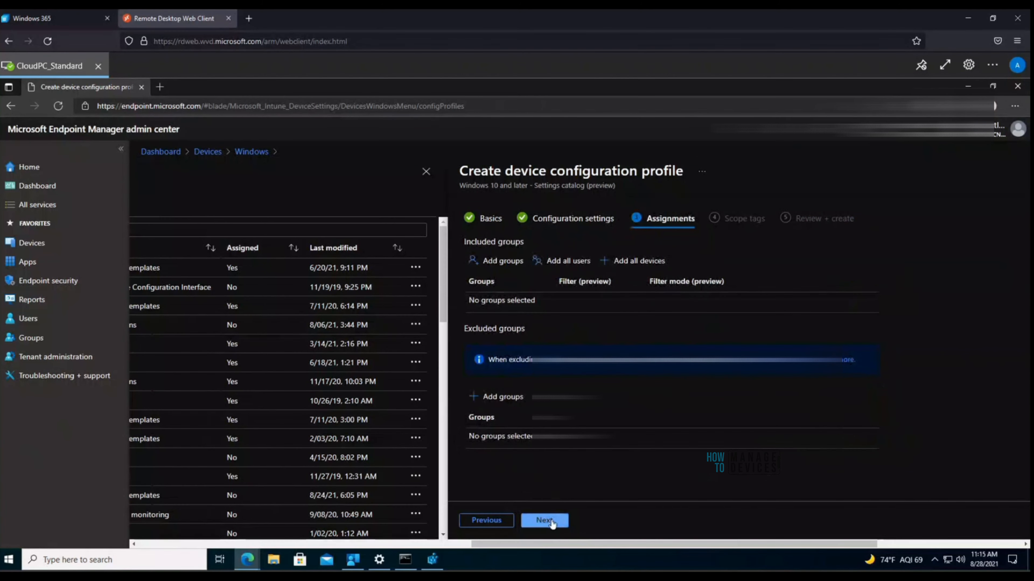
click(553, 521)
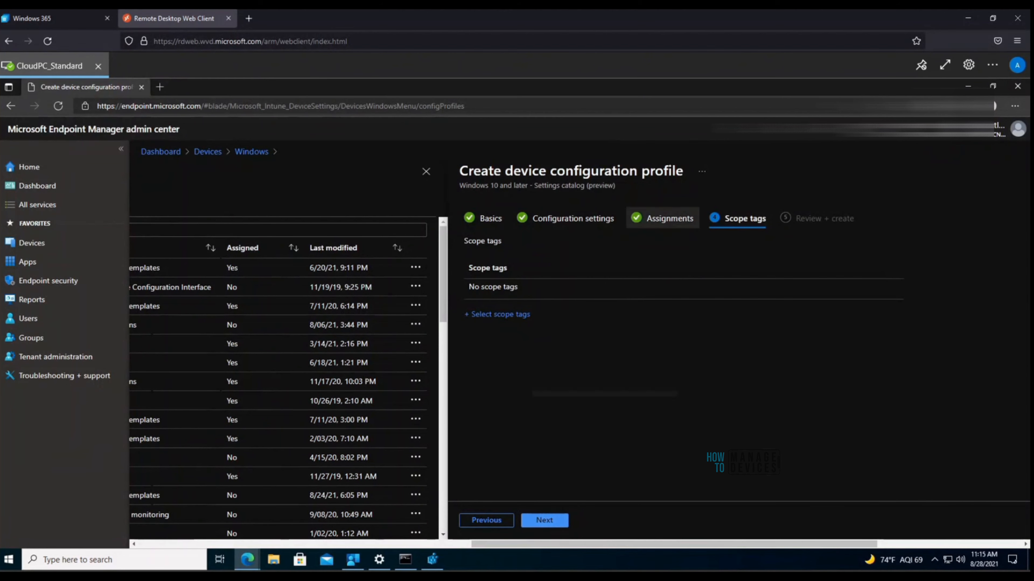
click(482, 523)
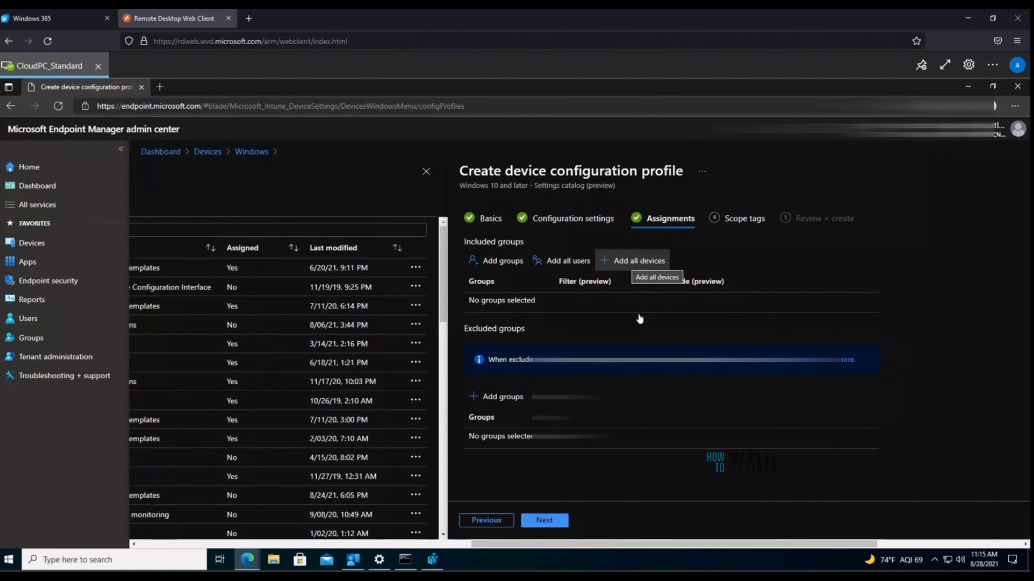
click(506, 271)
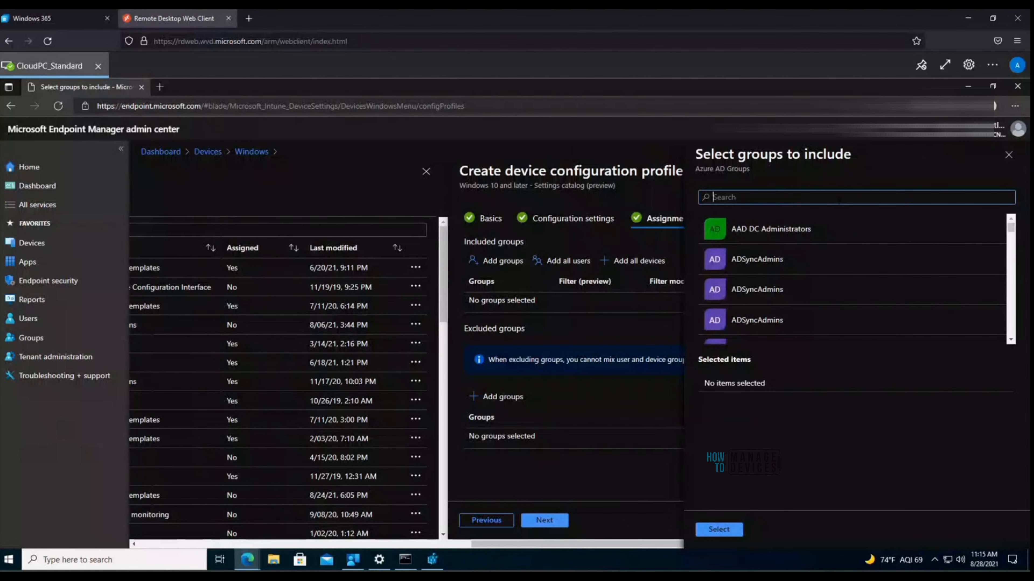
text(htmd)
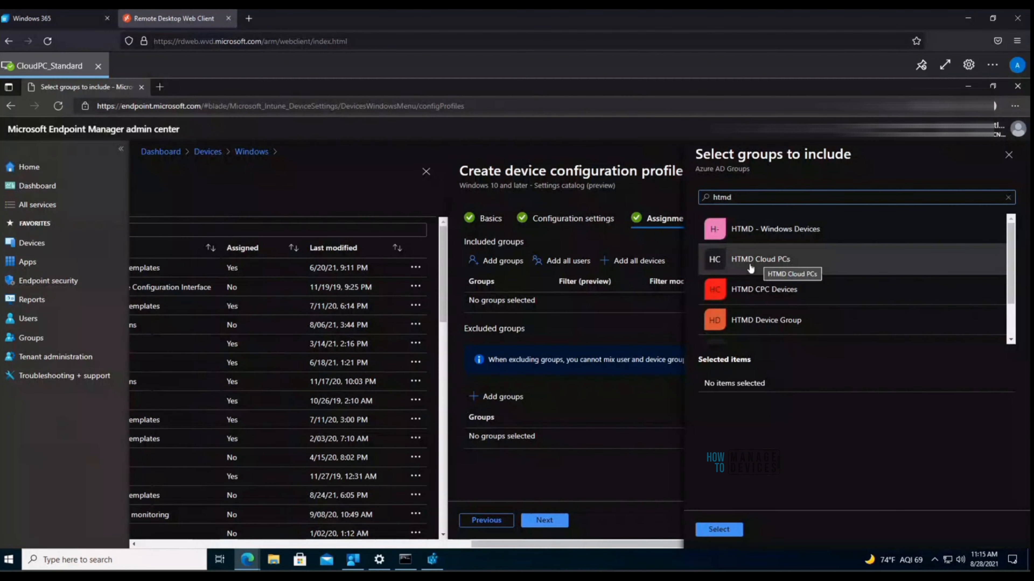
click(783, 260)
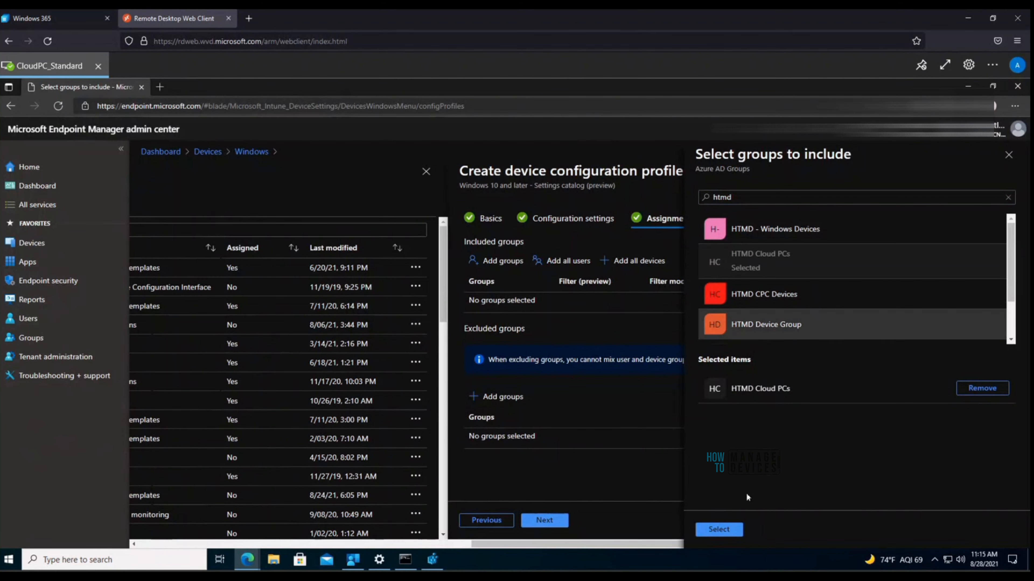
click(1006, 156)
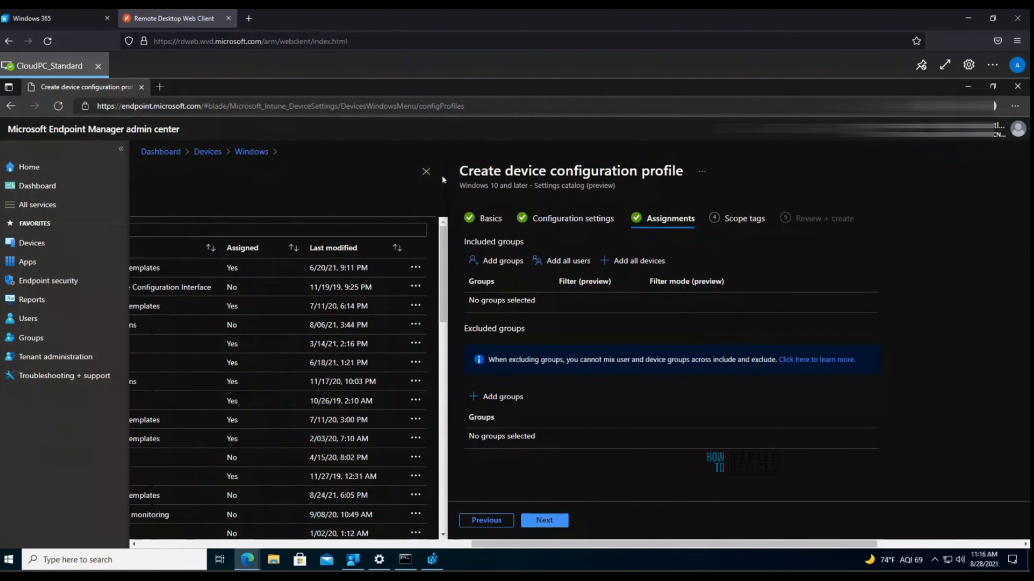
Step: Create the Test W365 profile from the Review + create step
click(552, 521)
click(552, 520)
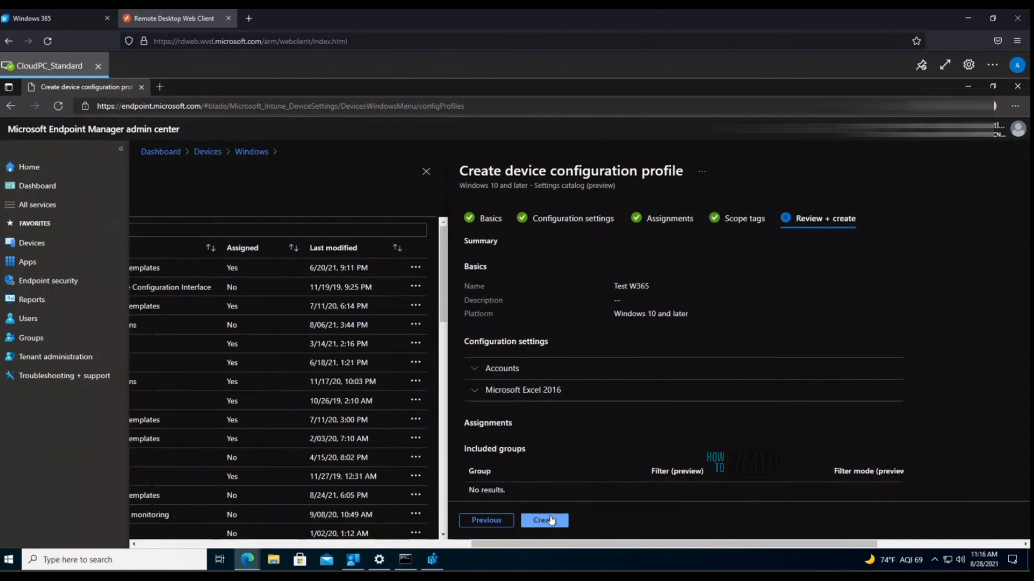
click(550, 521)
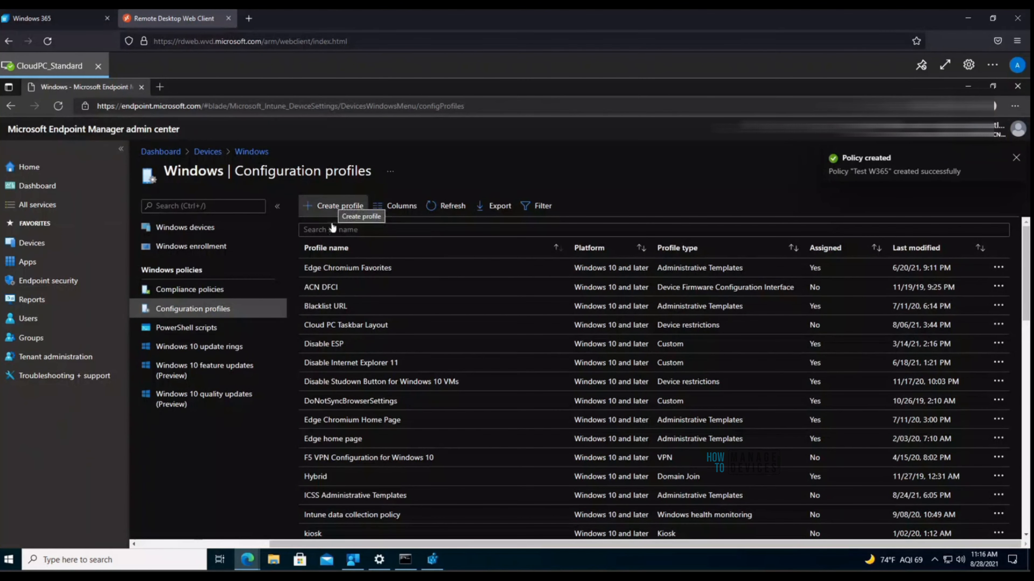
Step: Sort the Configuration profiles list by Profile type and scroll to Test W365
click(333, 229)
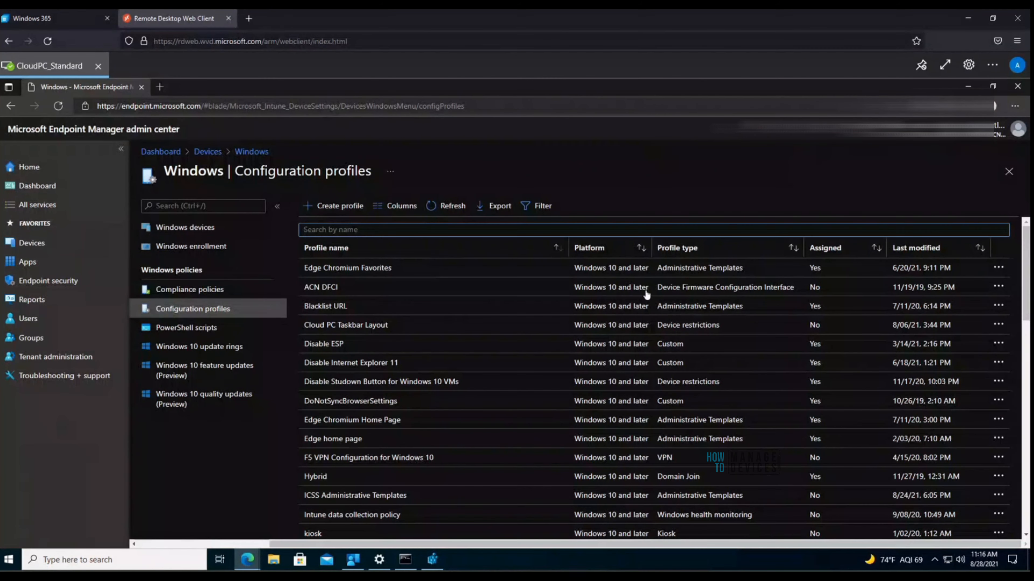
click(687, 252)
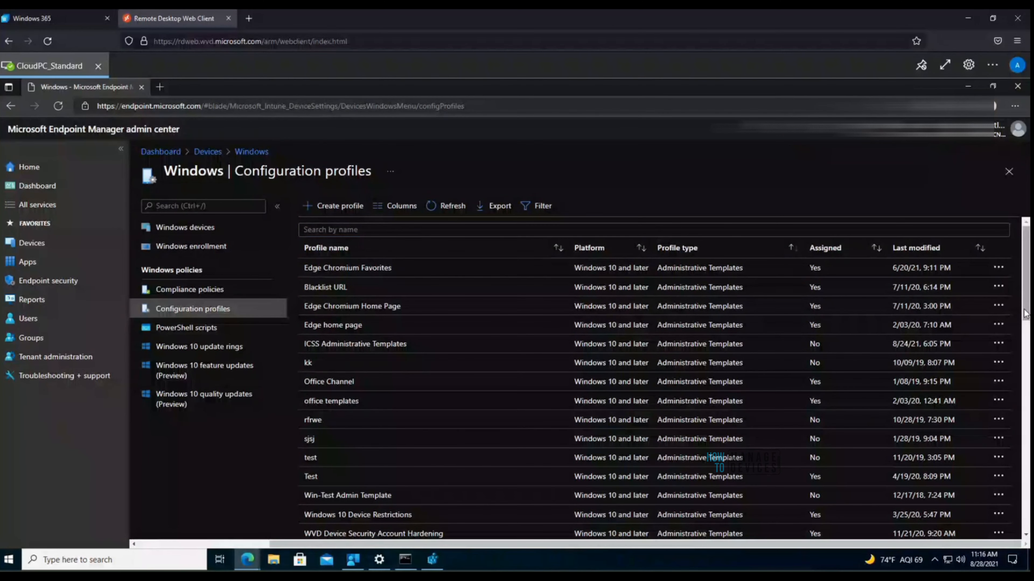
drag(1025, 314, 999, 437)
scroll(797, 418, down, 5)
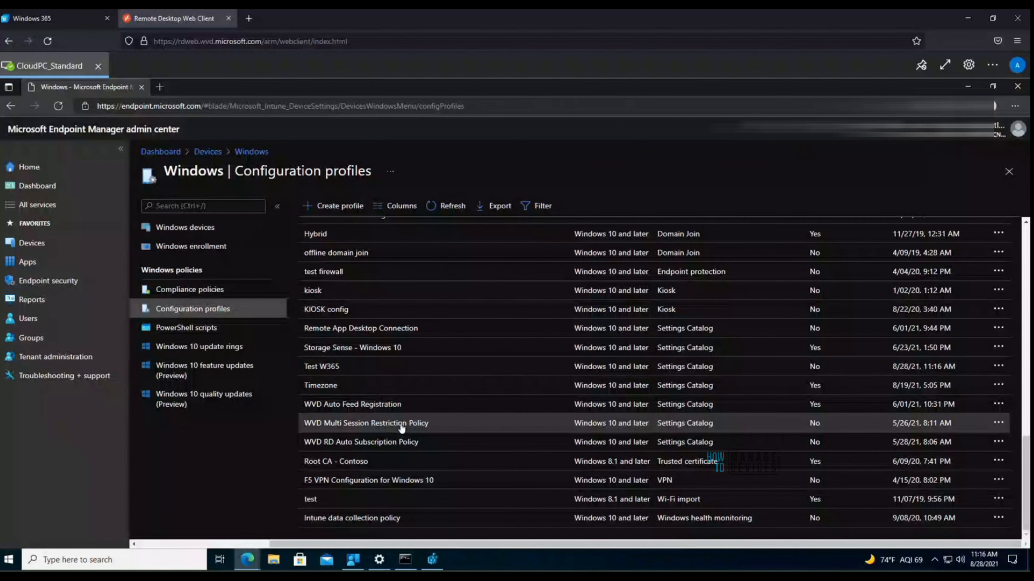
click(384, 329)
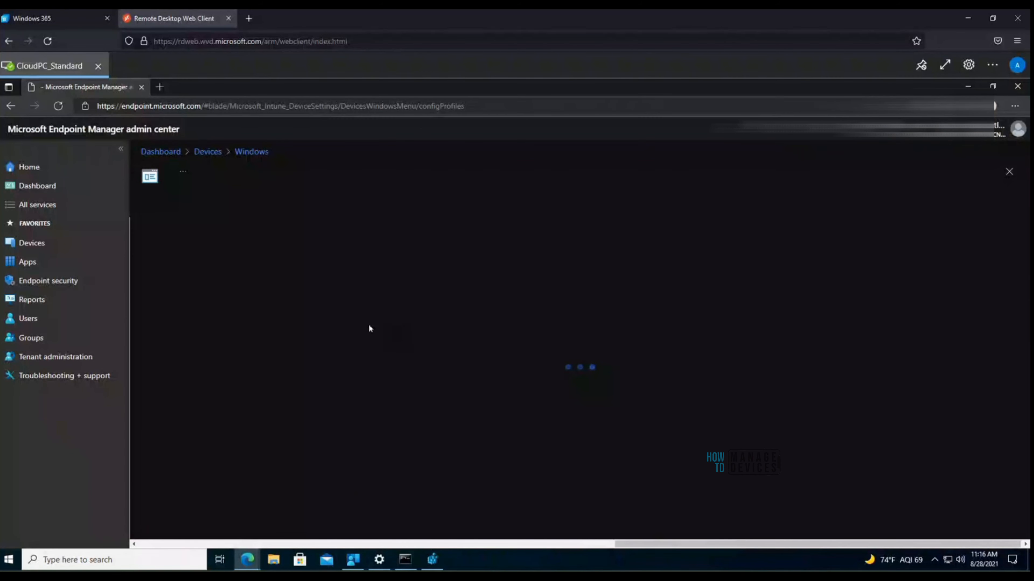
click(253, 152)
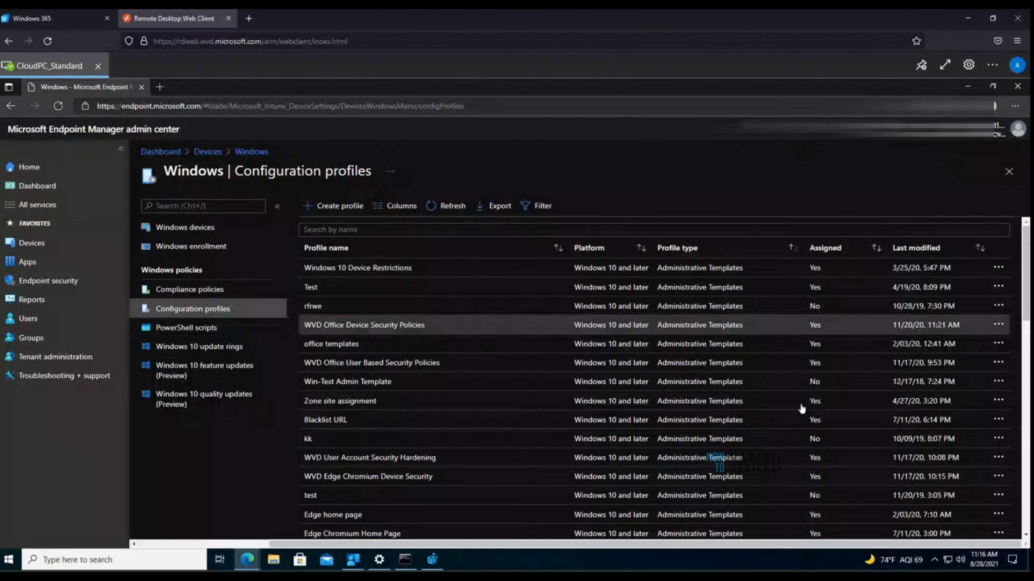
scroll(800, 412, down, 10)
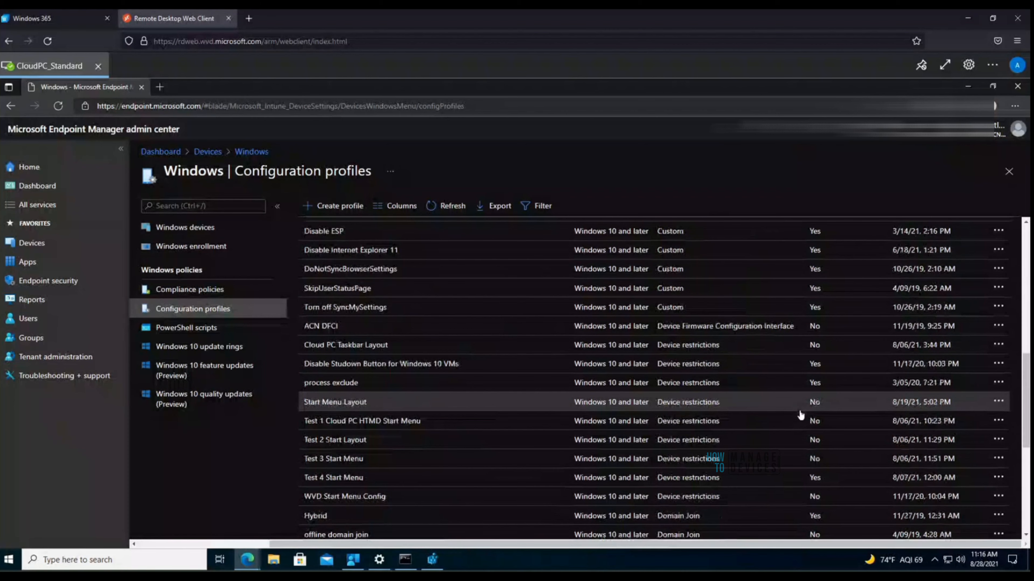
scroll(800, 412, down, 5)
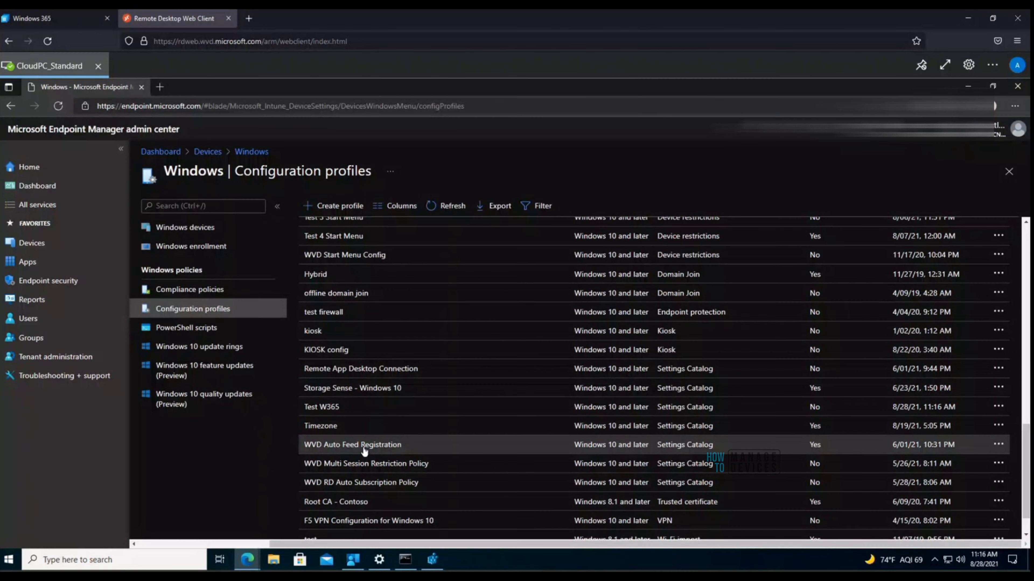
click(351, 429)
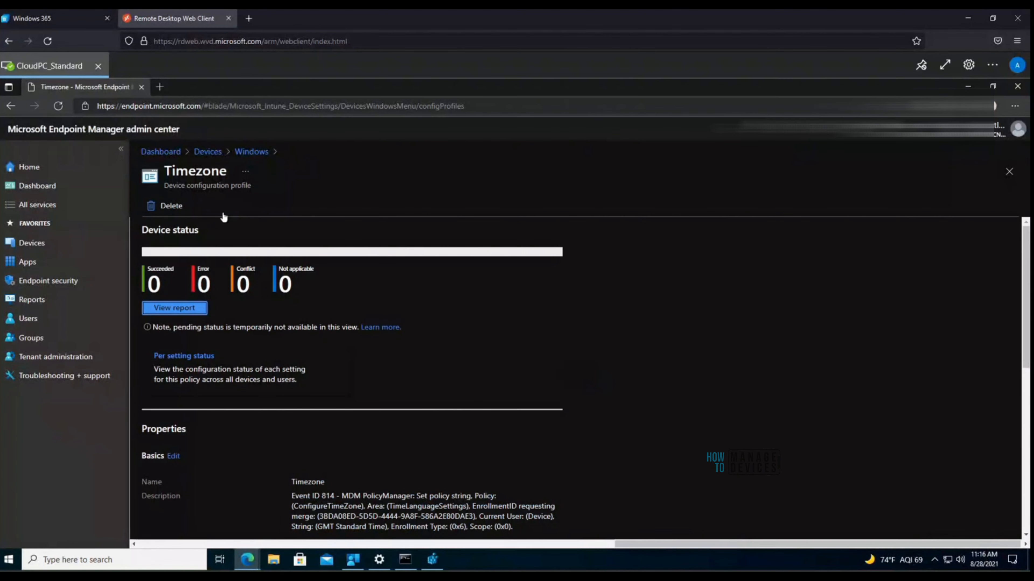
click(246, 156)
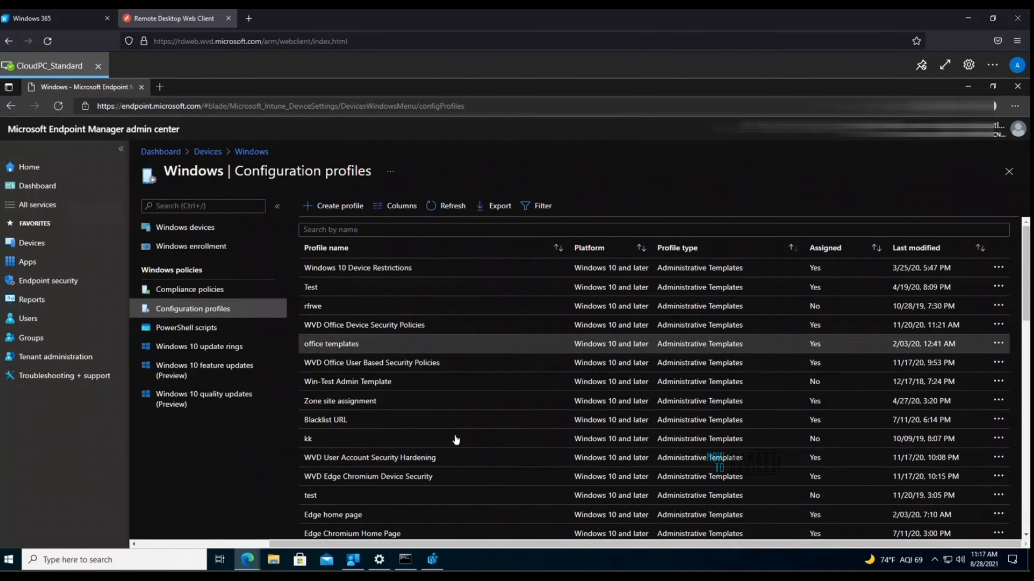
scroll(456, 440, down, 10)
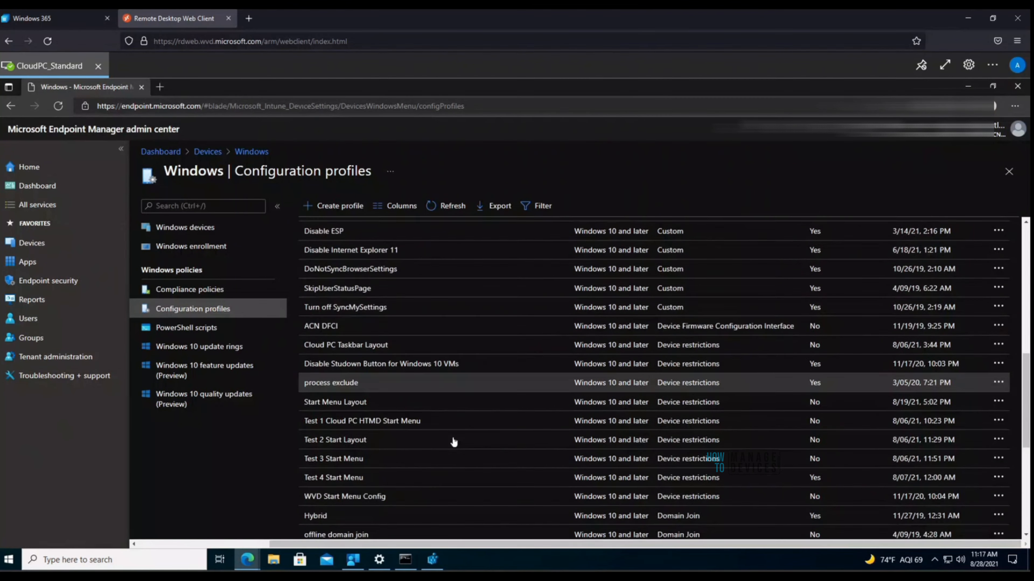
scroll(454, 443, down, 2)
scroll(459, 445, down, 4)
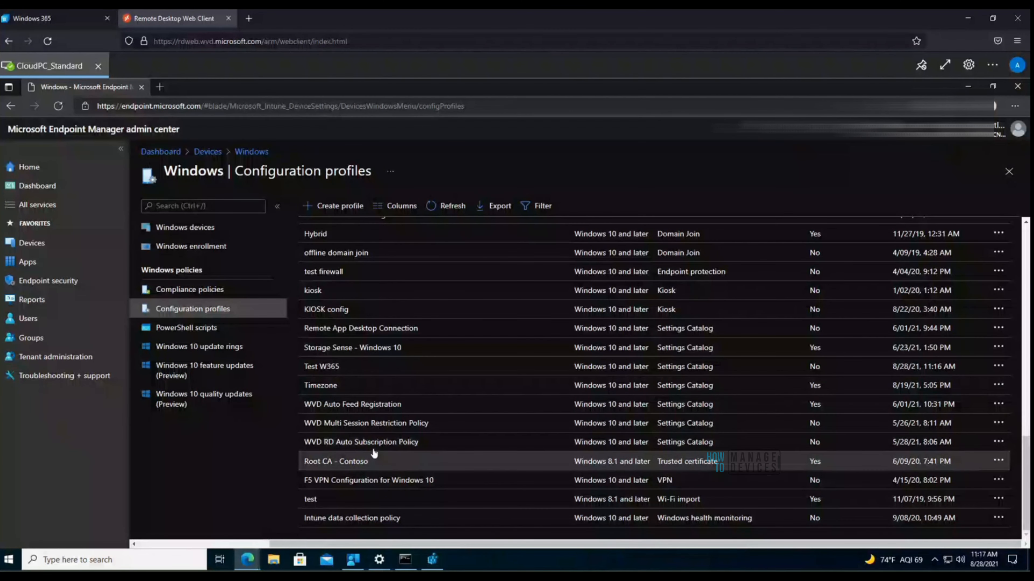
click(380, 427)
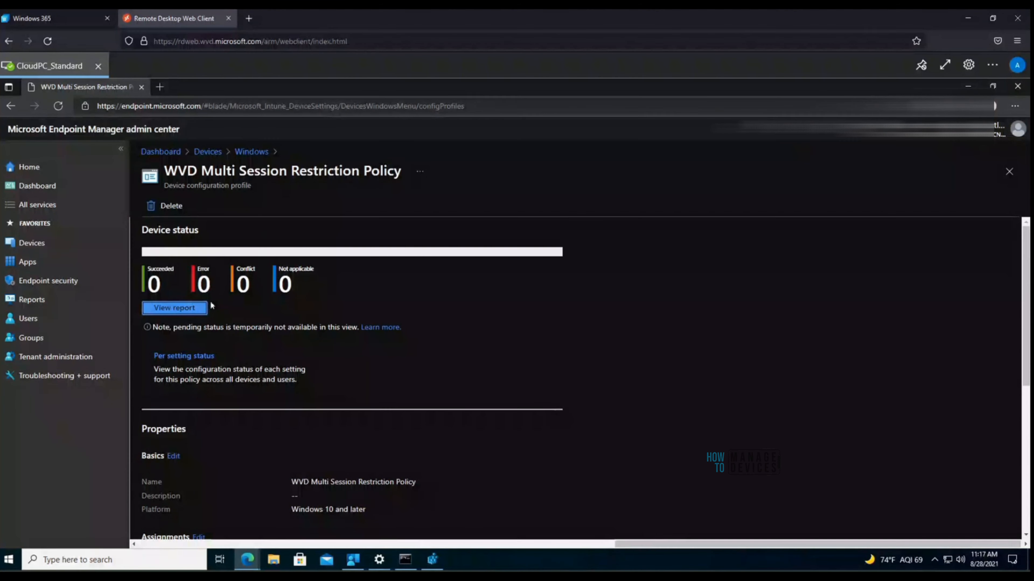
click(191, 311)
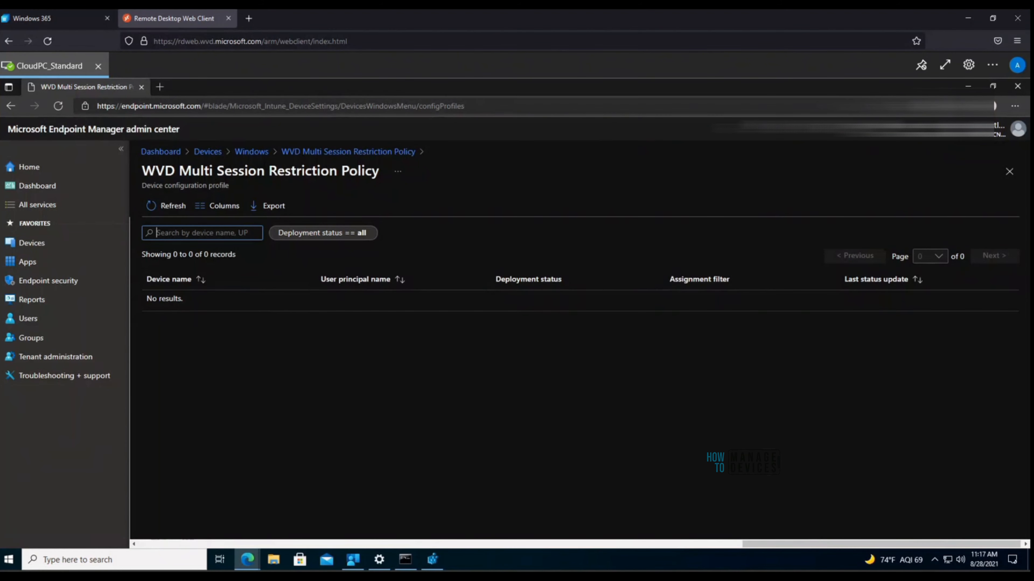
click(250, 156)
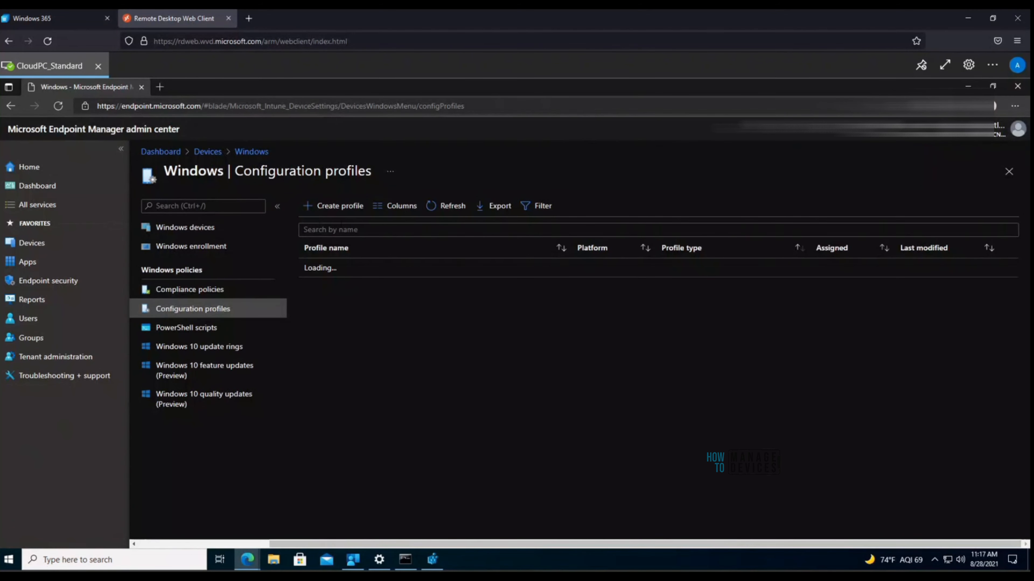
Step: Create a Windows 10 and later Templates profile using the Administrative Templates template
click(332, 209)
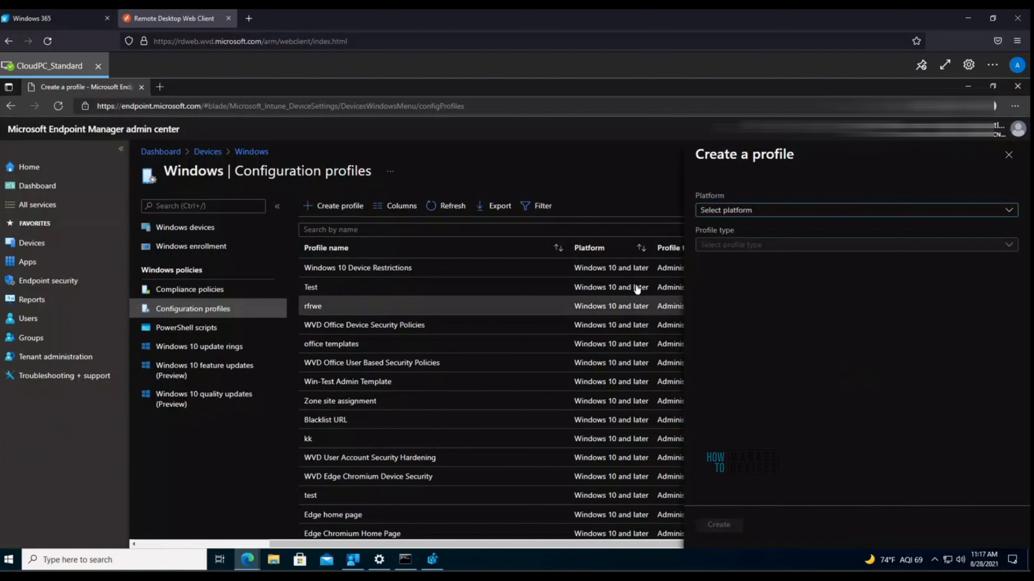
click(745, 211)
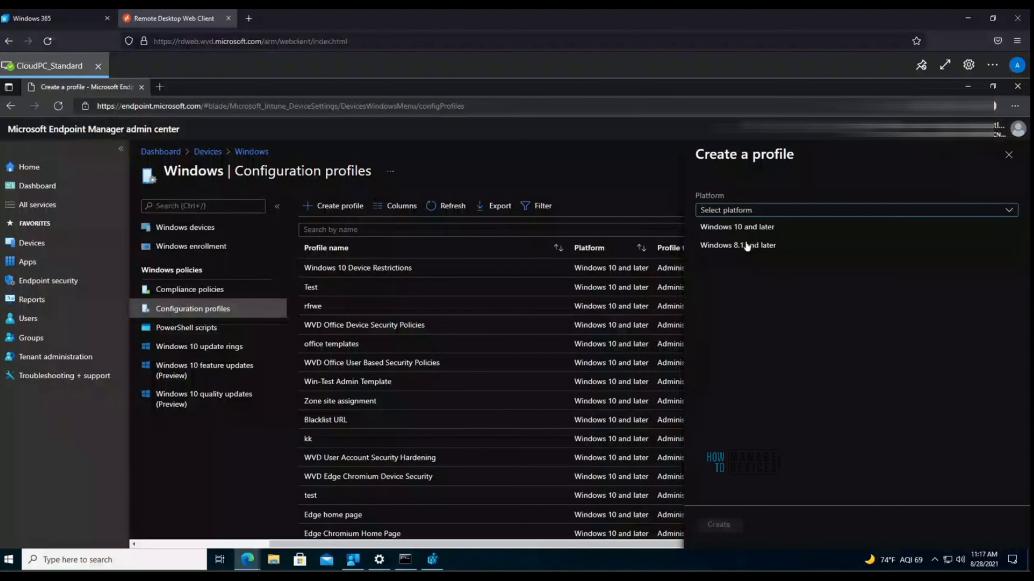
click(752, 228)
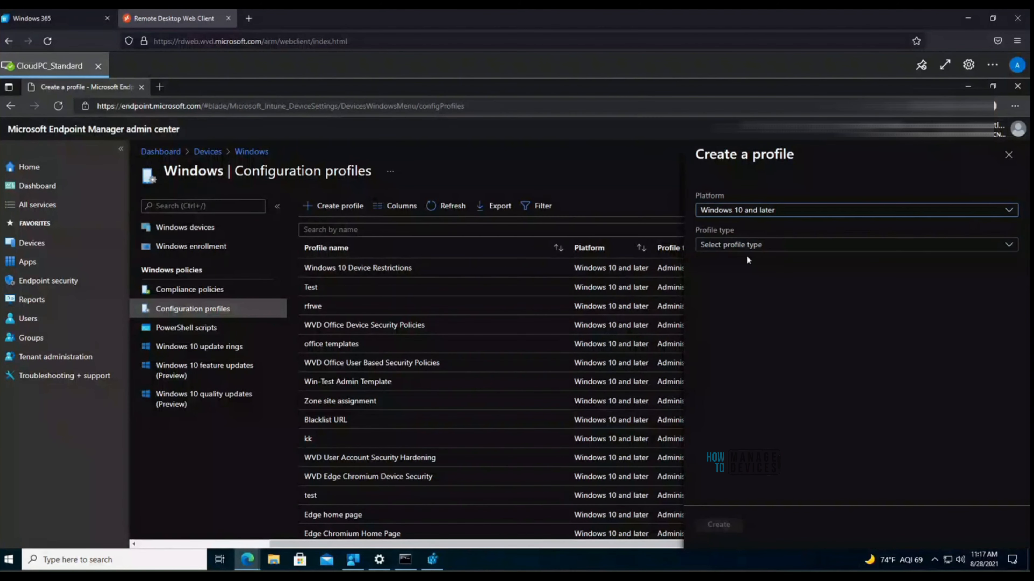
click(749, 246)
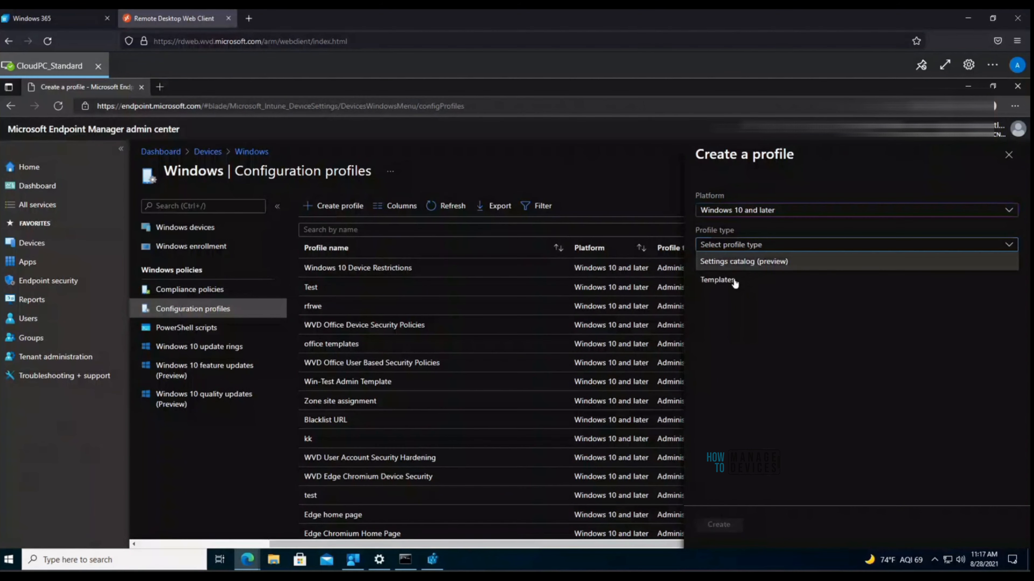
click(734, 281)
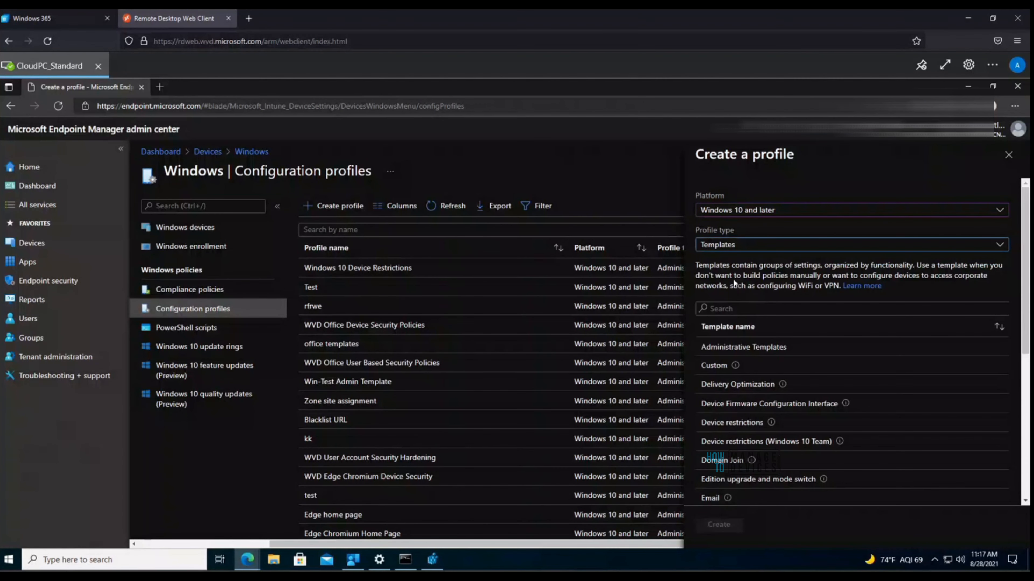
mouse_move(734, 366)
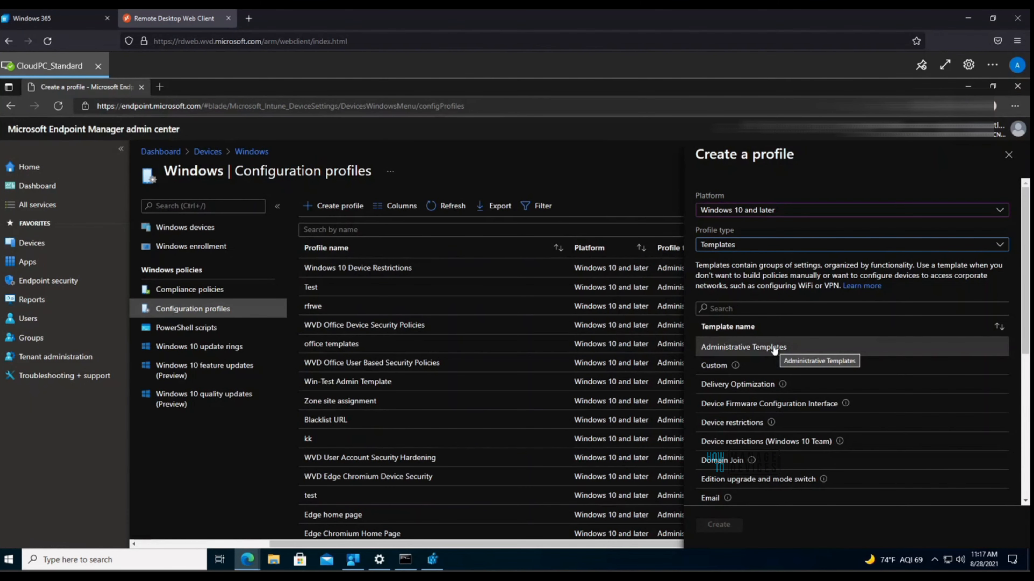
click(777, 350)
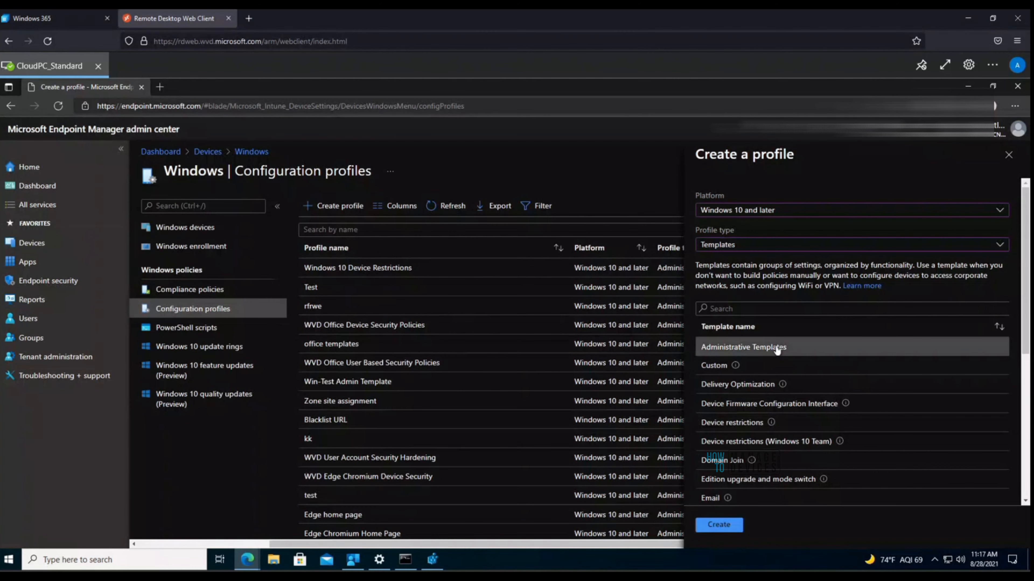
click(728, 526)
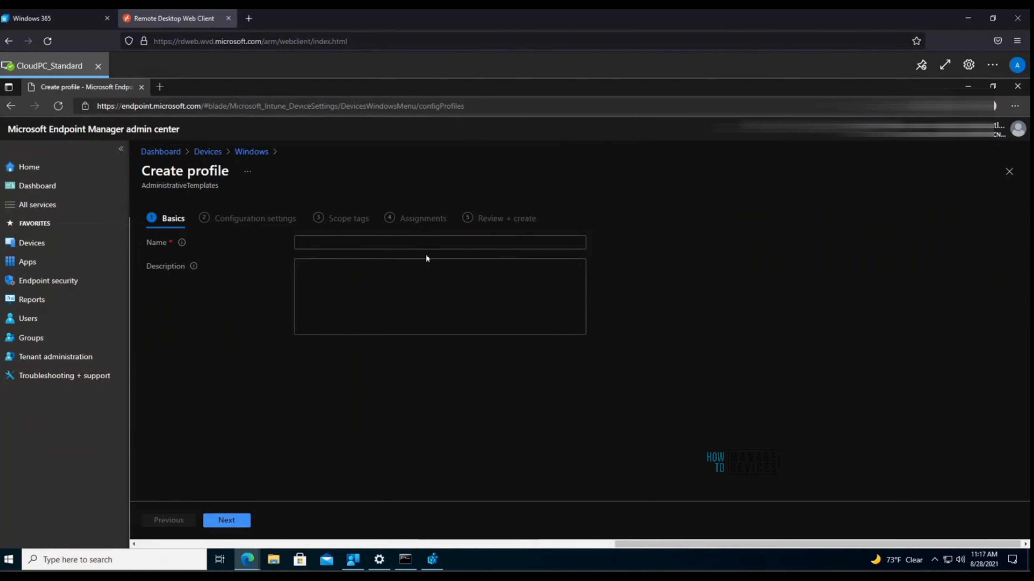
Step: Name the Administrative Templates profile 'Test' and continue to Configuration settings
click(424, 243)
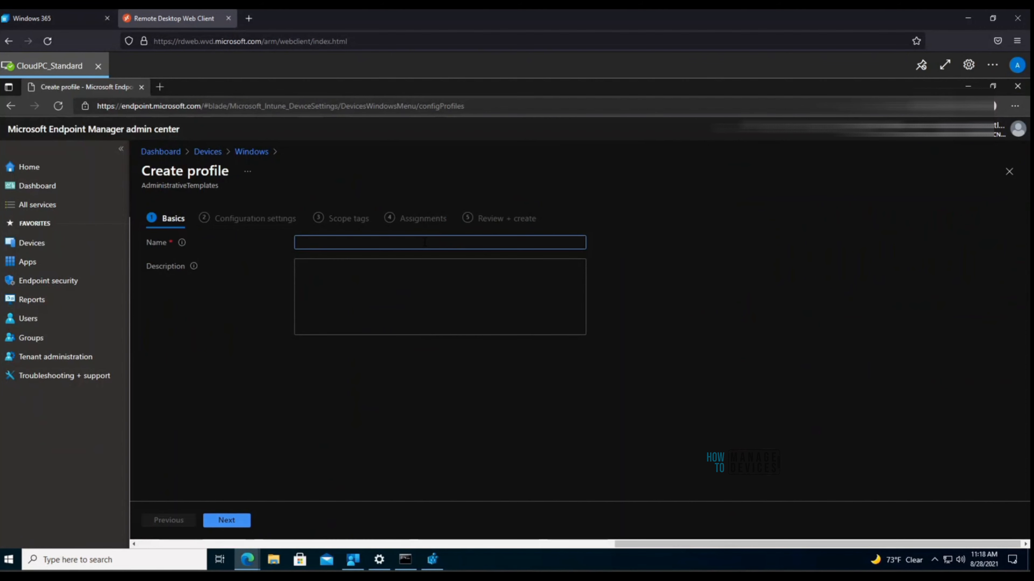
text(Test)
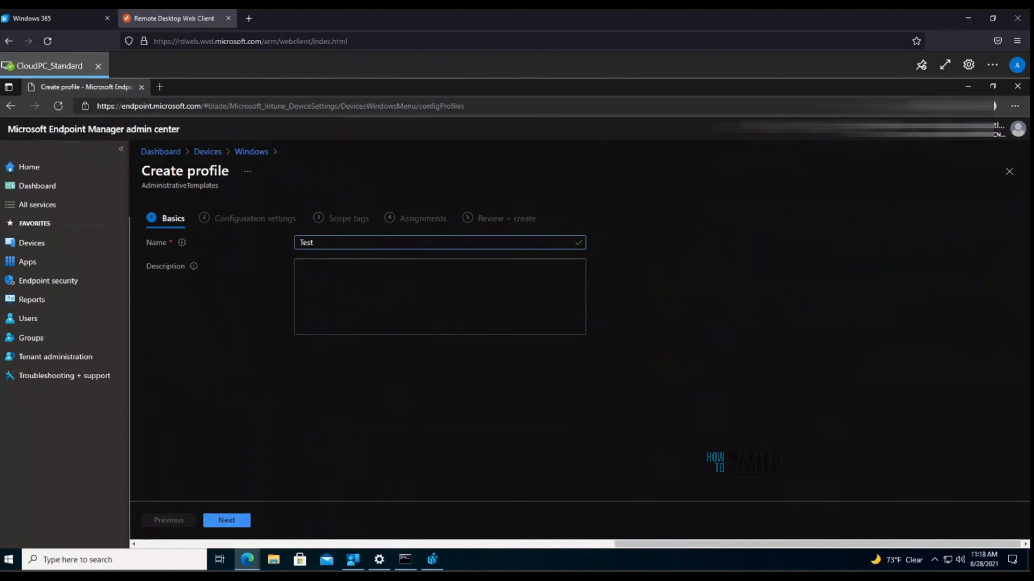
click(234, 522)
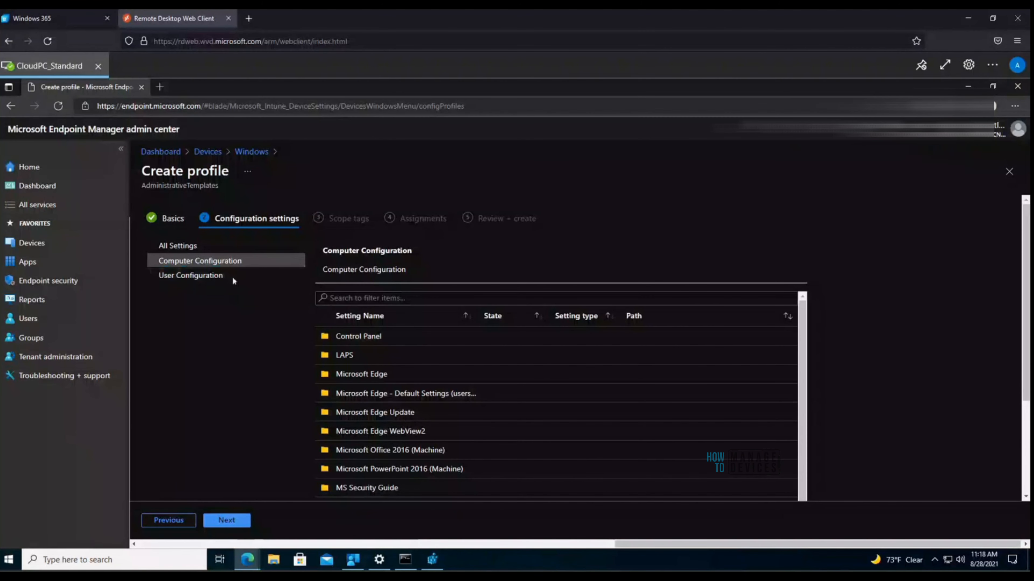
Step: Look at user configuration, then open Computer Configuration > Control Panel > Regional and Language Options
click(195, 280)
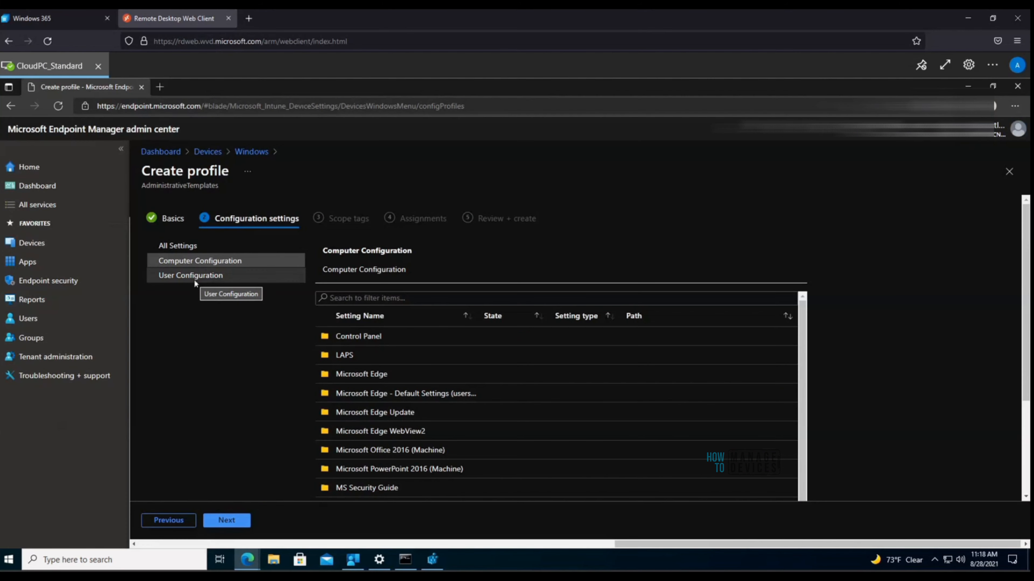
click(194, 279)
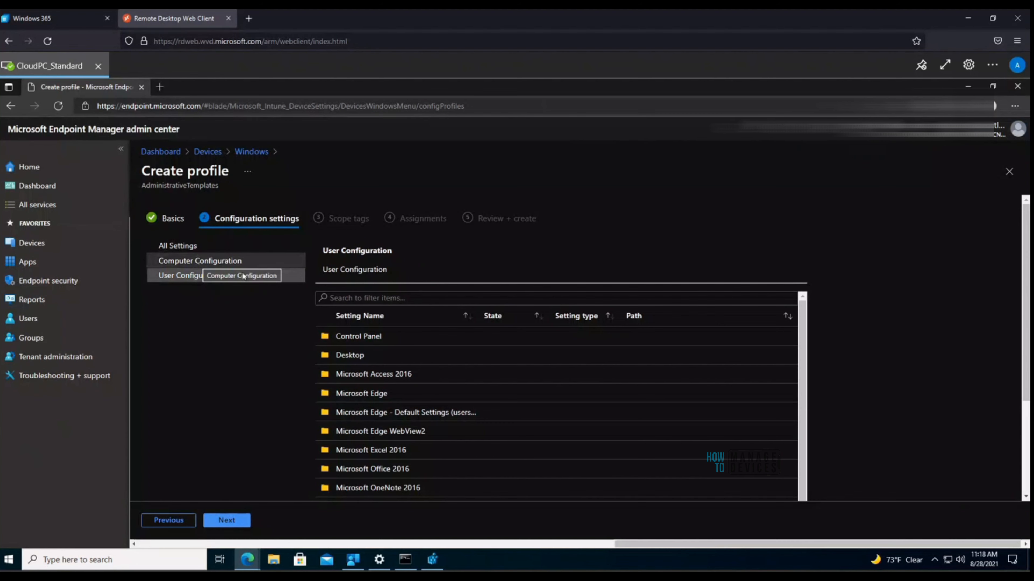
click(211, 261)
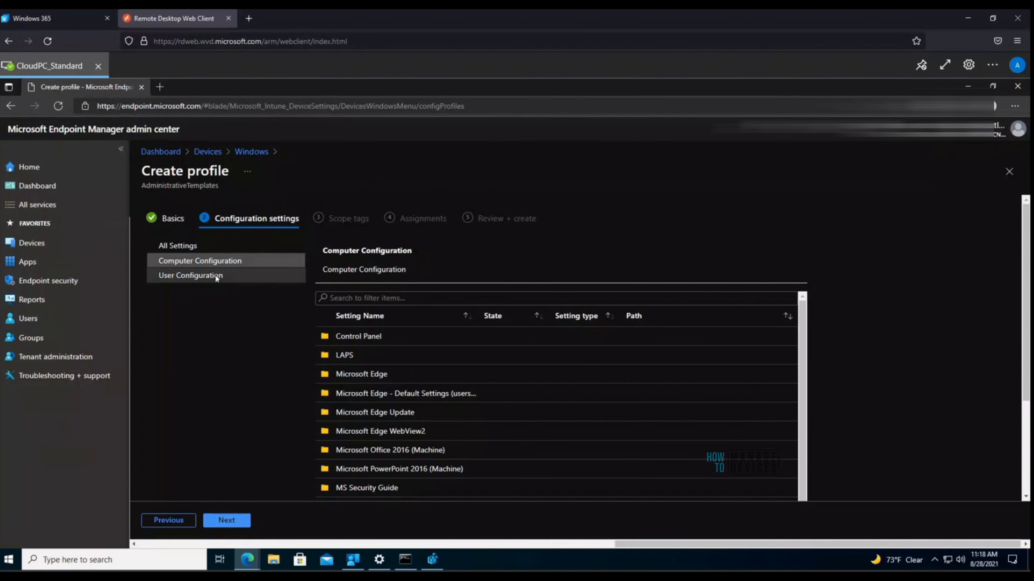
double_click(371, 337)
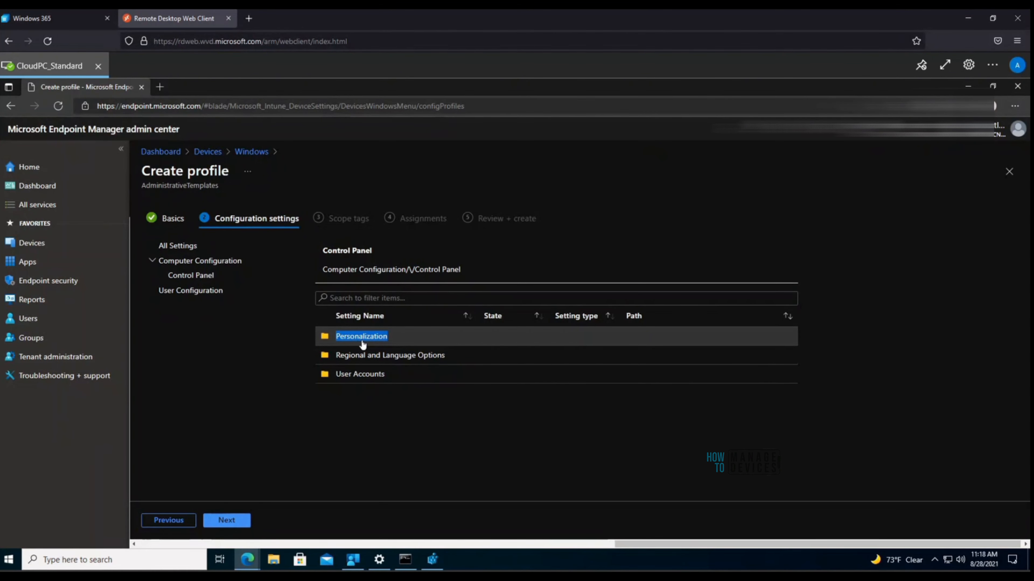
double_click(377, 357)
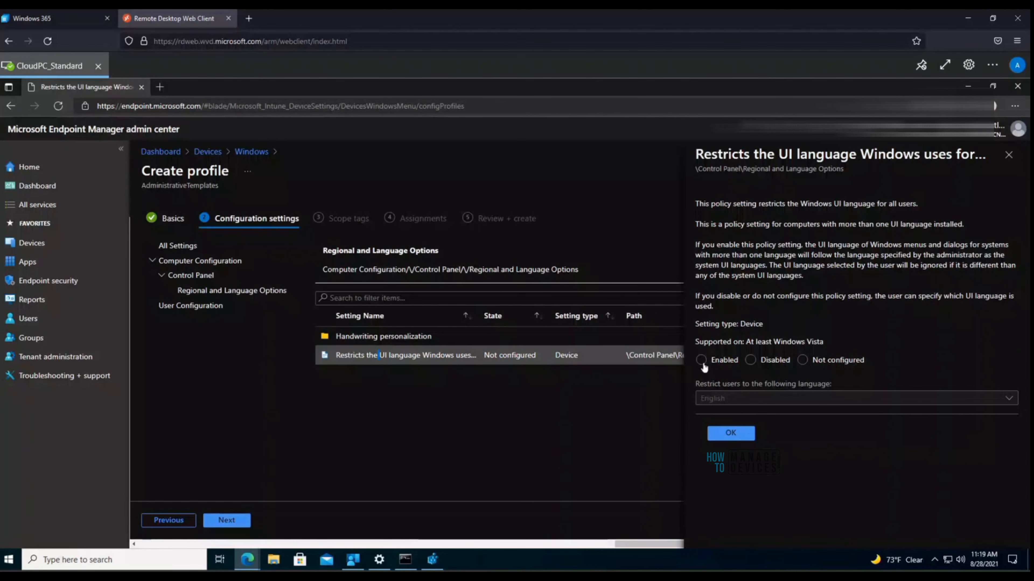
Step: Set 'Restricts the UI language Windows uses' to Disabled and confirm with OK
click(750, 359)
click(730, 433)
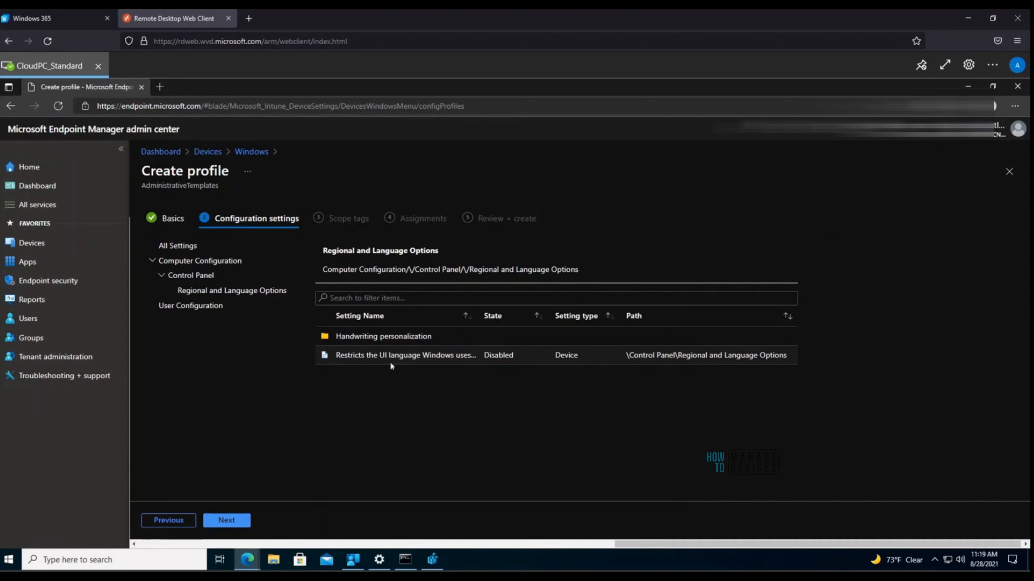
Step: Search All Settings for 'powerpoint' and scroll through the results
click(182, 245)
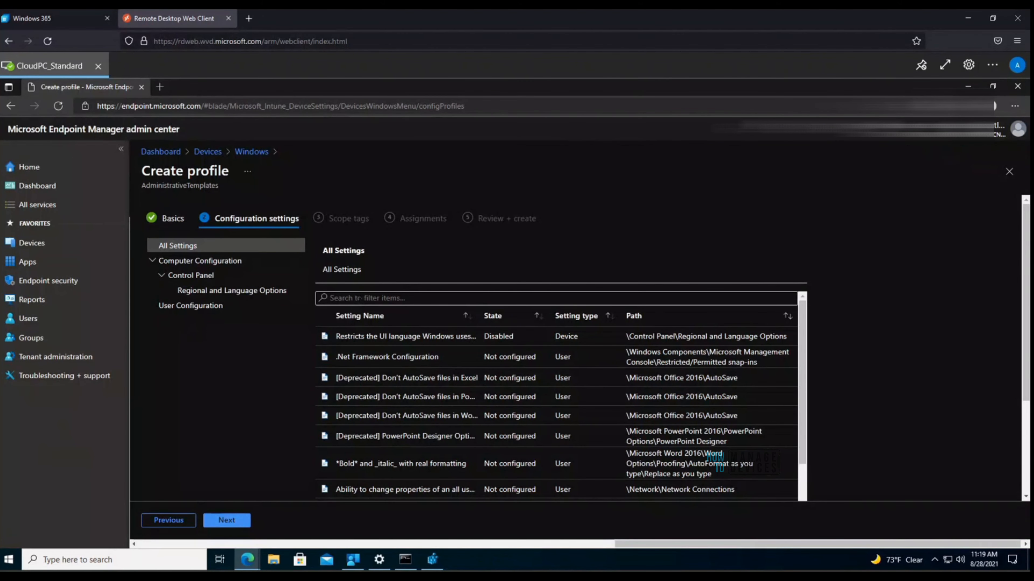
text(power)
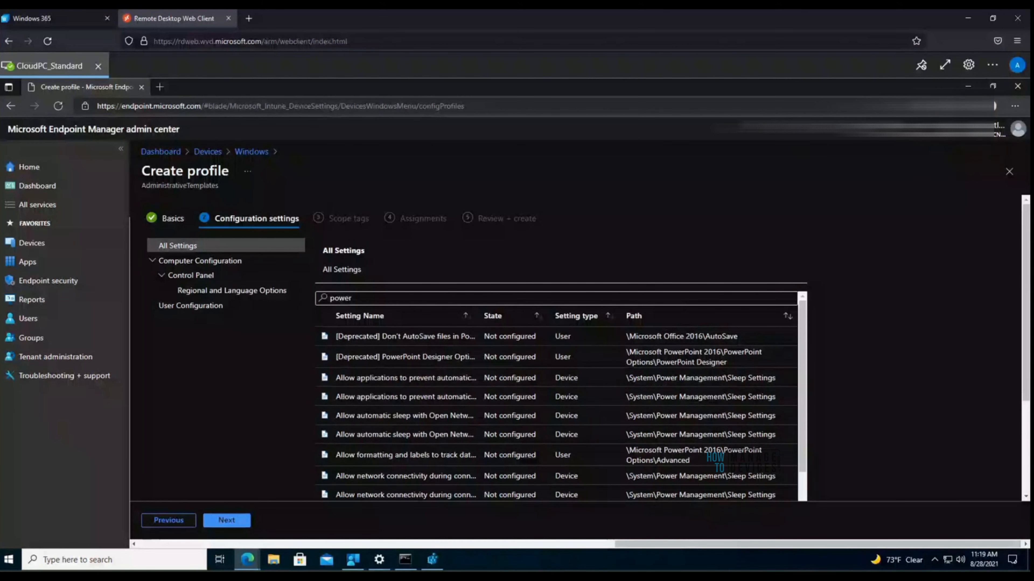
text(poin)
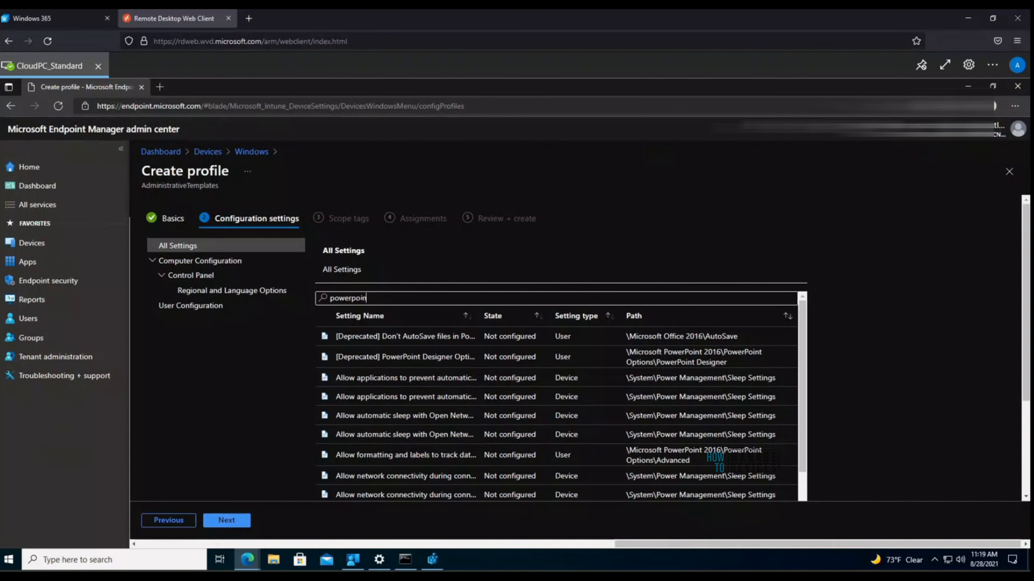
text(t)
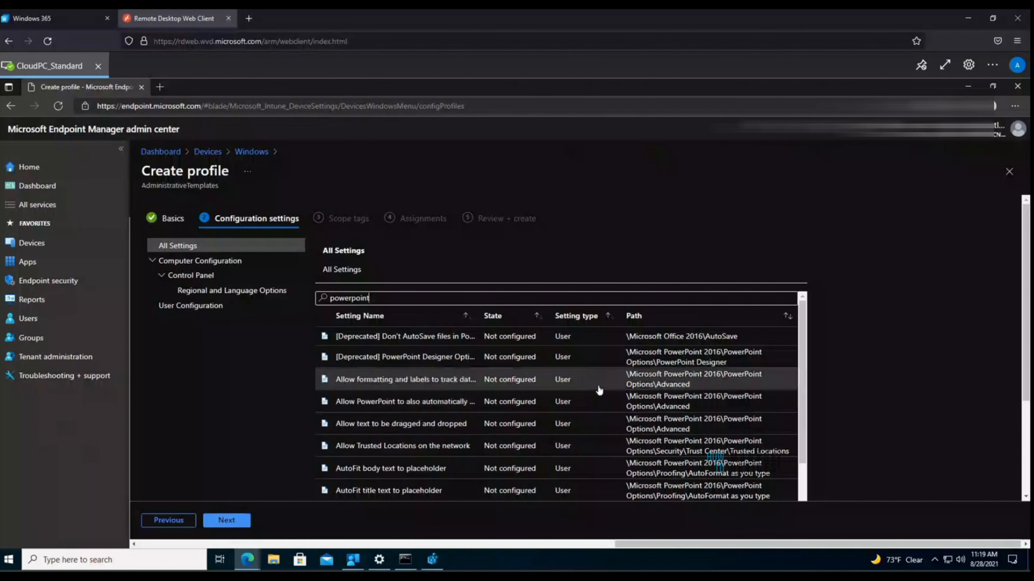
scroll(596, 403, down, 10)
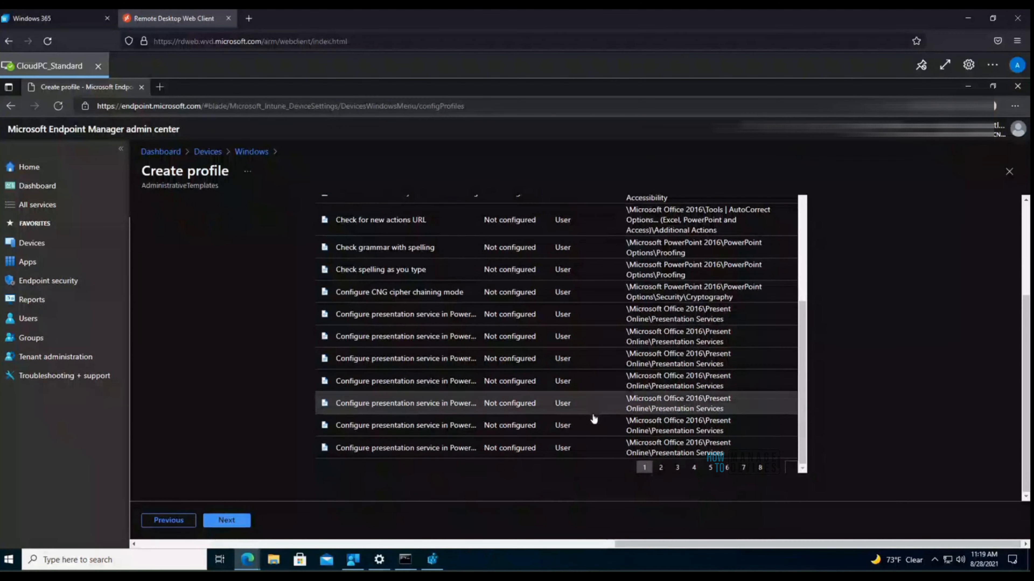
Step: Set the last Configure presentation service setting to Disabled and continue to Scope tags
click(414, 449)
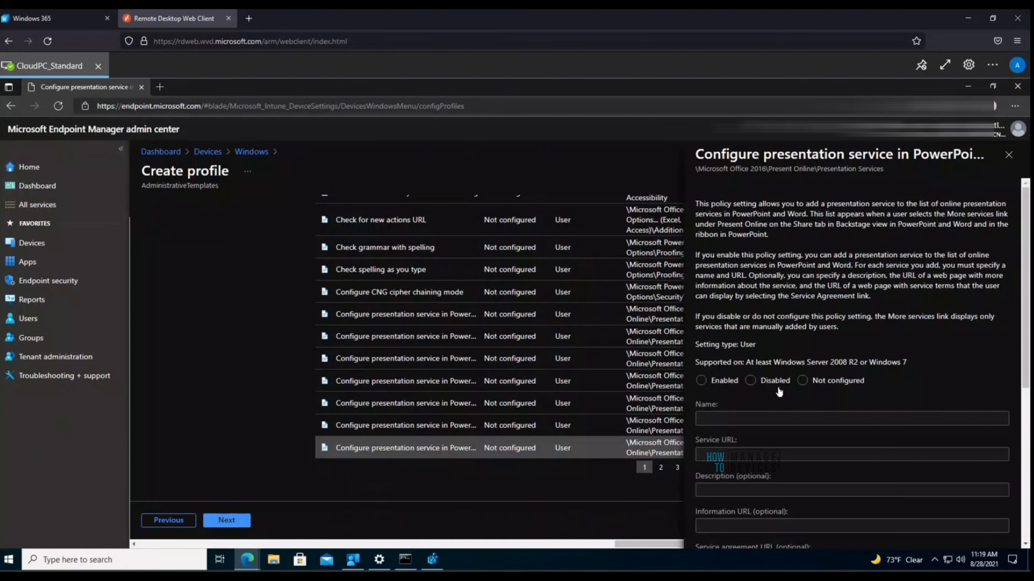
click(721, 382)
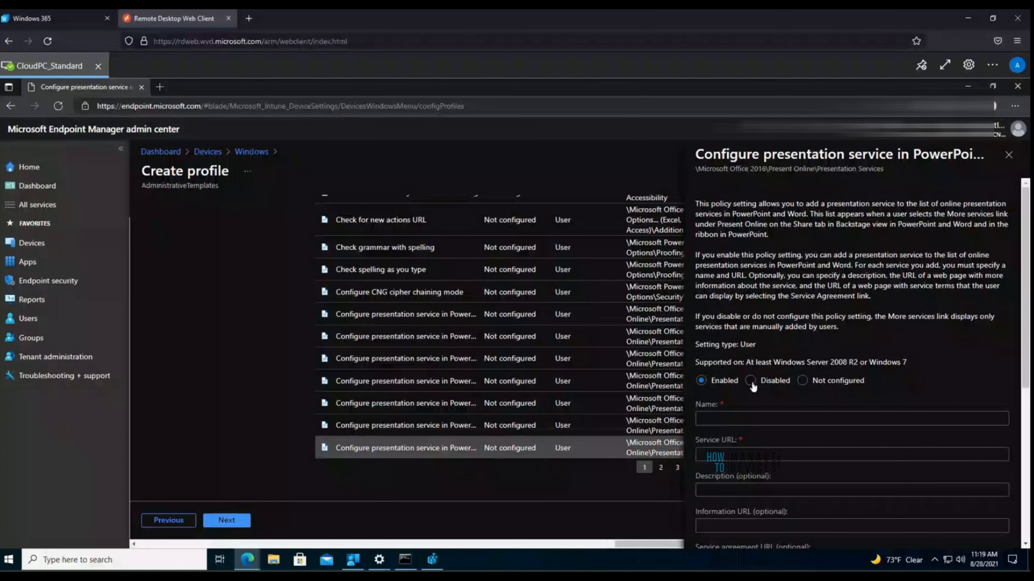
click(751, 382)
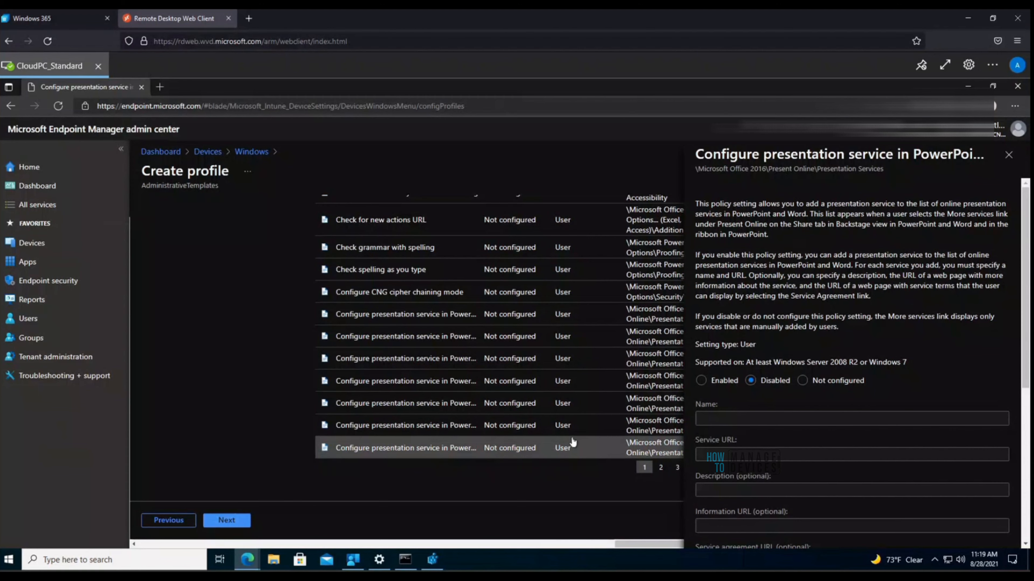
click(228, 521)
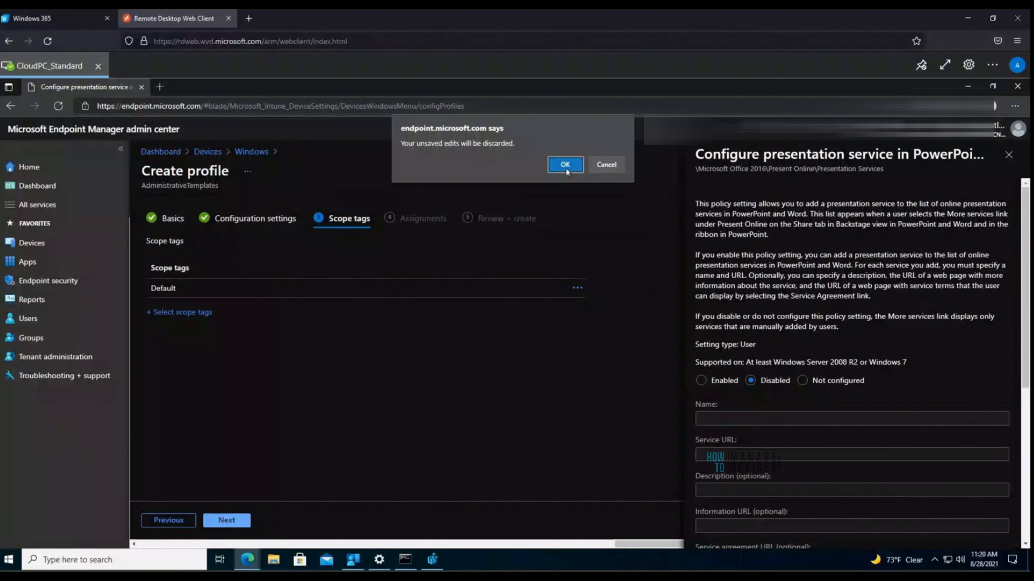
Step: Discard the unsaved PowerPoint edit and advance past Scope tags to Assignments
click(566, 164)
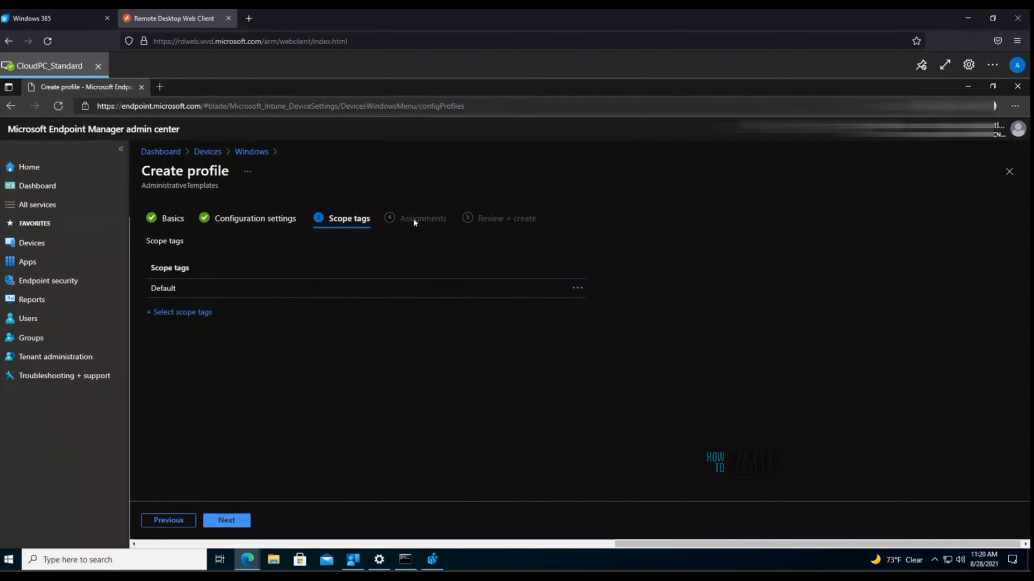
click(239, 525)
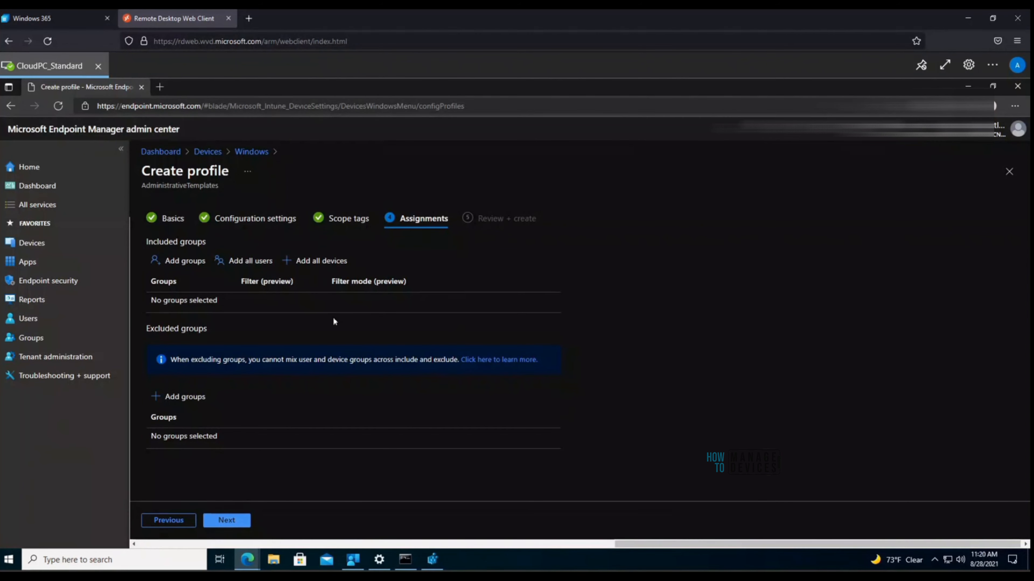
Step: Search groups for 'user' without adding any, then review and create the Test profile
click(193, 264)
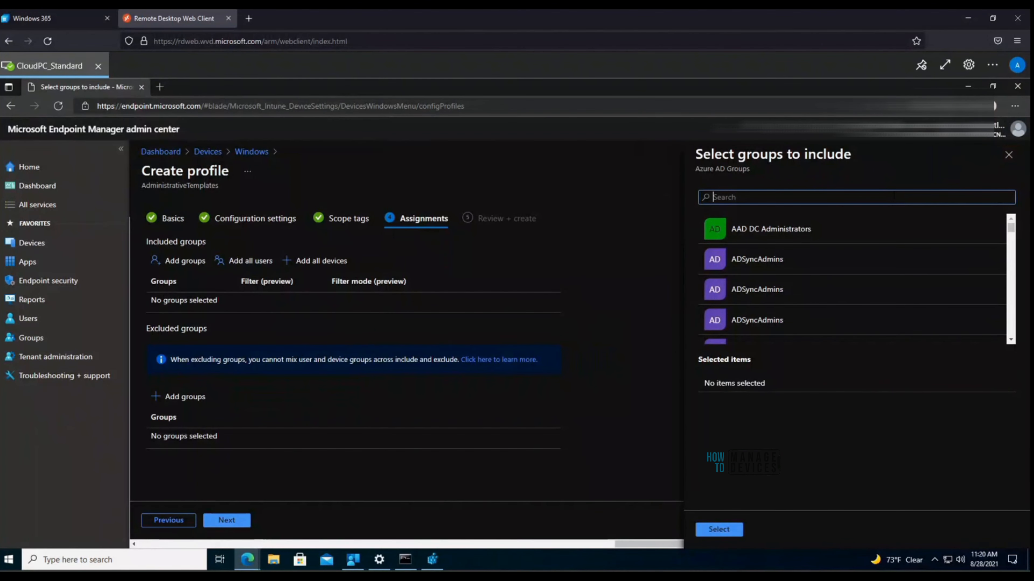
text(user)
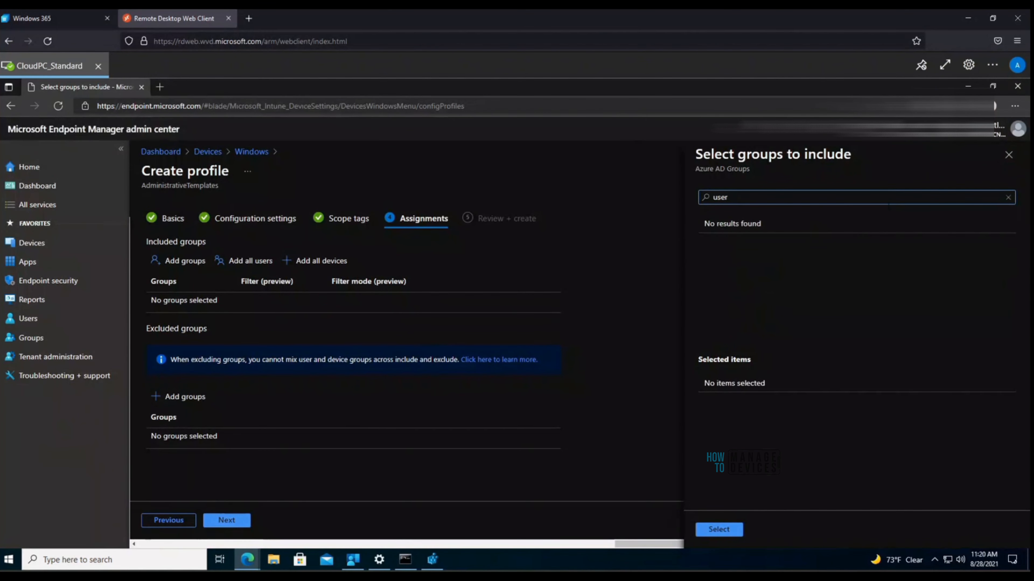
click(1001, 156)
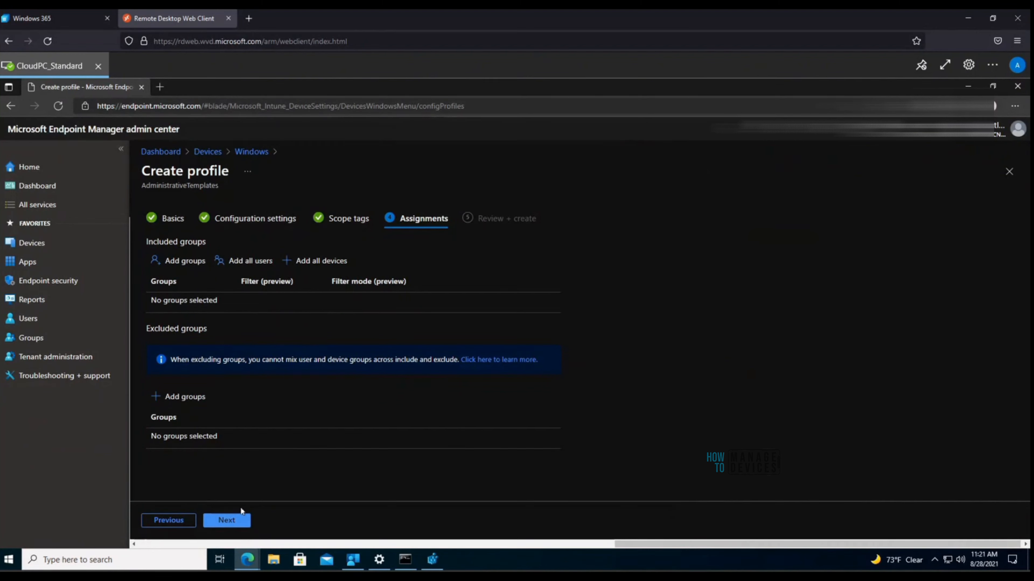
click(230, 521)
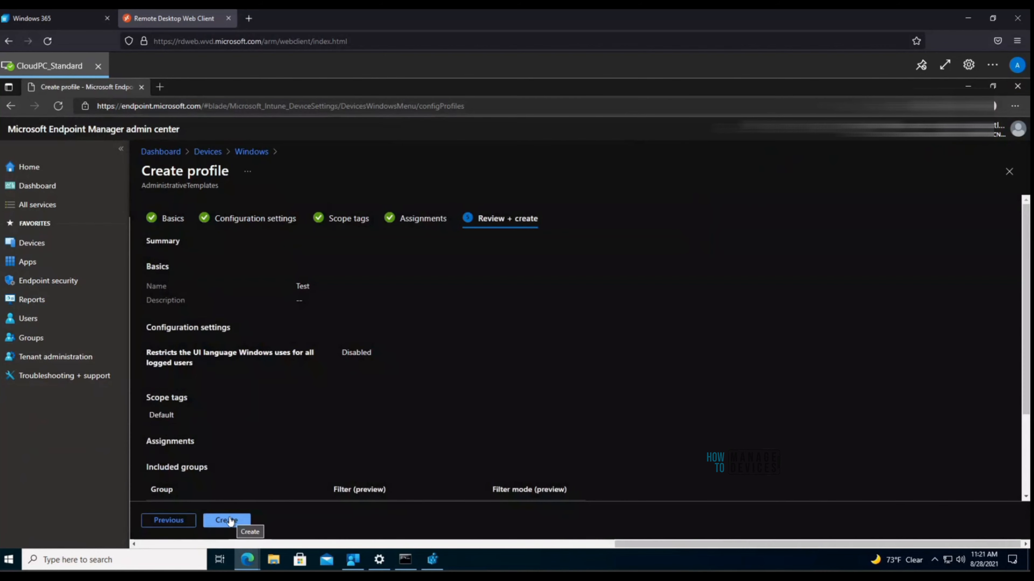
click(230, 521)
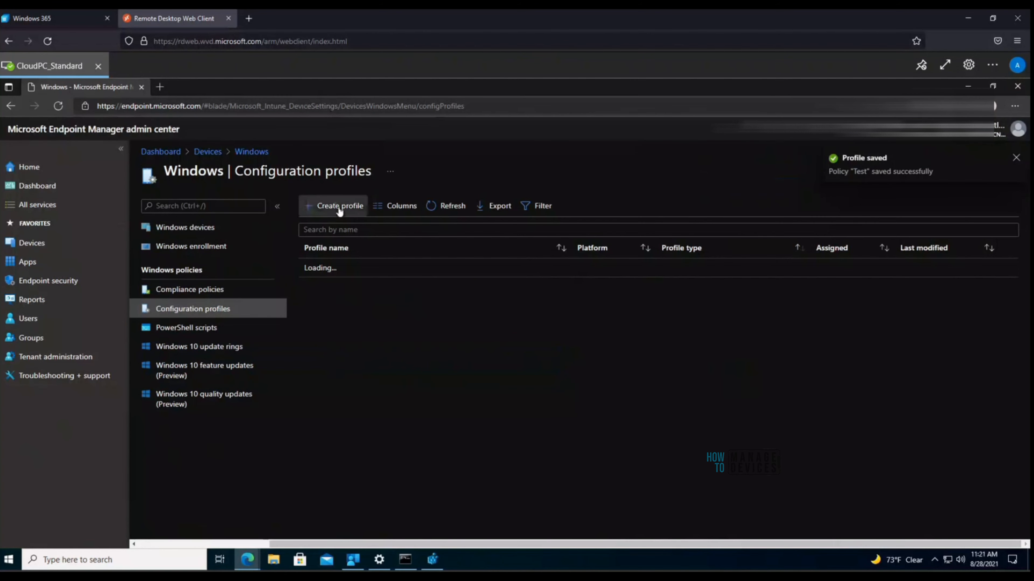
Step: Create a new Windows 10 and later profile from the Templates > Custom template
click(339, 208)
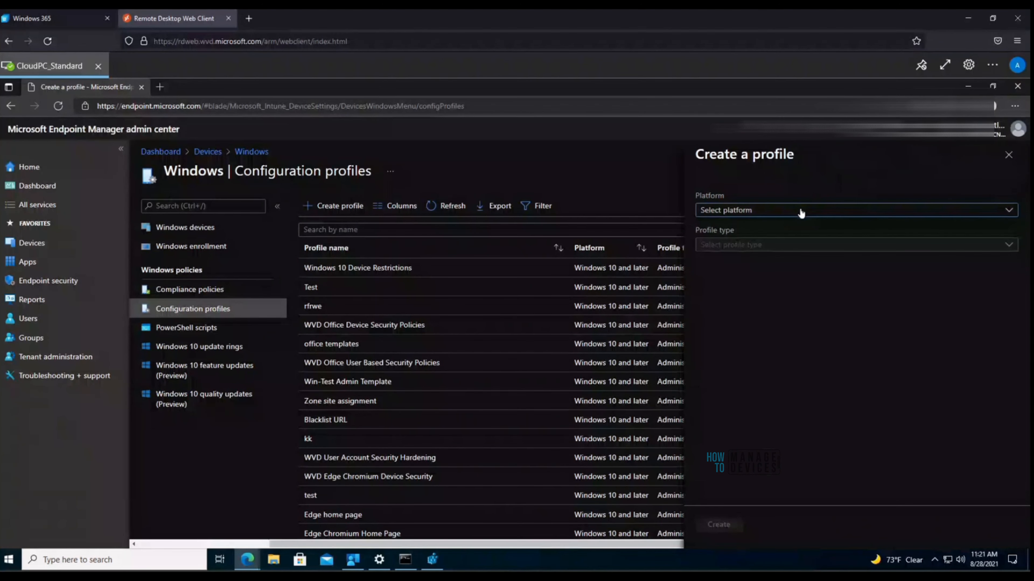
click(800, 214)
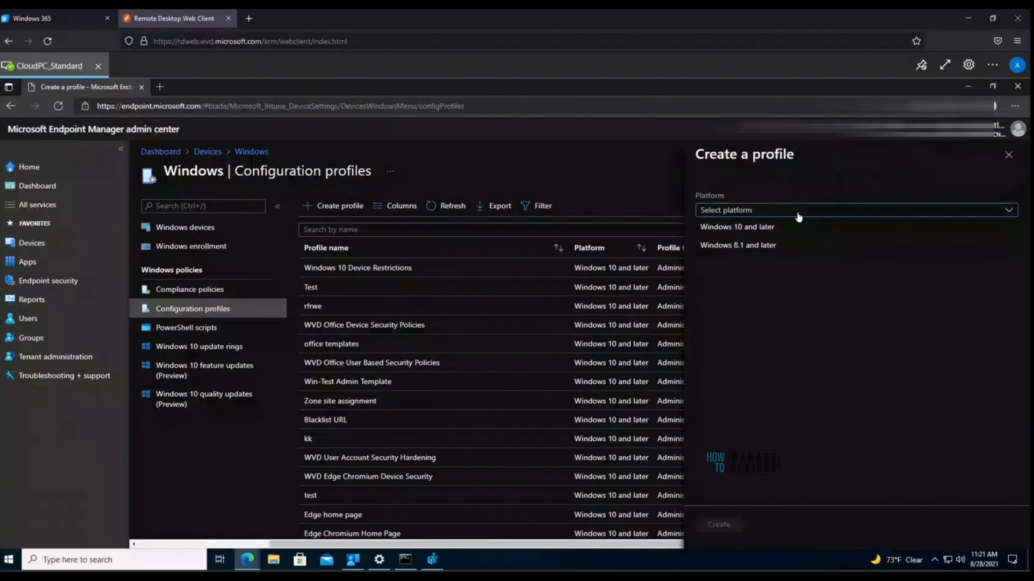
click(784, 228)
click(780, 246)
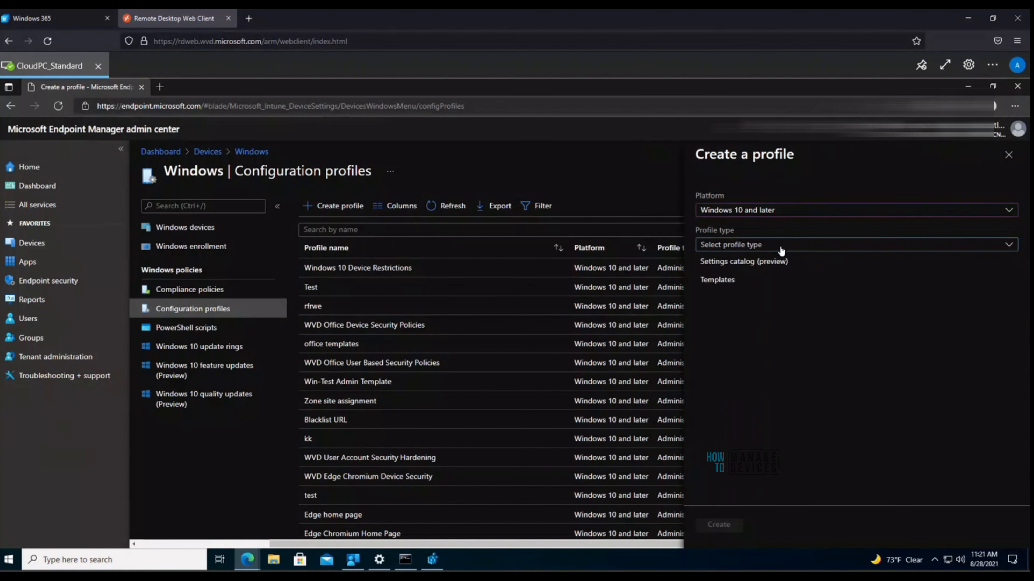
click(745, 285)
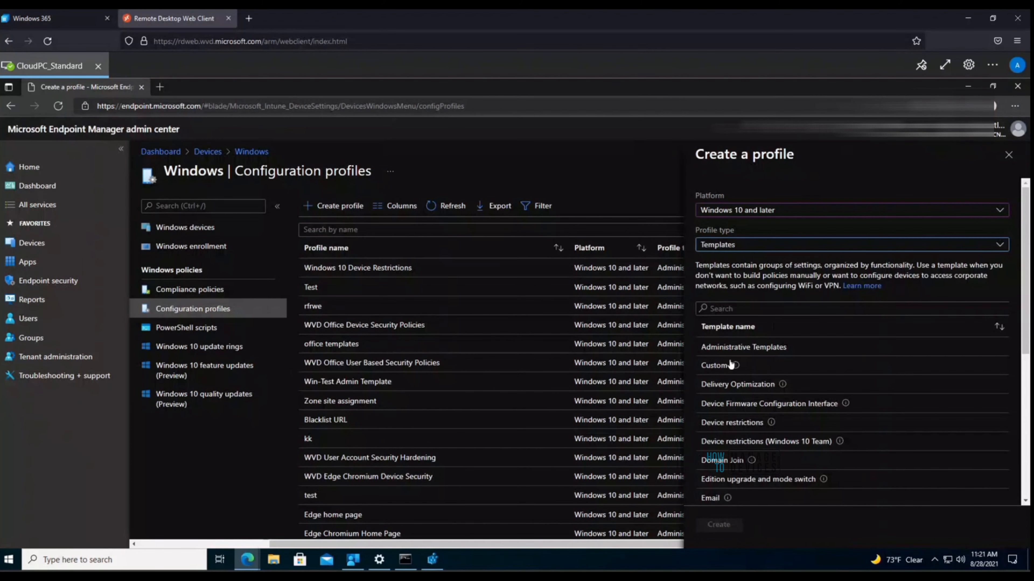
click(720, 368)
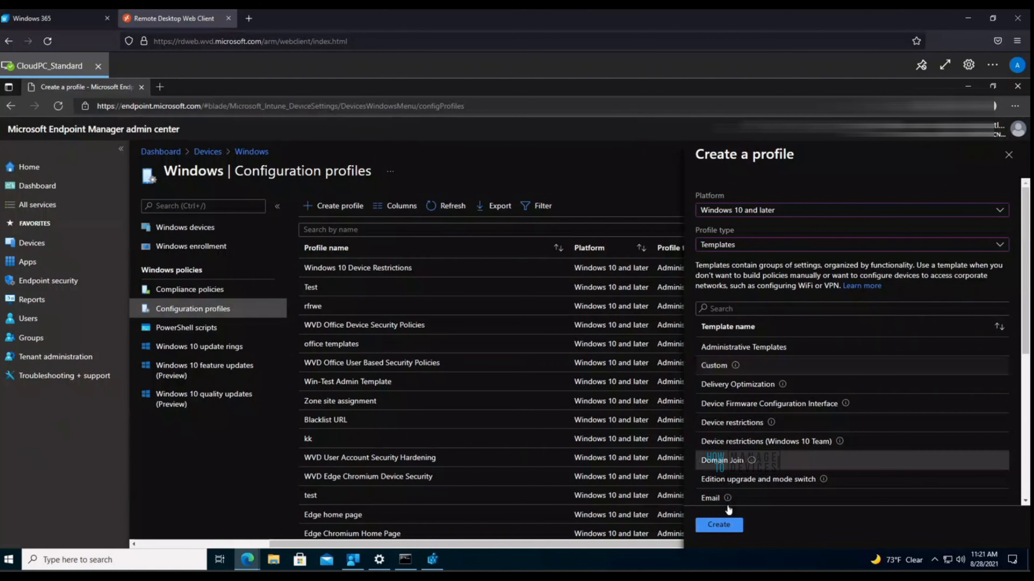
click(727, 529)
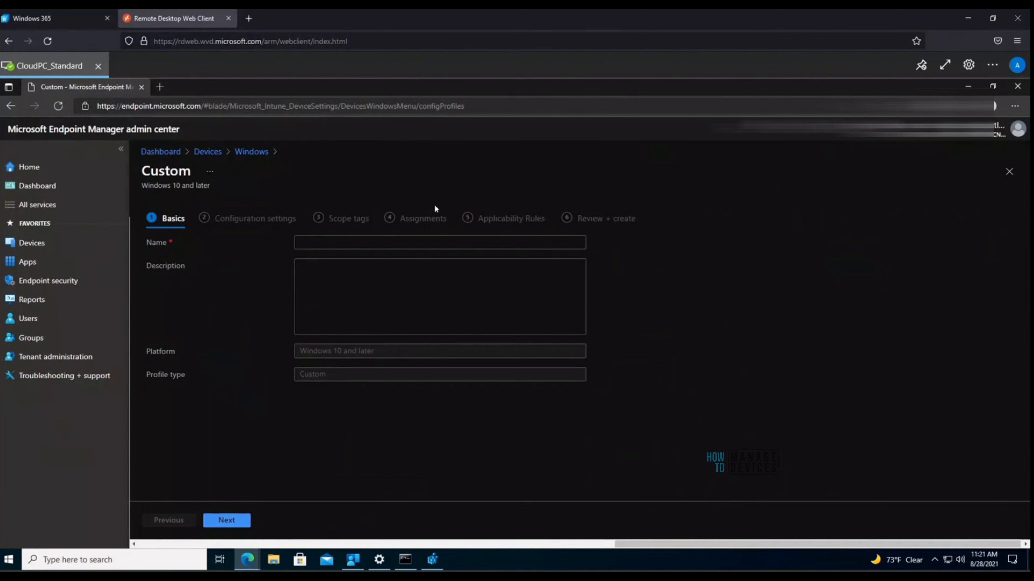
Step: Name the Custom profile 'Test custom' and continue to its OMA-URI configuration settings
click(455, 243)
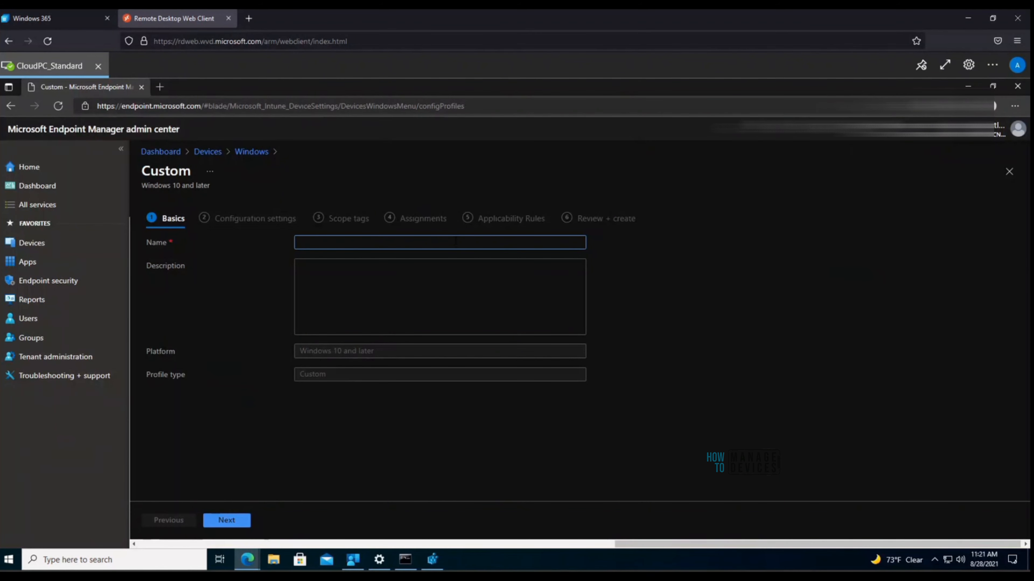
text(Te)
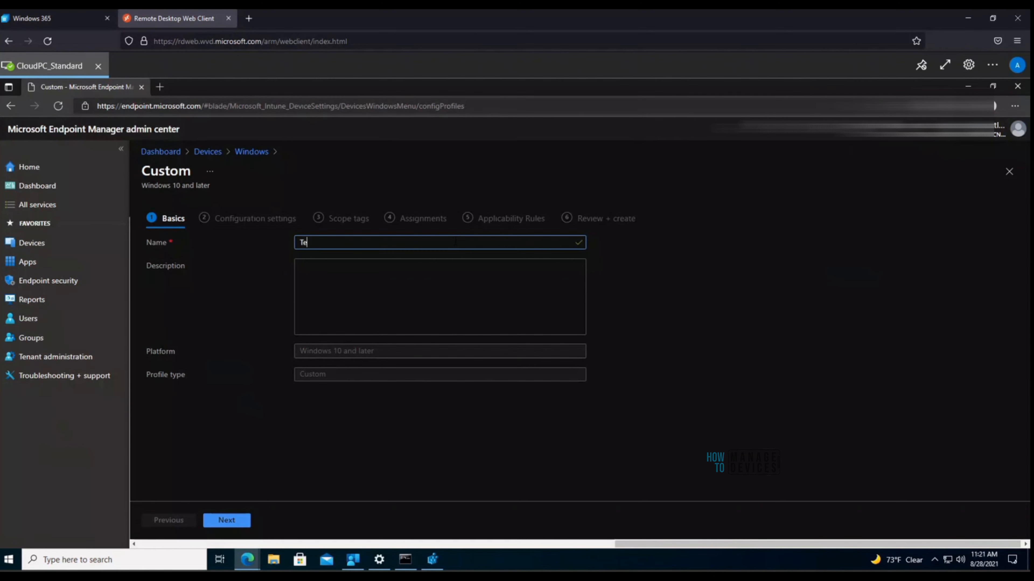
text(st custo)
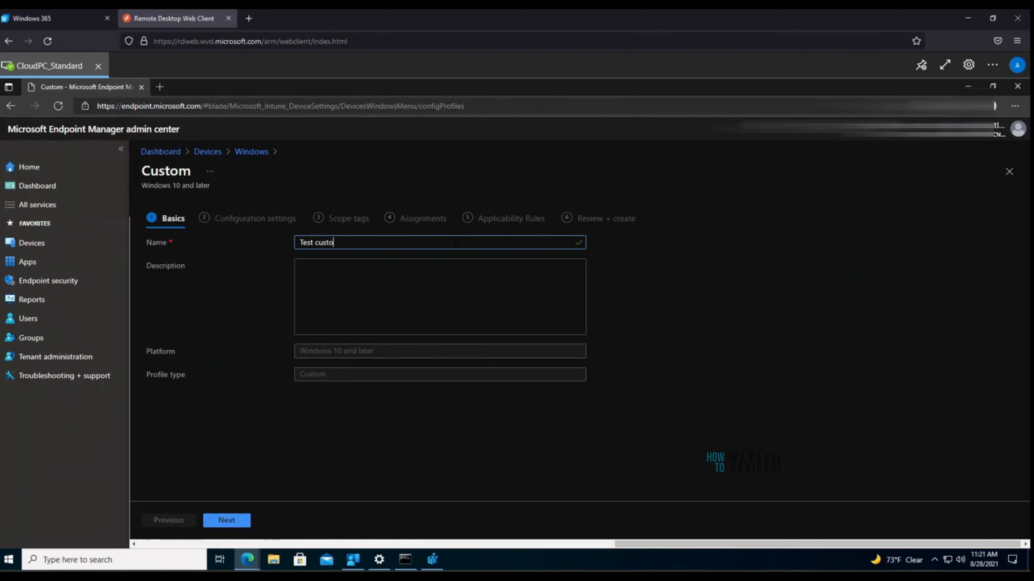
text(m)
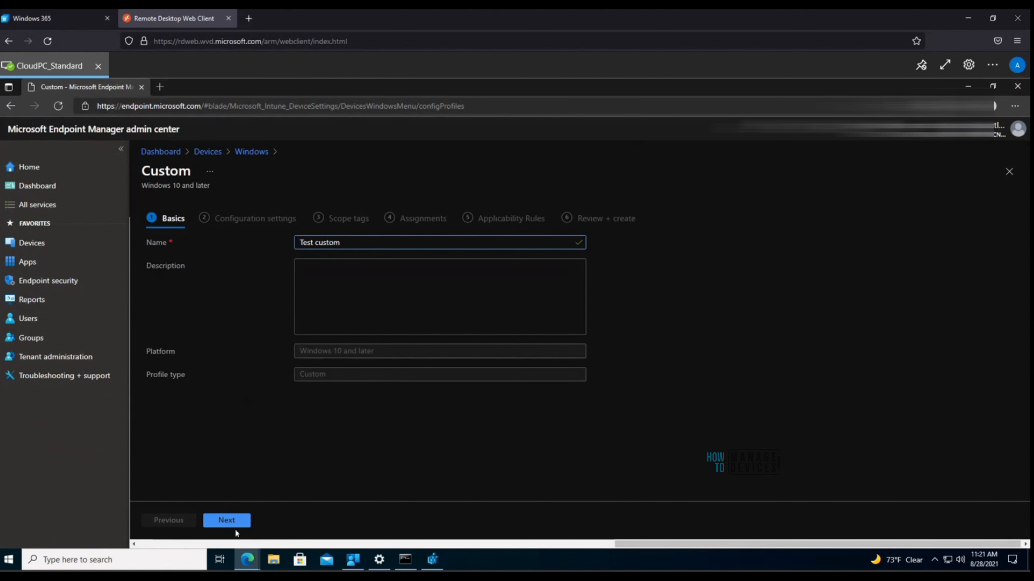
click(226, 522)
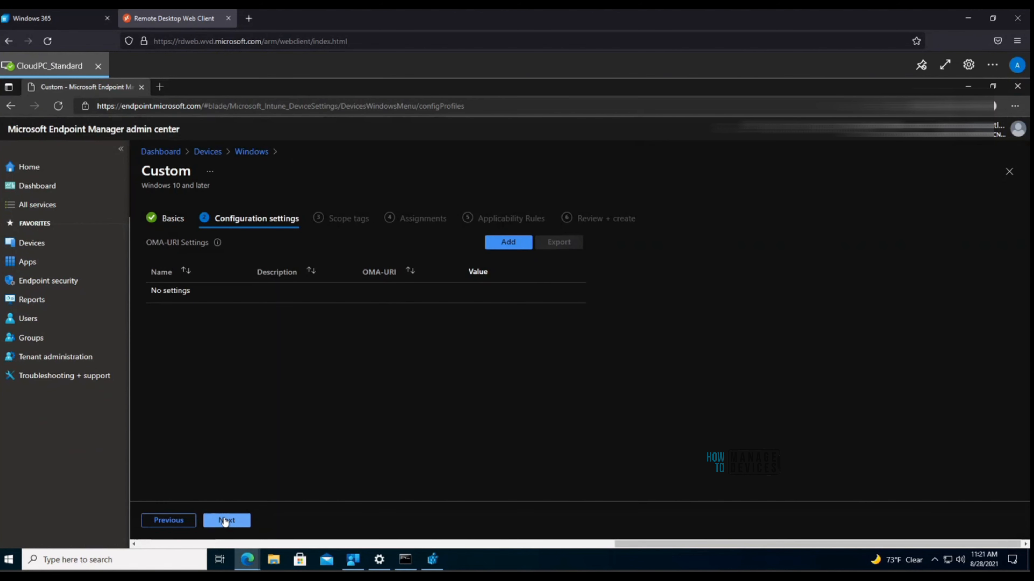
Step: Try OMA-URI data types String and String (XML file), then close the row and profile unsaved
click(512, 243)
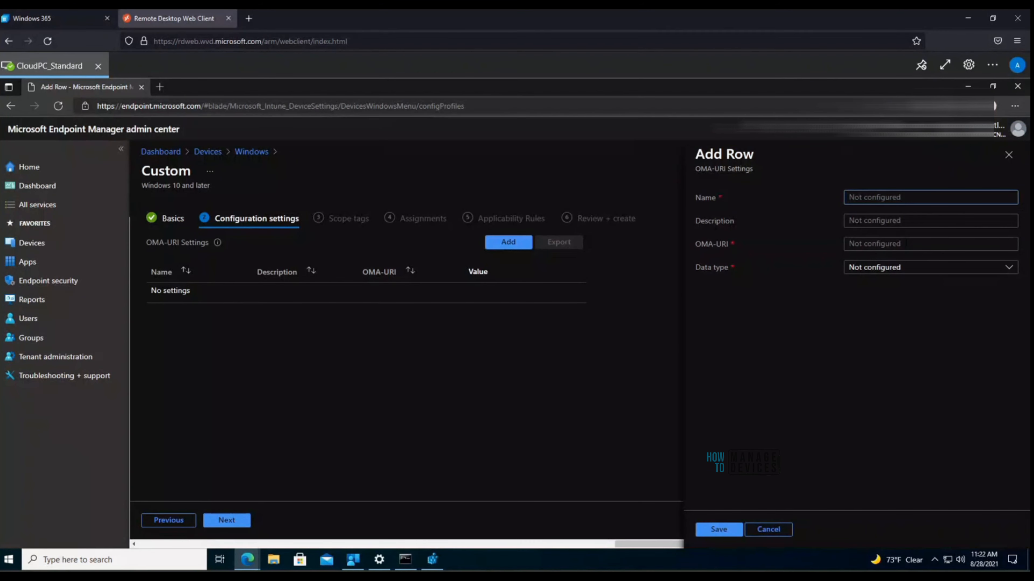
click(906, 244)
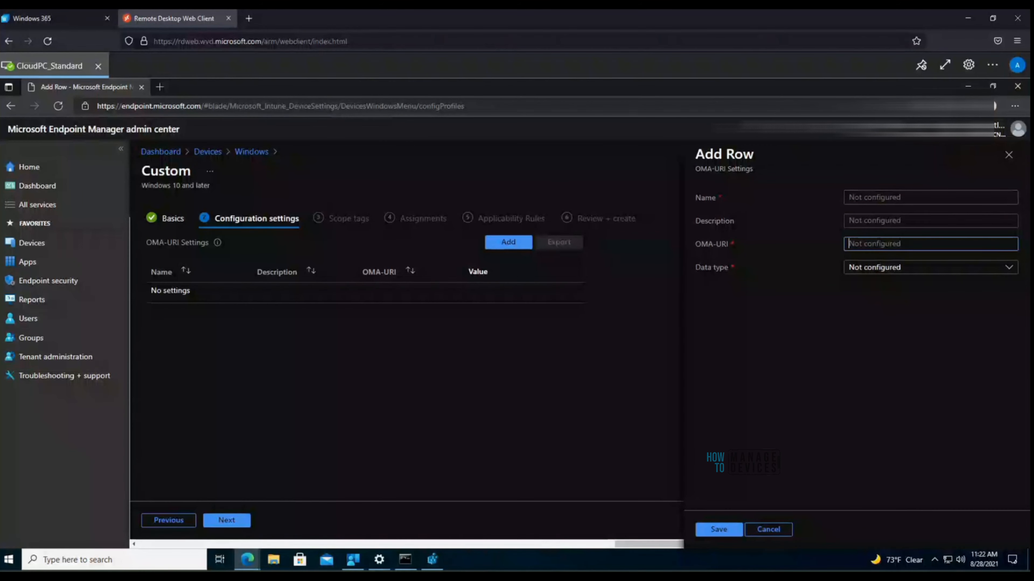
click(925, 272)
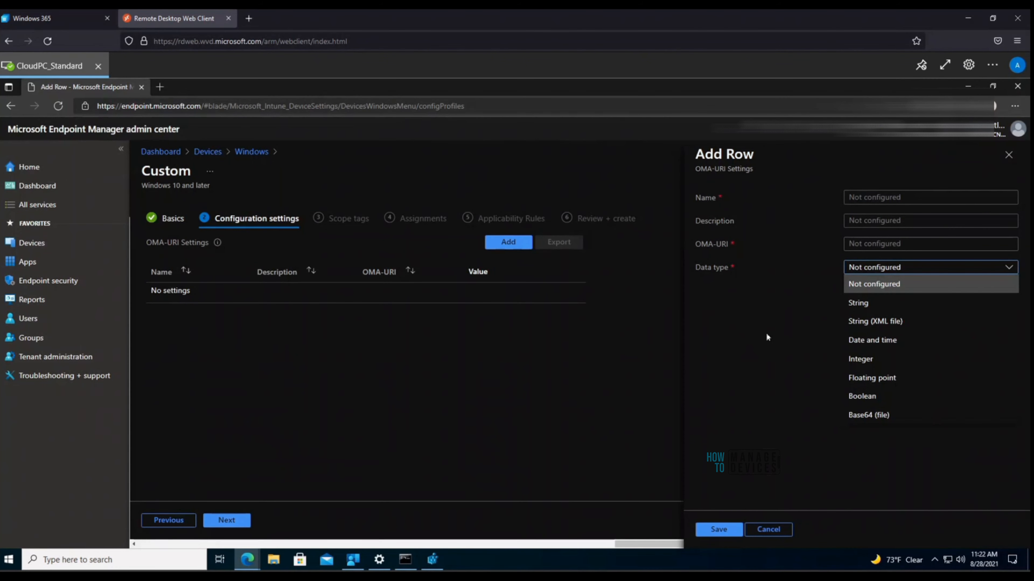
click(877, 310)
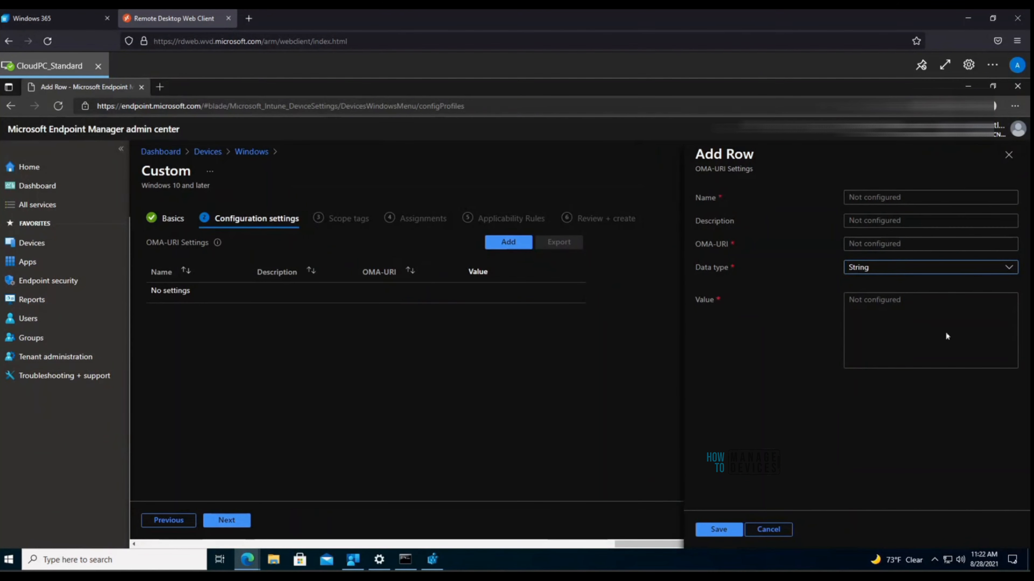
click(964, 272)
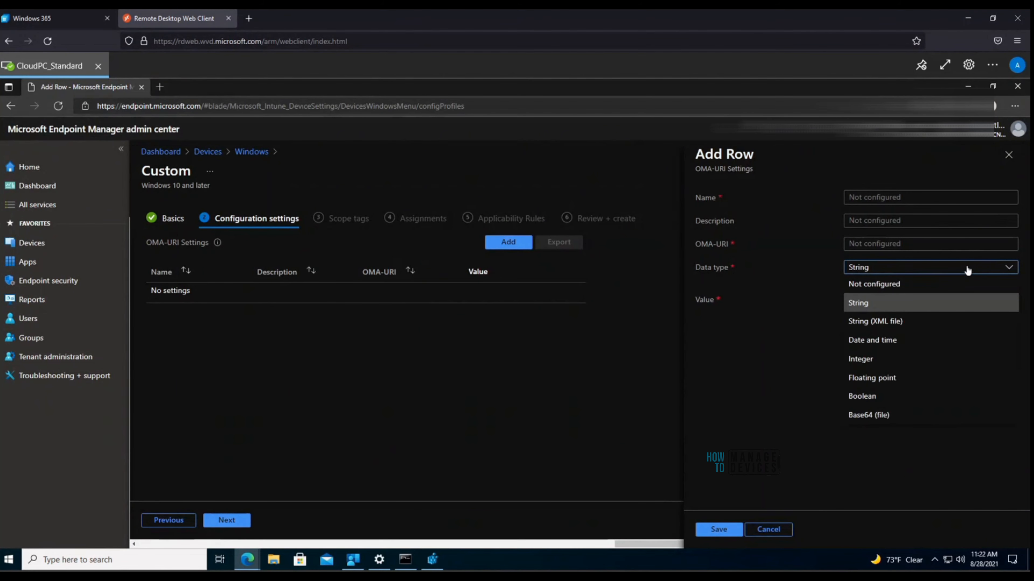
click(912, 324)
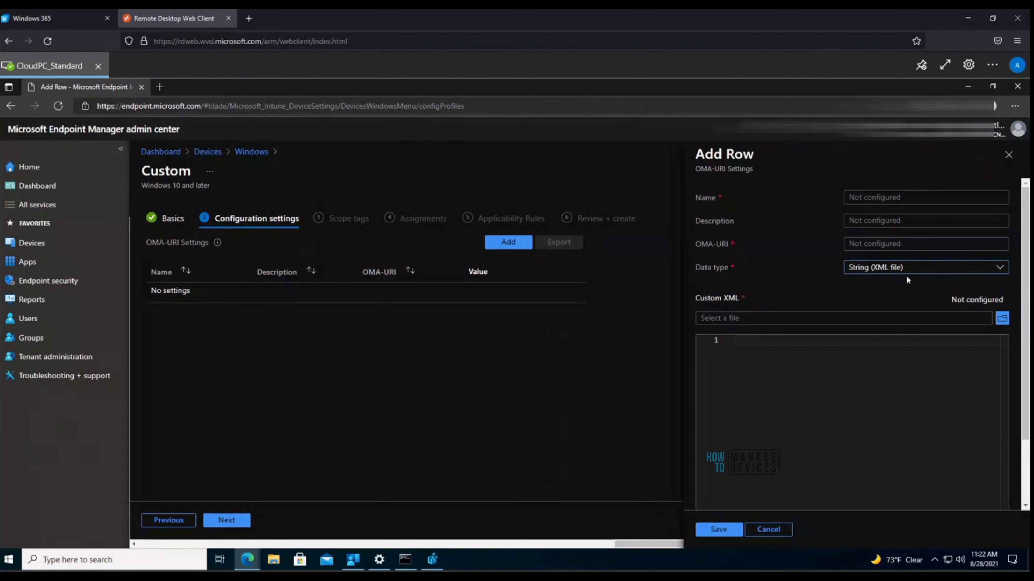
click(1008, 157)
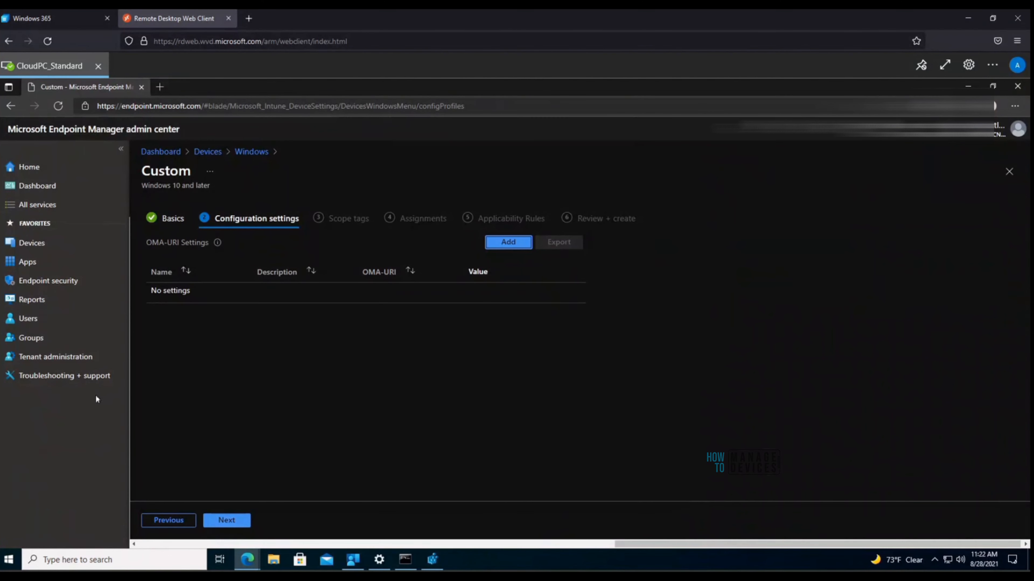
click(1008, 173)
Step: Confirm discarding the Custom profile edits and open the Disable ESP profile
click(557, 162)
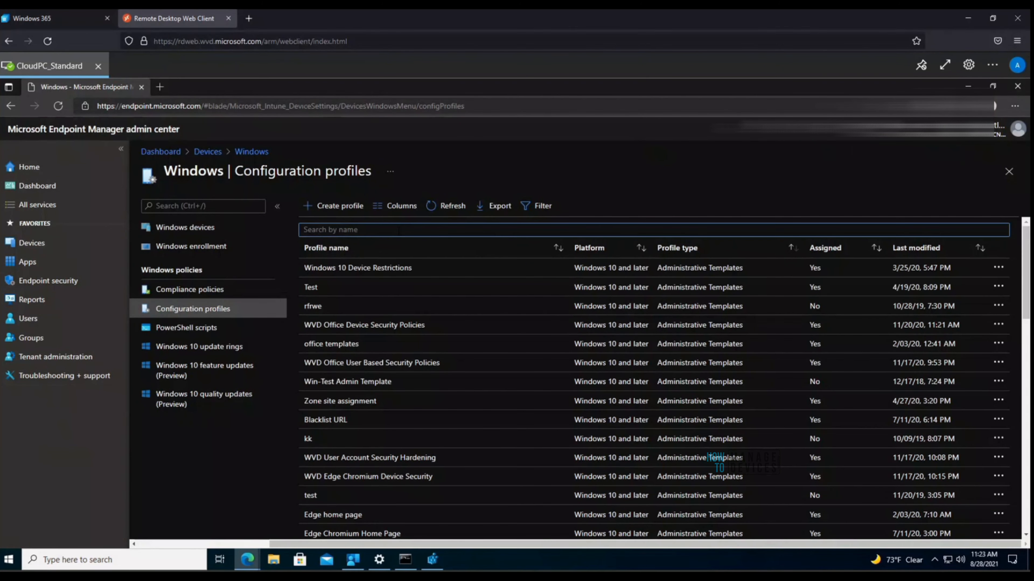
scroll(692, 407, down, 5)
scroll(691, 406, down, 5)
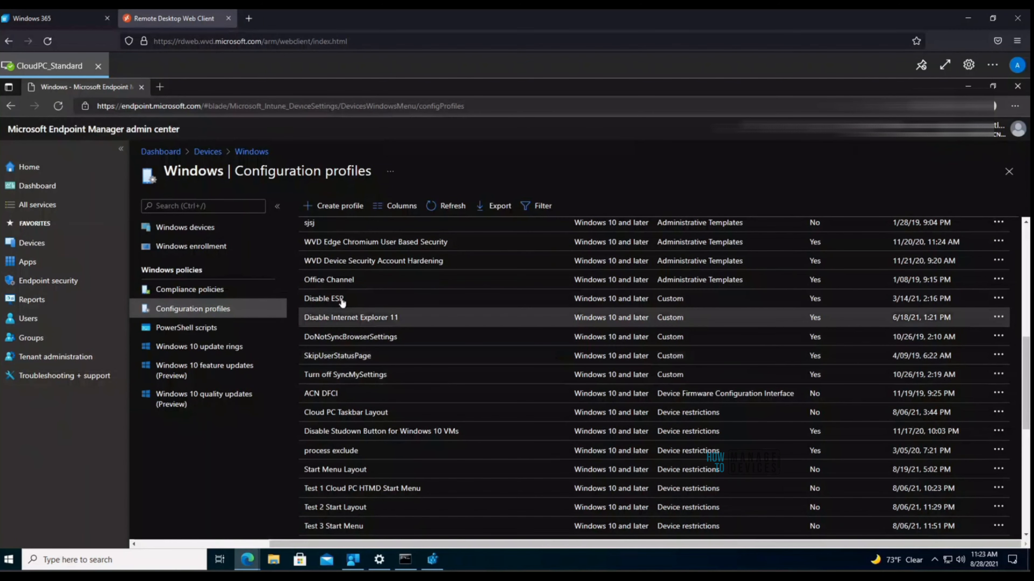
click(339, 299)
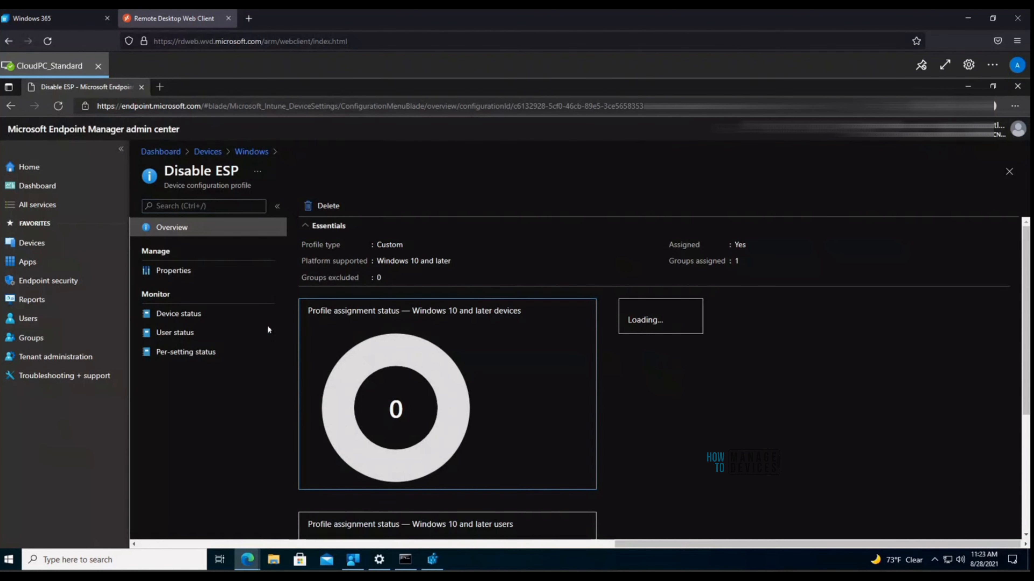
Step: Review Disable ESP's properties, overview, device, user and per-setting status, then return to Windows profiles
click(167, 270)
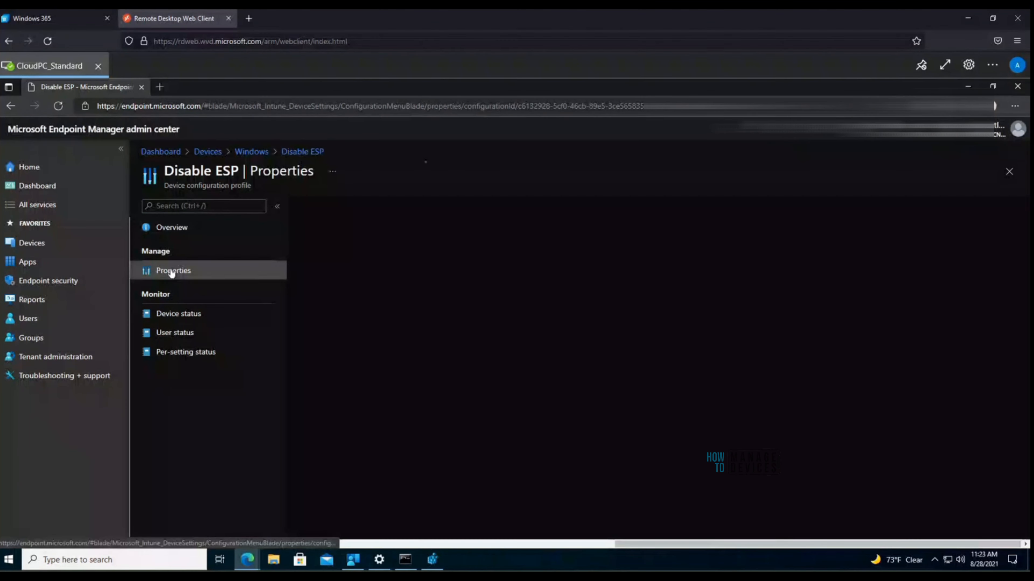
click(175, 231)
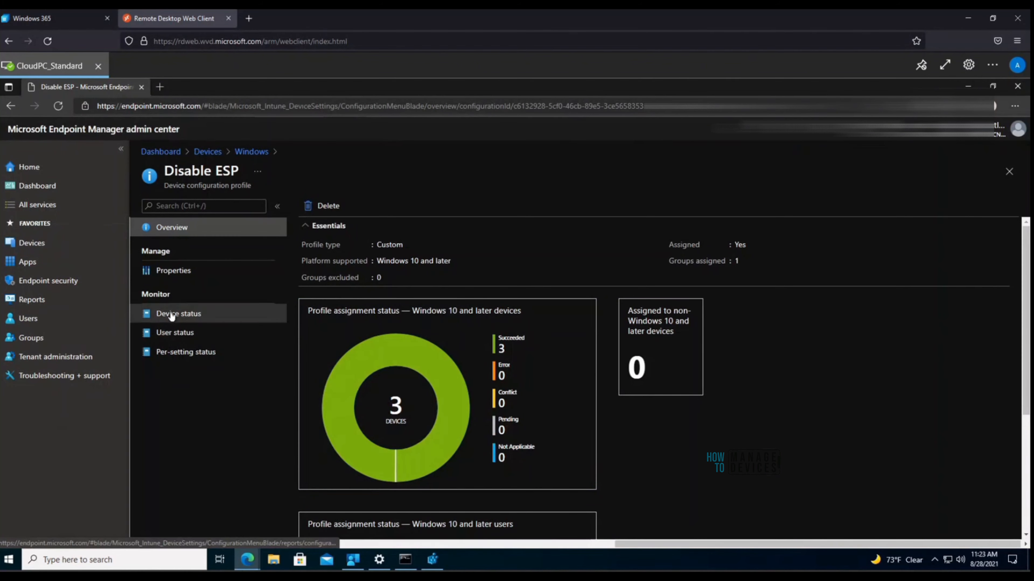
click(177, 318)
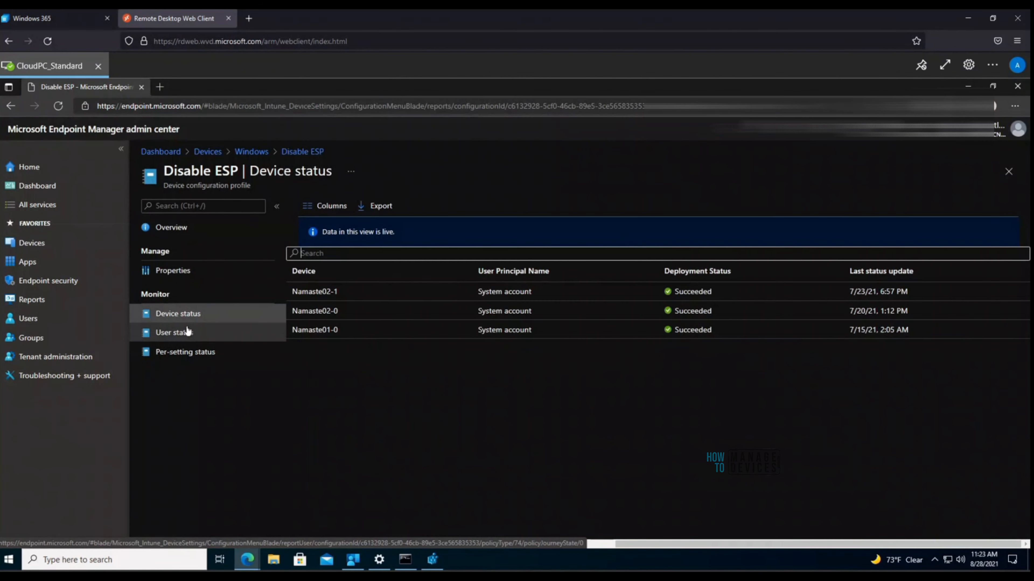
click(186, 337)
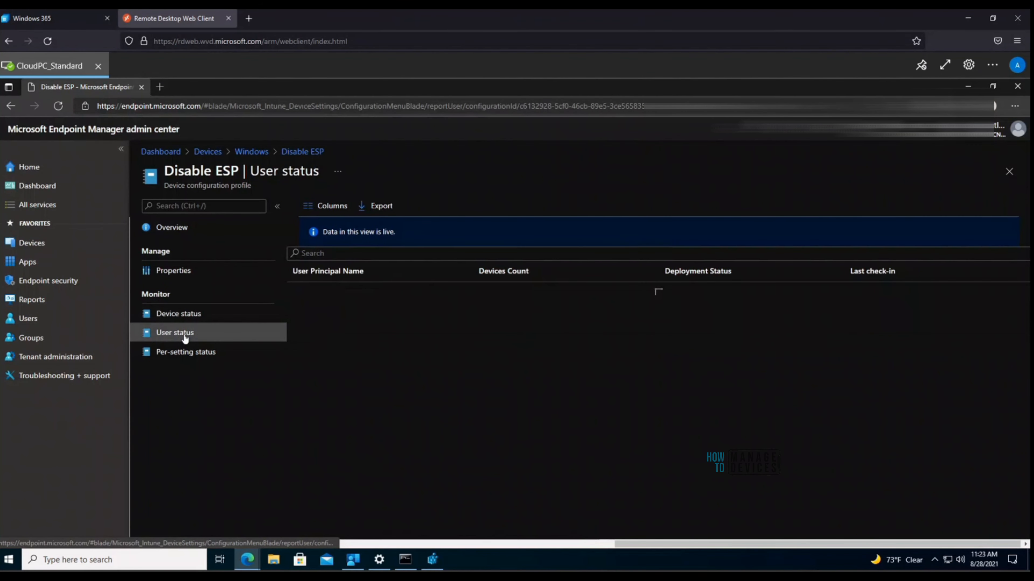
click(190, 316)
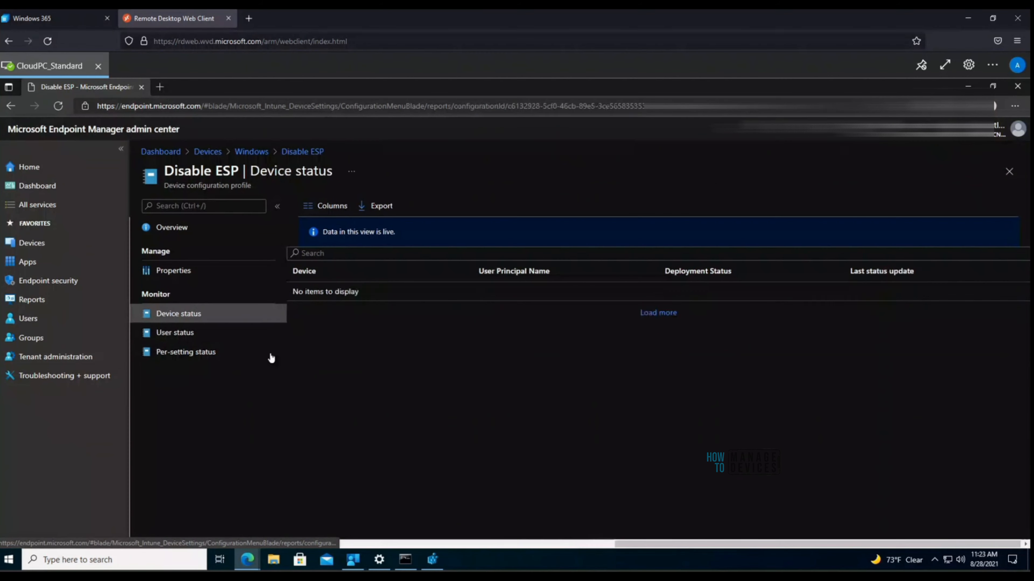
click(202, 353)
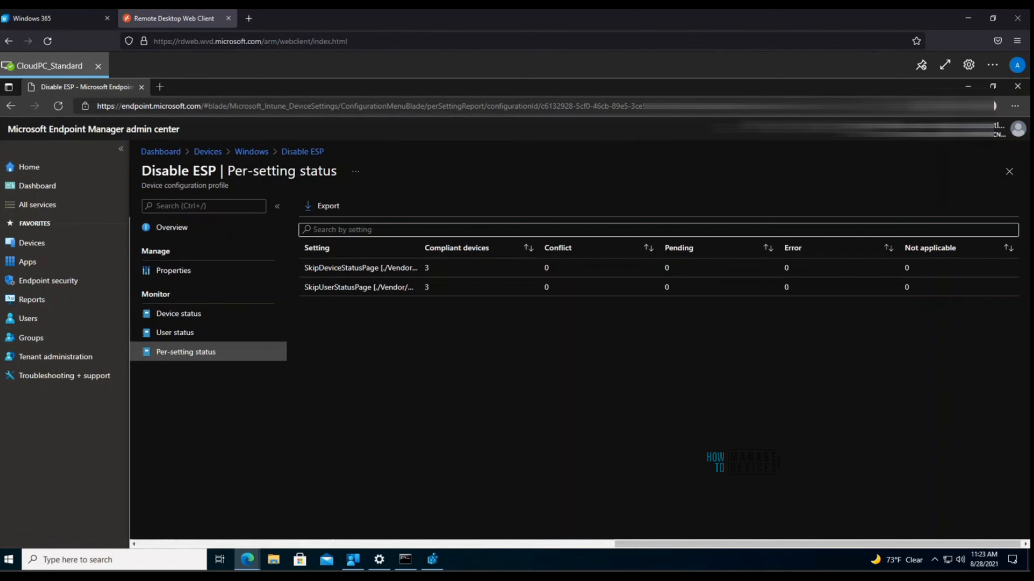
click(251, 152)
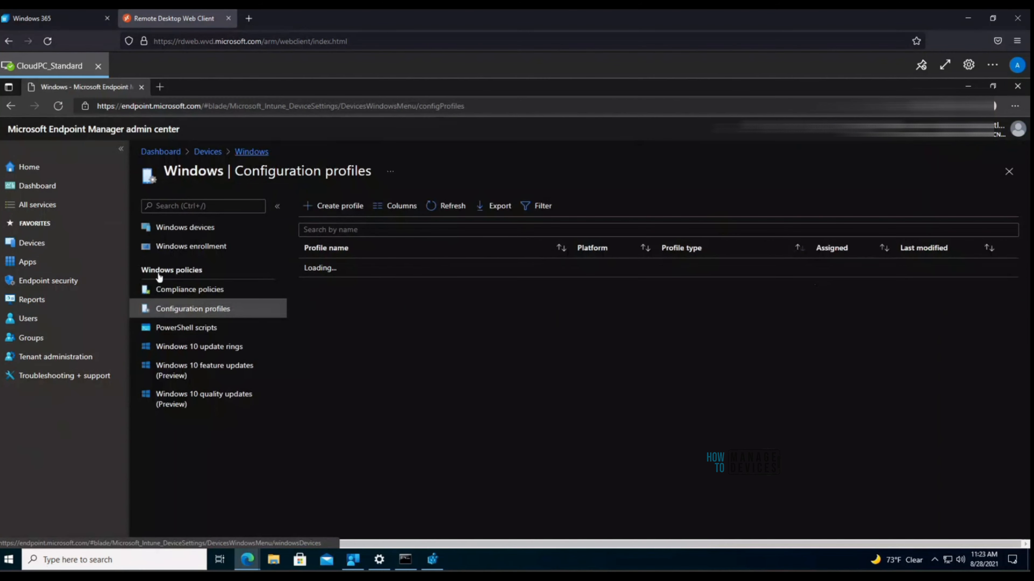
Step: Go to the Endpoint security overview with its baselines, policies and remediation sections
click(66, 281)
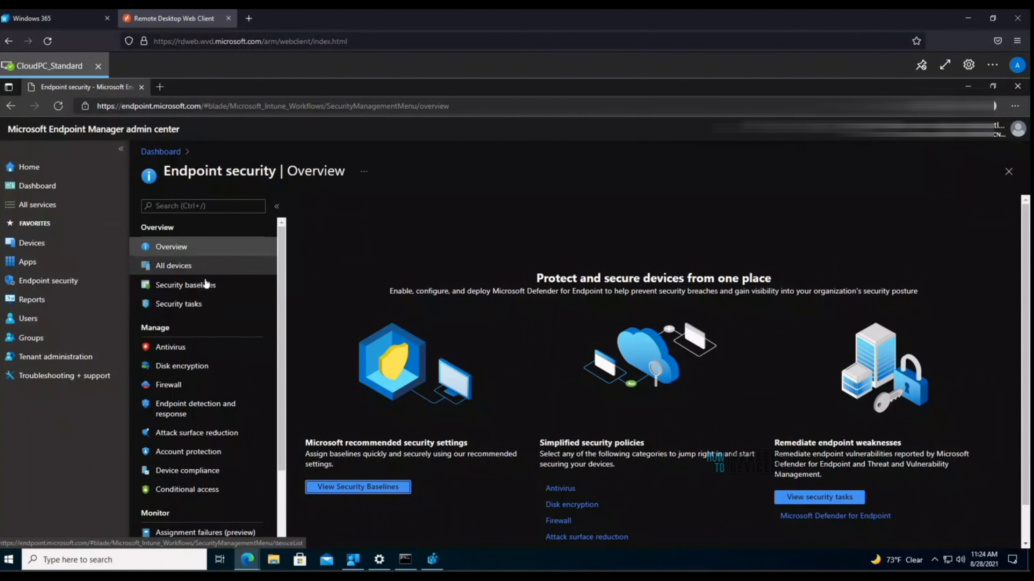
Step: Open Security baselines and select Windows 365 Security Baseline (Preview) to list its profiles
click(193, 287)
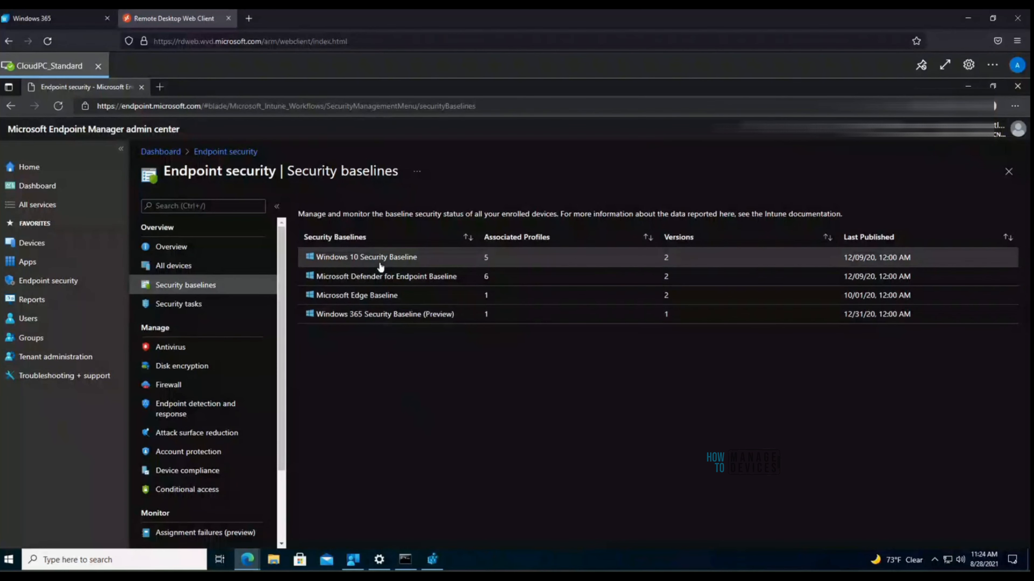
click(391, 315)
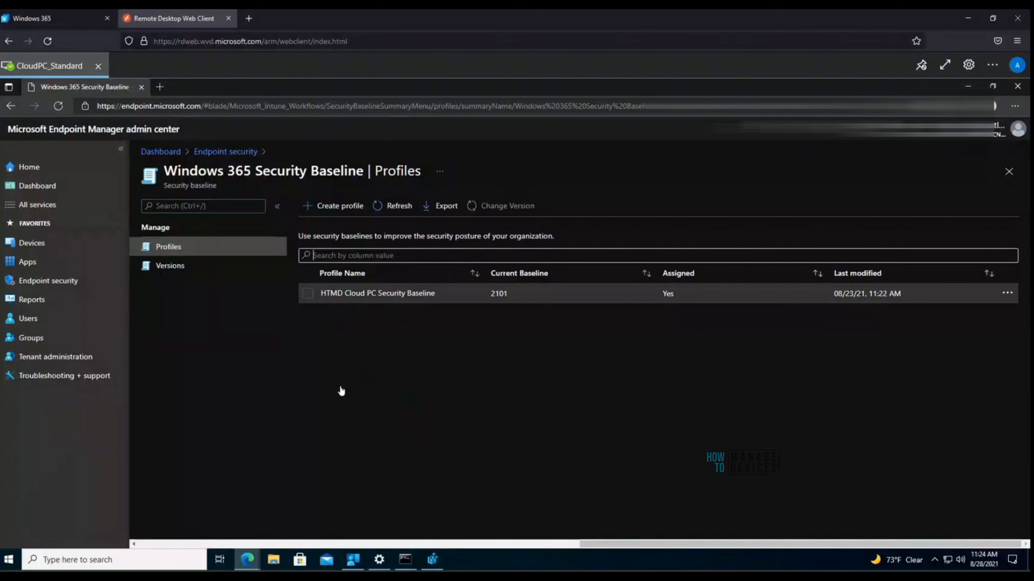
Step: Create a new baseline profile named 'Secutiy W365' and continue to Configuration settings
click(335, 205)
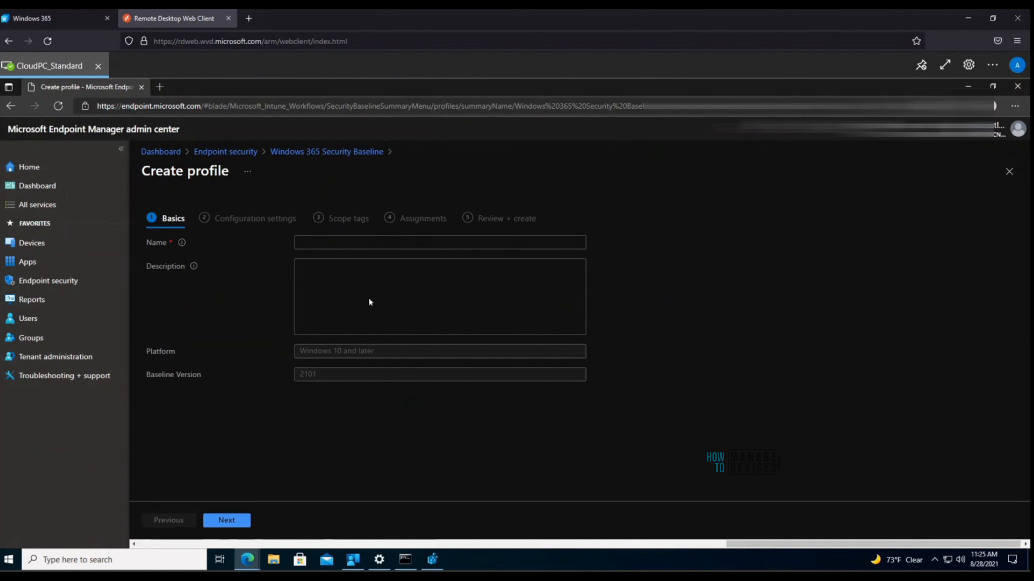
click(357, 243)
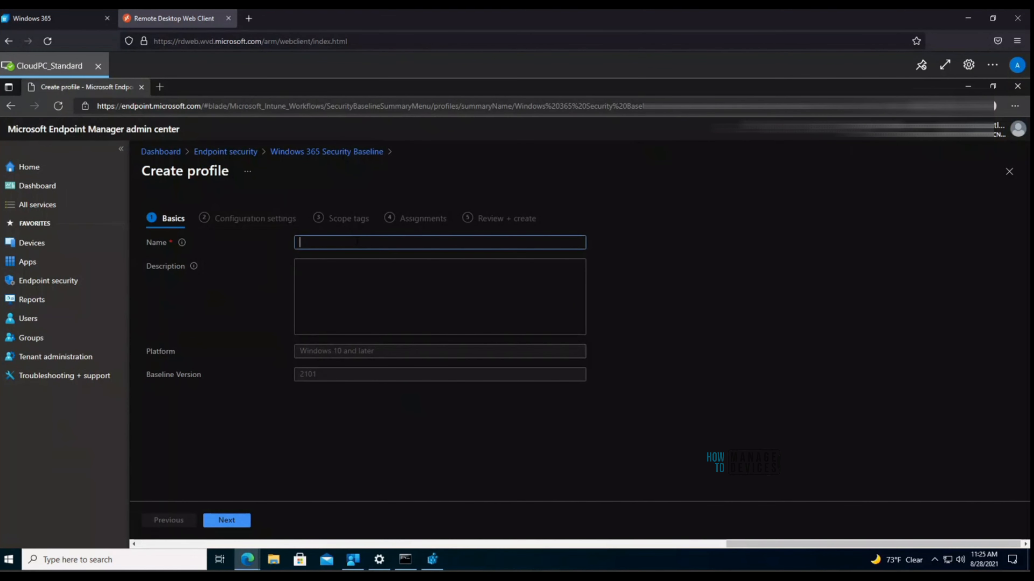
text(Secu)
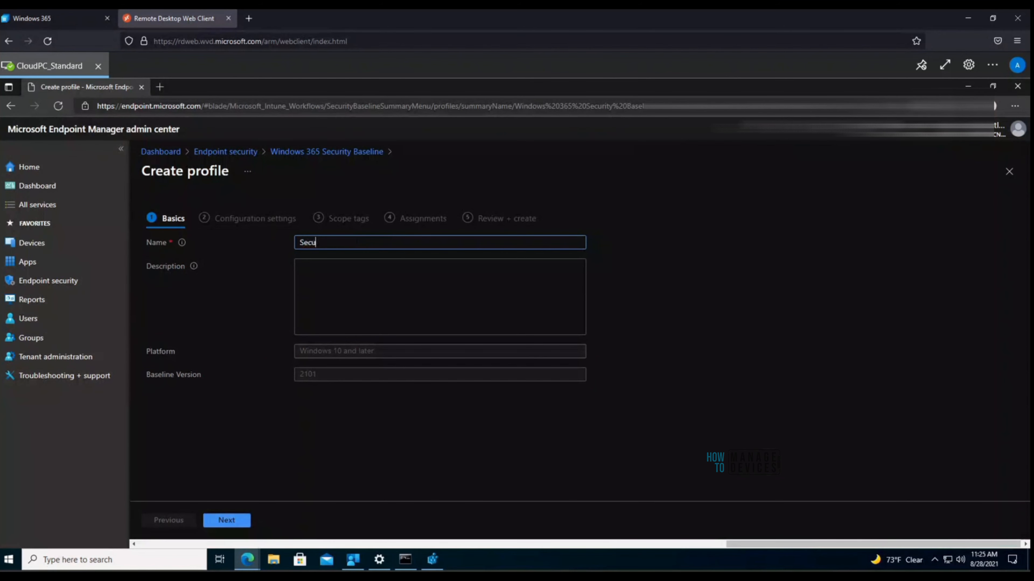
text(tiy W365)
click(227, 521)
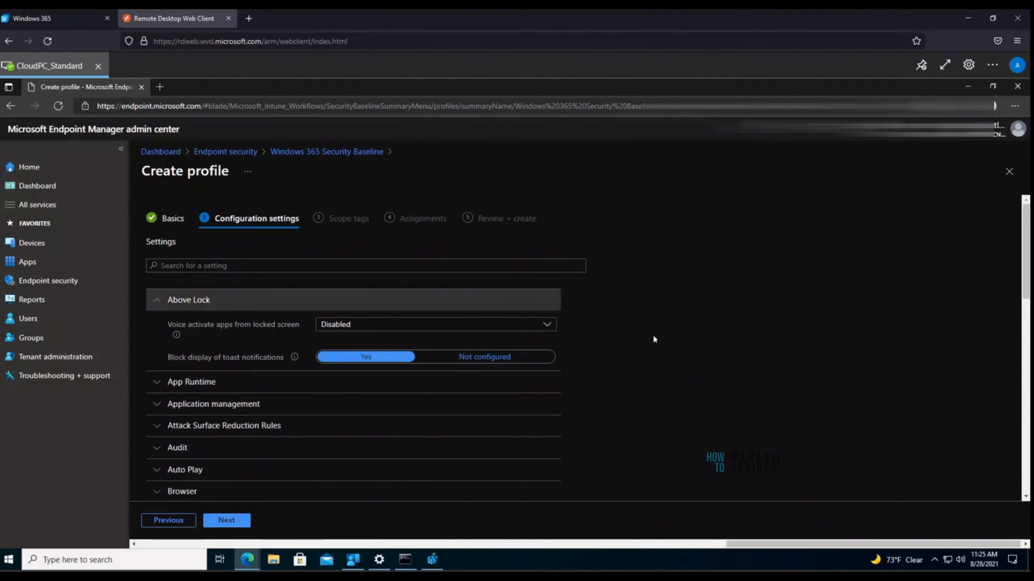
Step: Review the App Runtime settings, keep the Microsoft accounts option Enabled, and advance to Scope tags
scroll(672, 350, down, 3)
scroll(617, 350, up, 3)
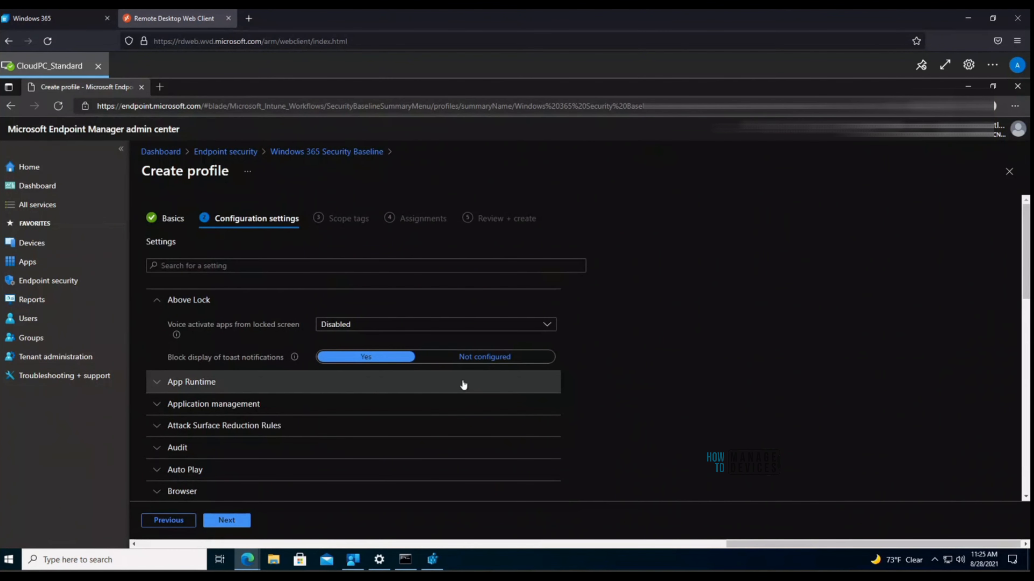
click(230, 384)
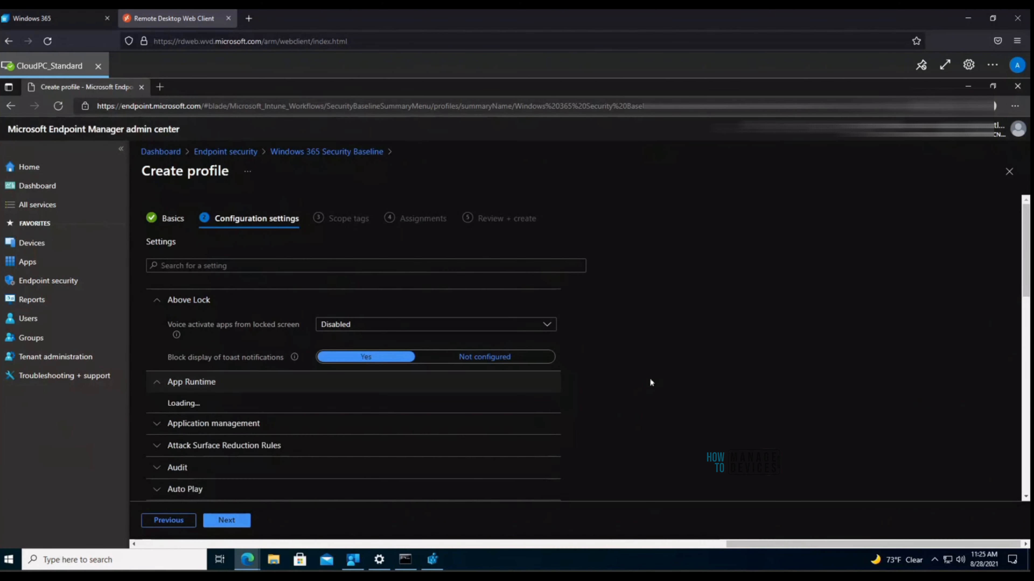
scroll(677, 378, down, 1)
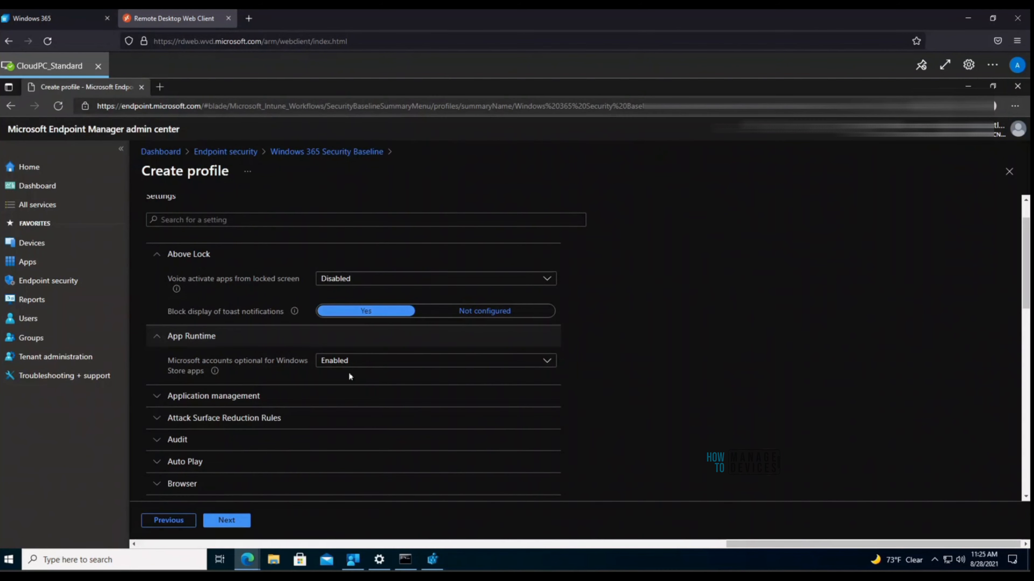
click(366, 364)
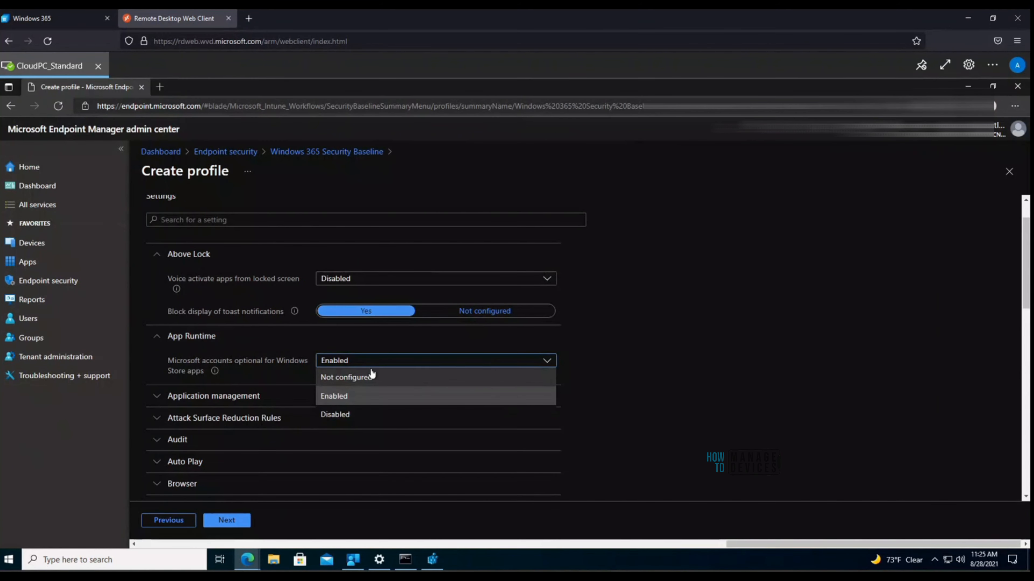
click(468, 396)
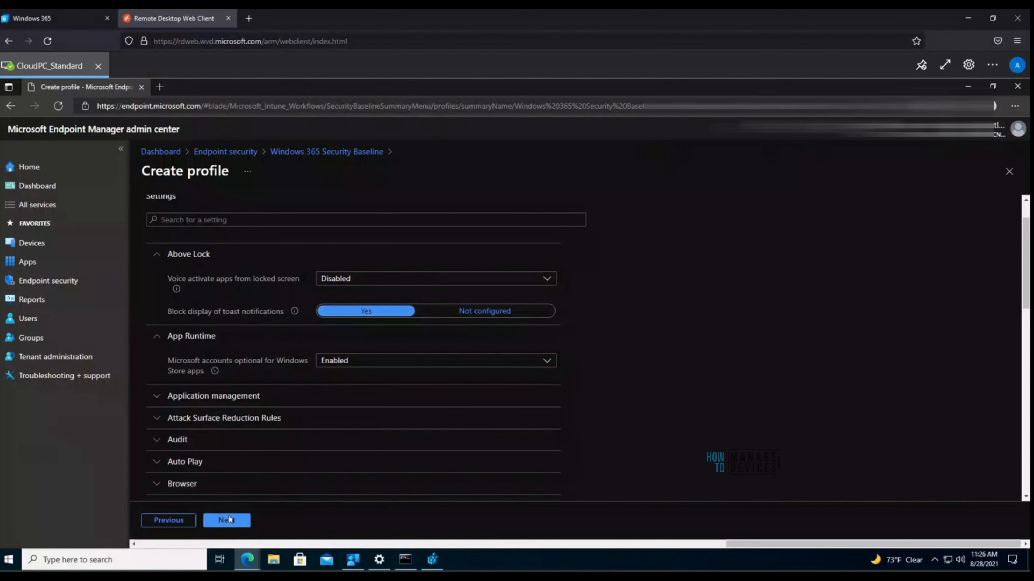
scroll(756, 338, down, 10)
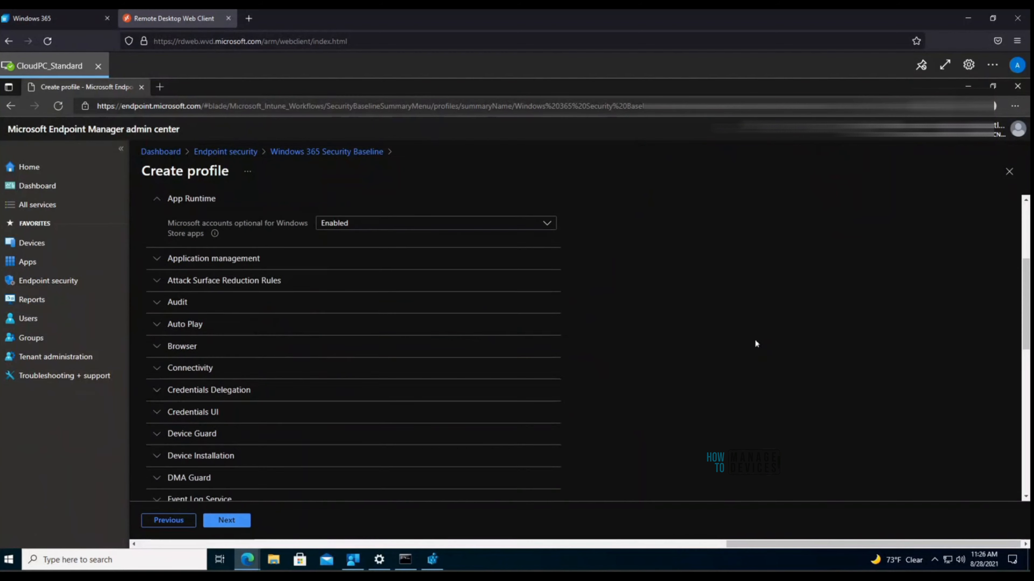
scroll(650, 370, down, 5)
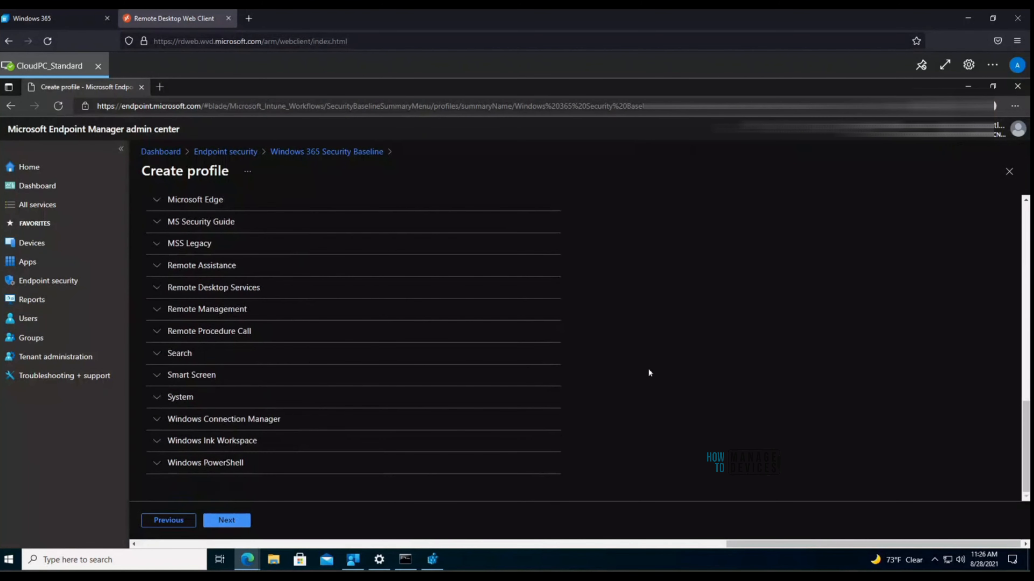
click(224, 525)
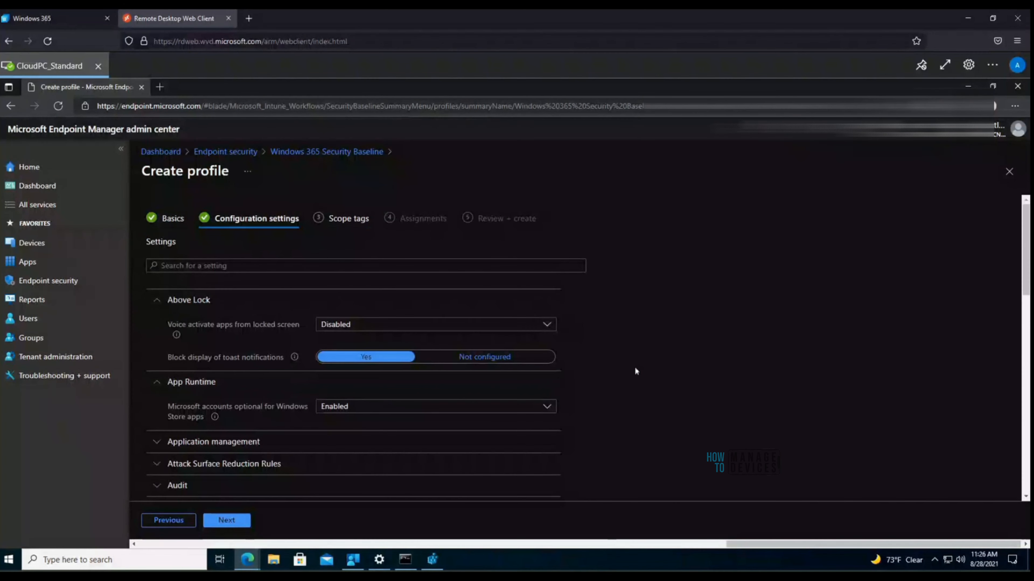
Step: Leave the Default scope tag on the profile and continue to Assignments
scroll(634, 367, down, 10)
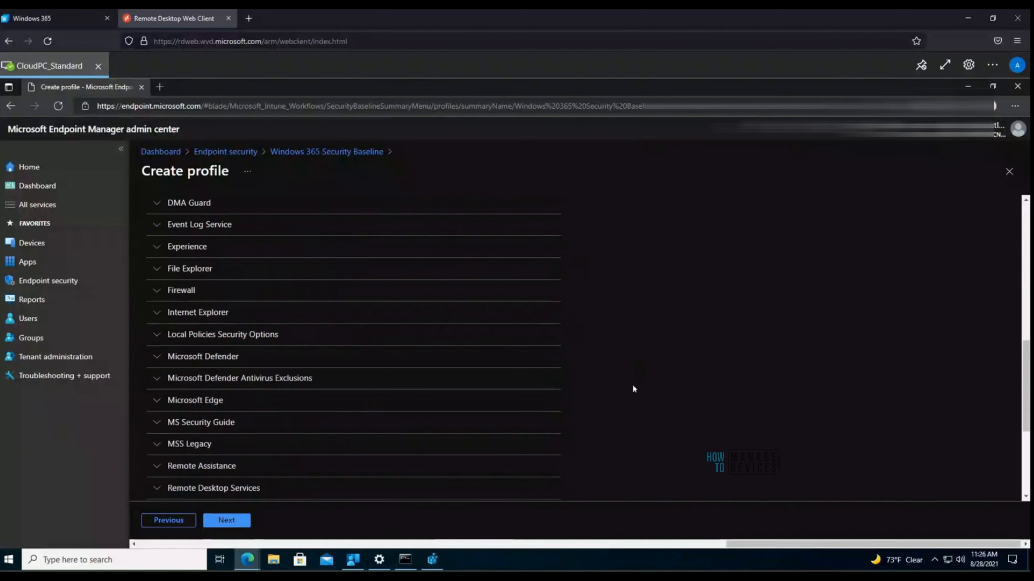
scroll(632, 386, down, 5)
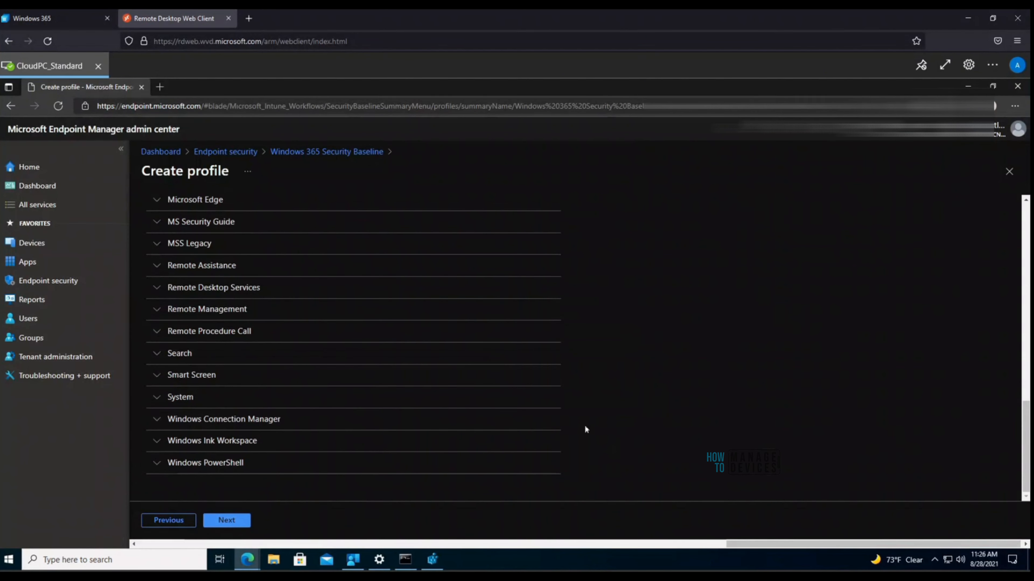
click(241, 522)
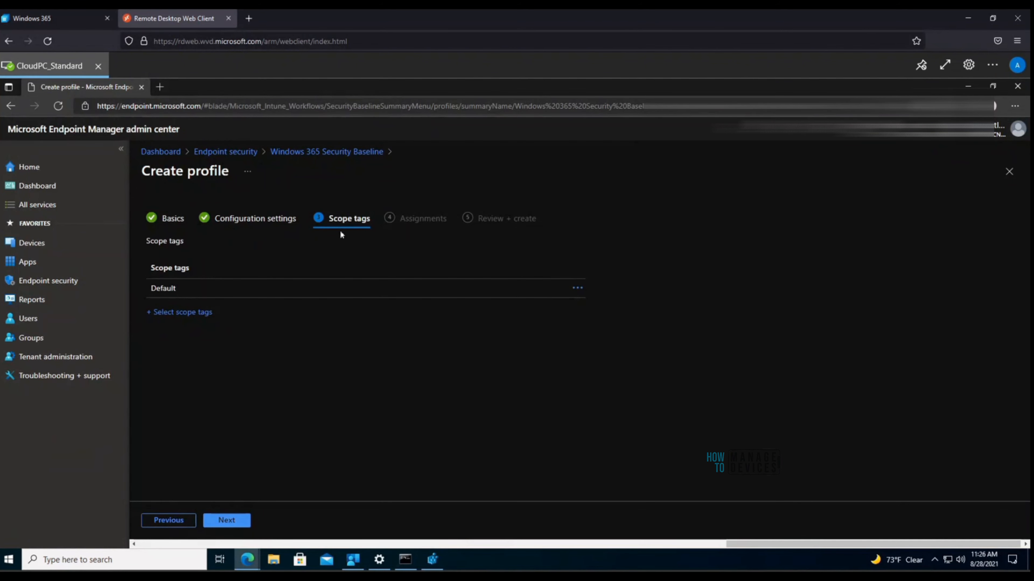
click(319, 282)
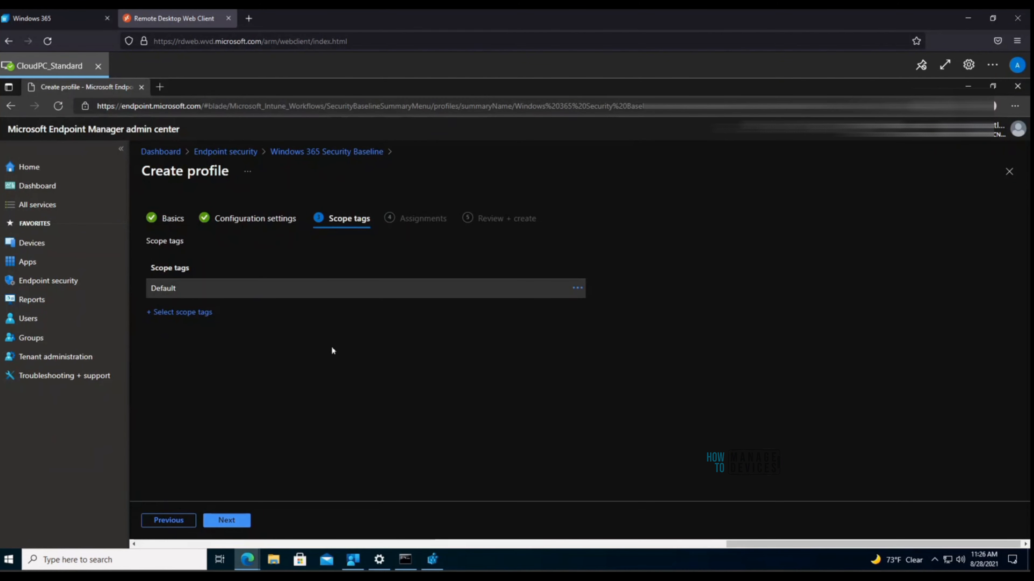
click(236, 522)
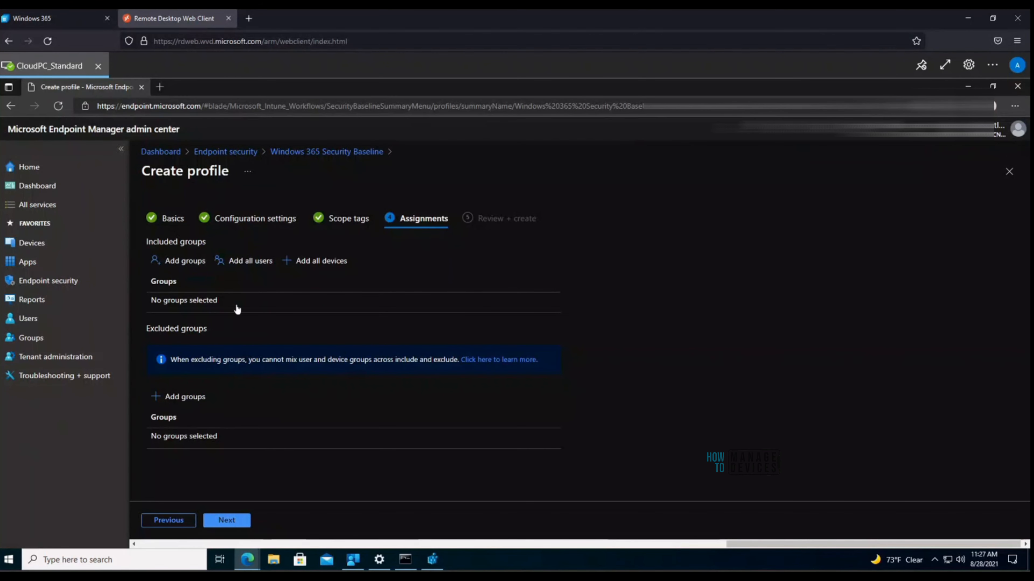
Step: Skip group assignments, review the summary and create the Secutiy W365 profile
click(238, 520)
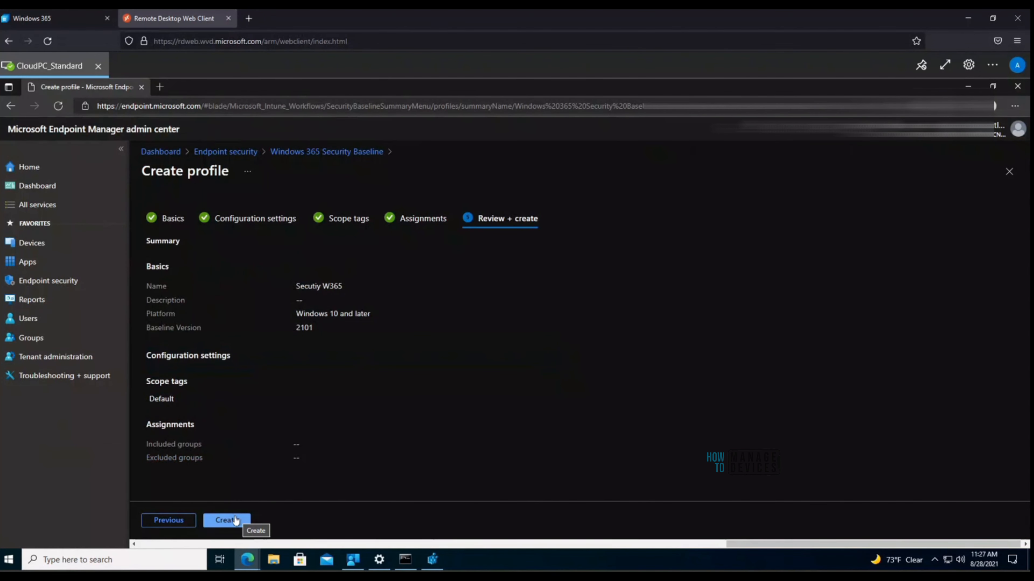
click(235, 521)
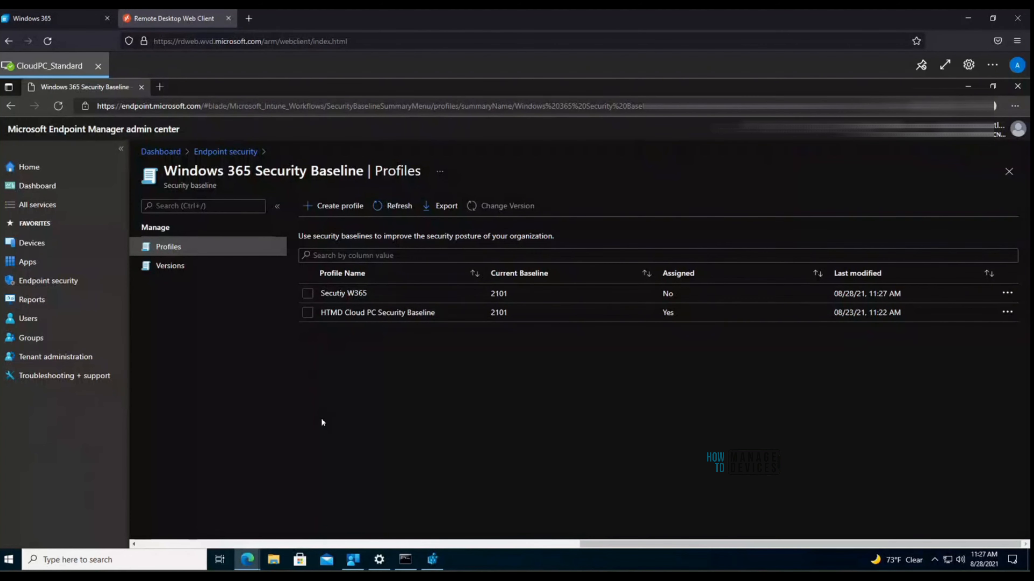
Step: Open the Properties of the HTMD Cloud PC Security Baseline profile, assigned to HTMD Cloud PCs
click(361, 315)
click(345, 315)
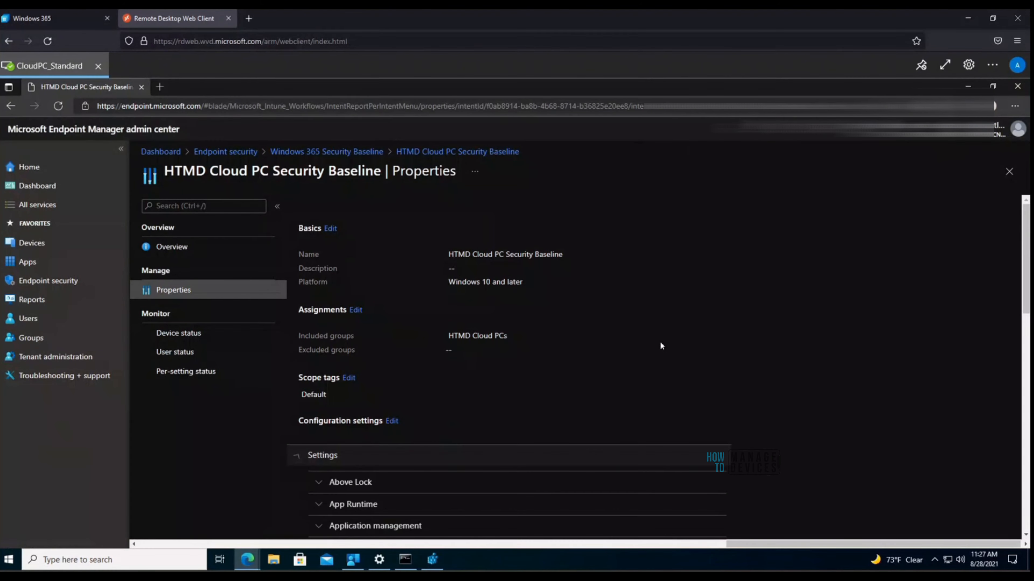
Step: View the baseline's Device status, showing three devices all Succeeded
scroll(659, 340, down, 5)
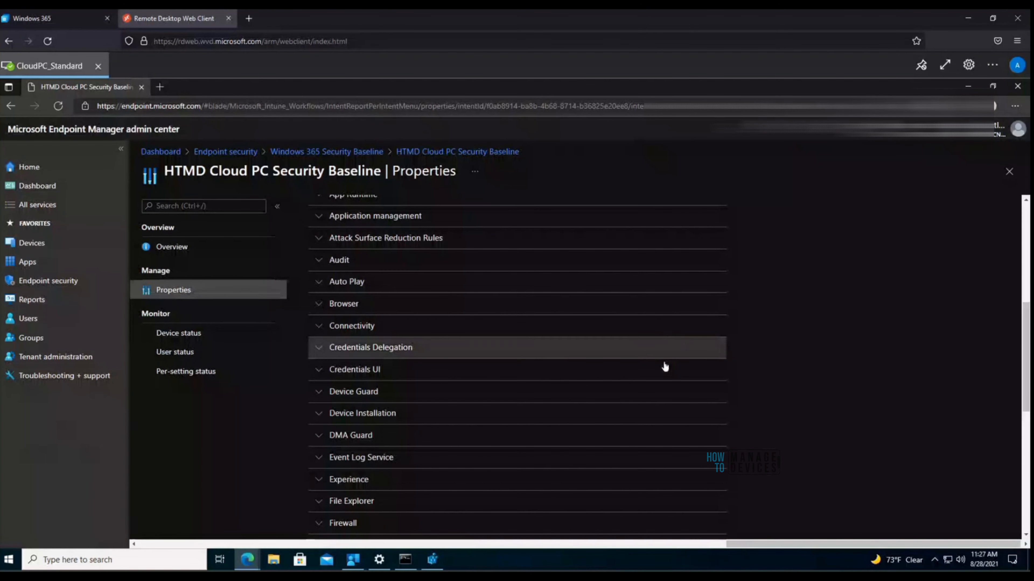
scroll(662, 364, down, 7)
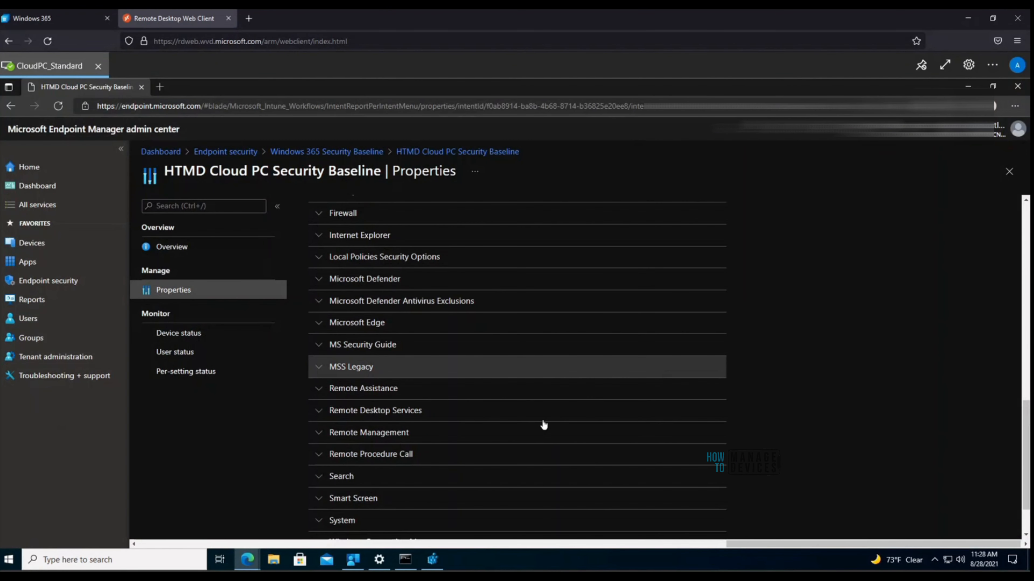
click(178, 335)
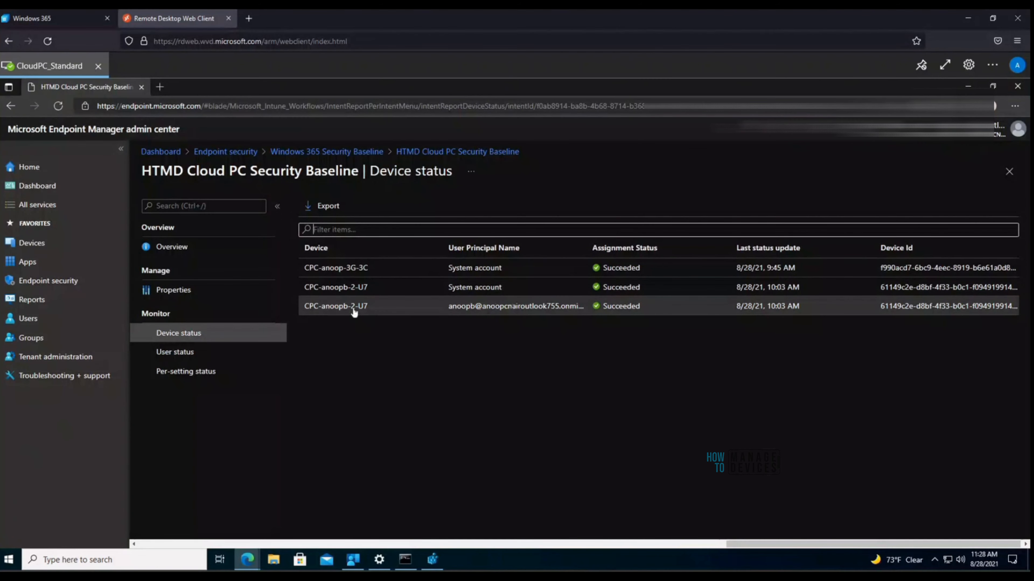
Step: Check the baseline's User status, then Per-setting status showing each setting succeeded on 2 devices
click(184, 352)
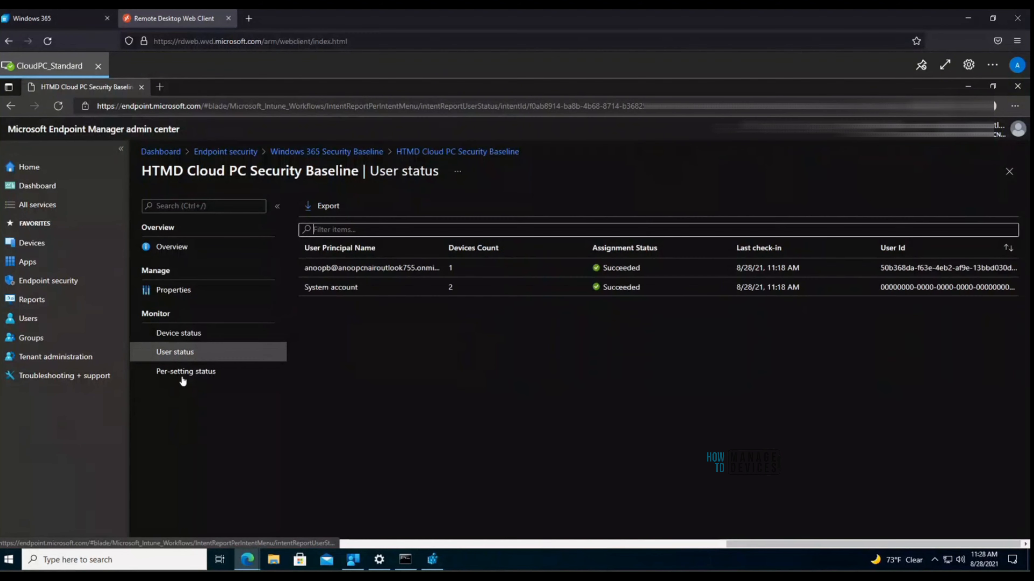
click(190, 379)
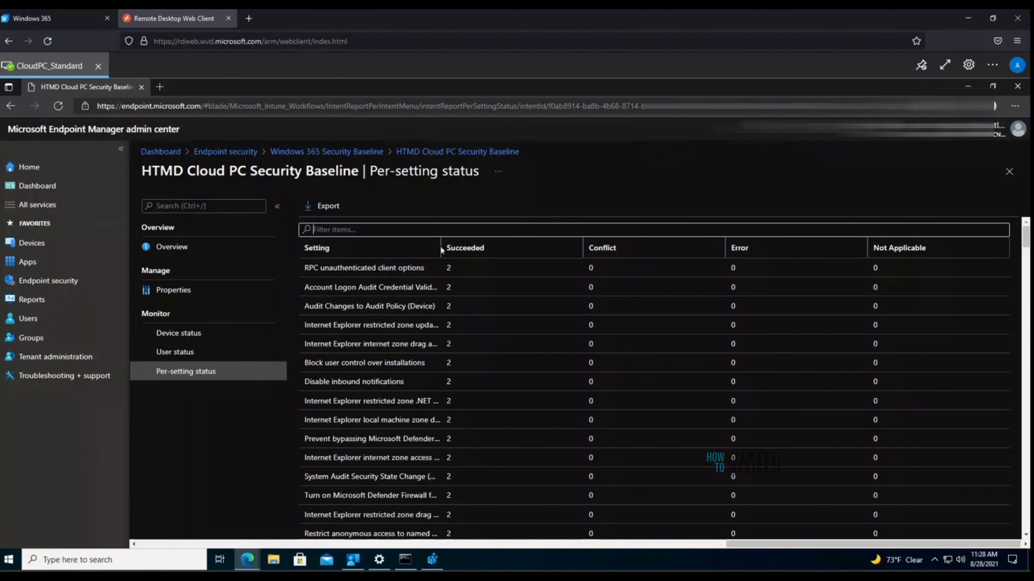
click(313, 230)
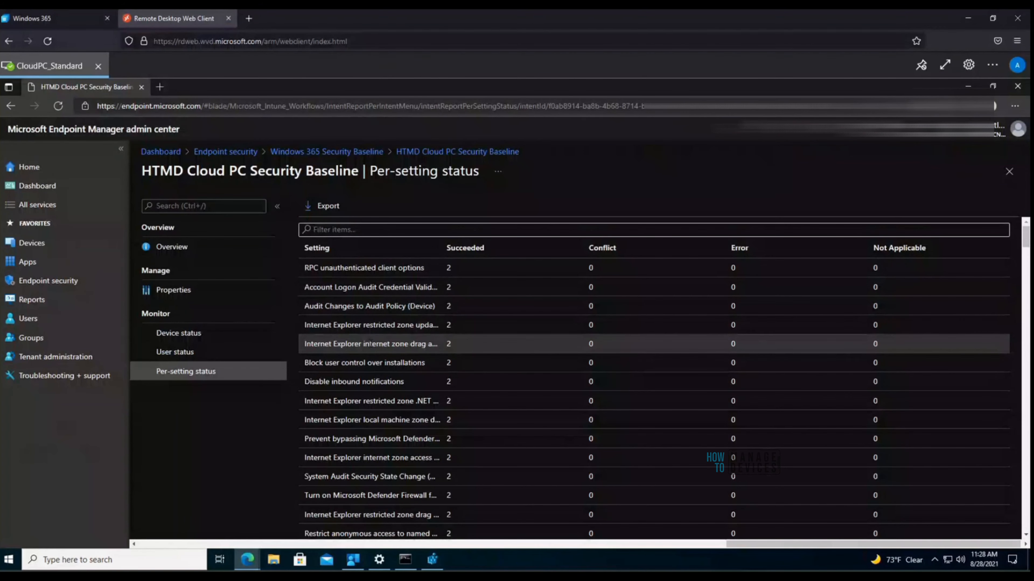
scroll(391, 375, down, 15)
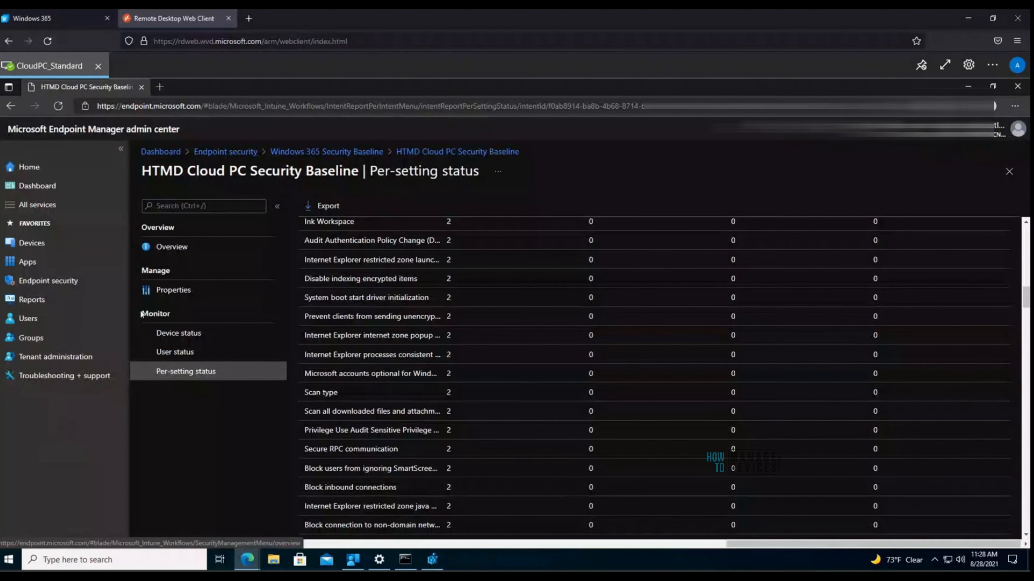
Step: Under Devices, open Windows 10 update rings and select the Windows 10 Monthly Patches ring
click(35, 246)
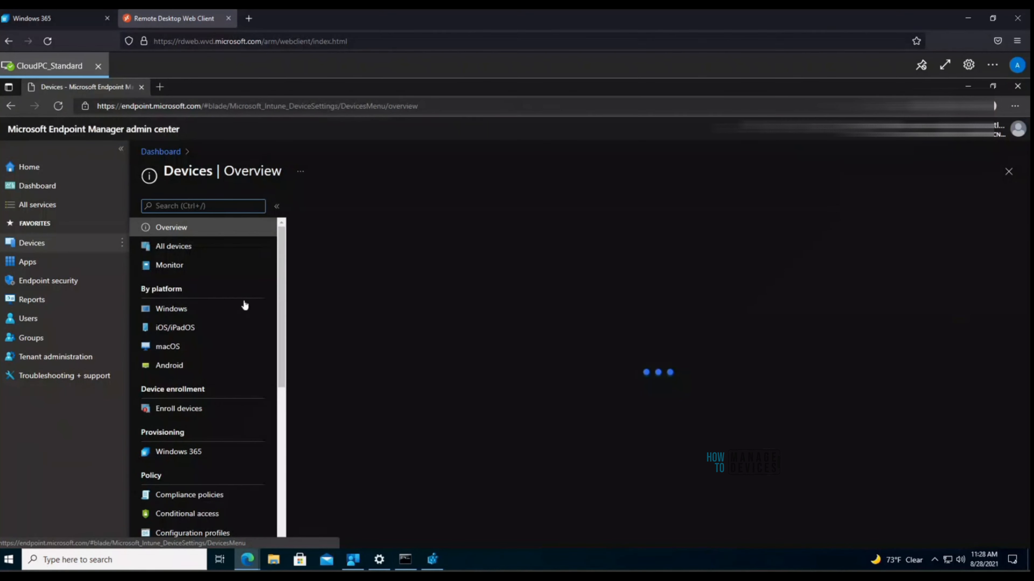
drag(280, 300, 278, 429)
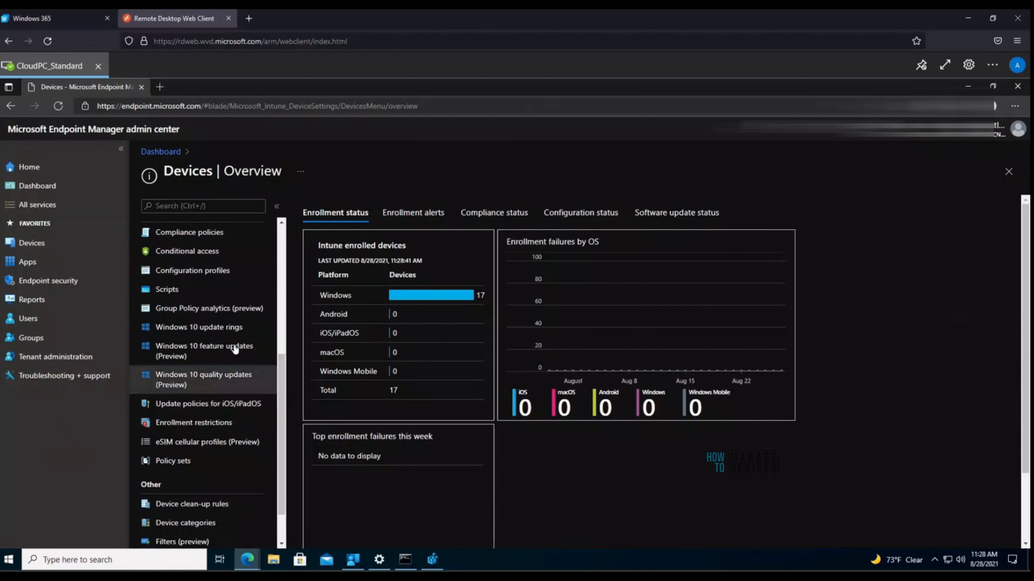
click(224, 333)
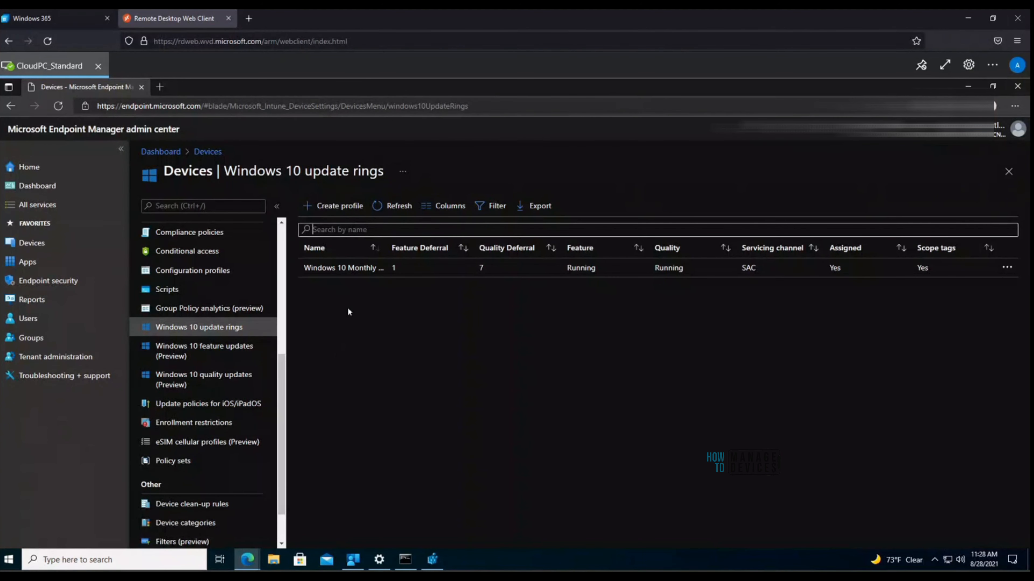
click(357, 267)
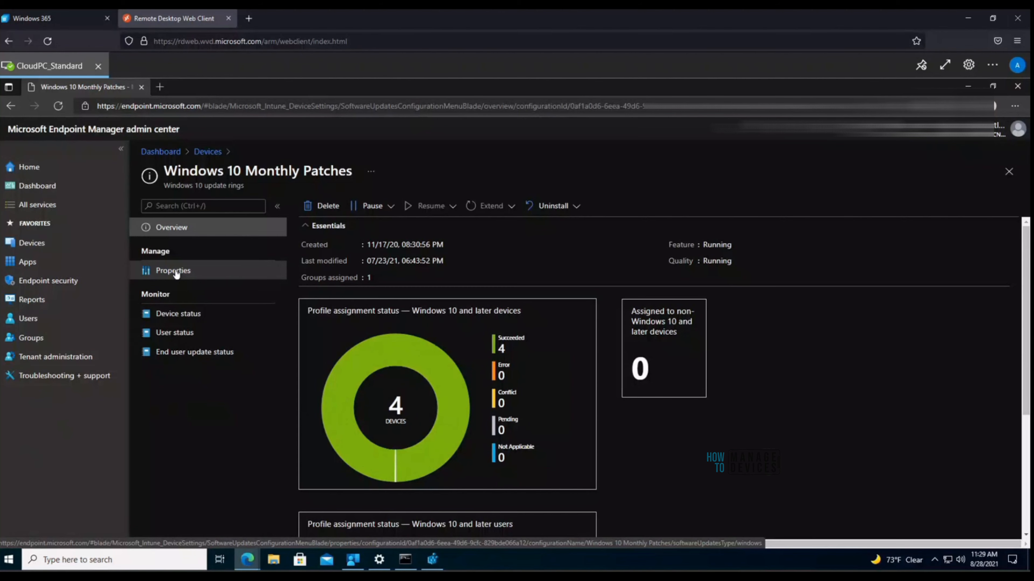
Step: Open the Windows 10 Monthly Patches properties and inspect its servicing channel choices without changing them
click(175, 271)
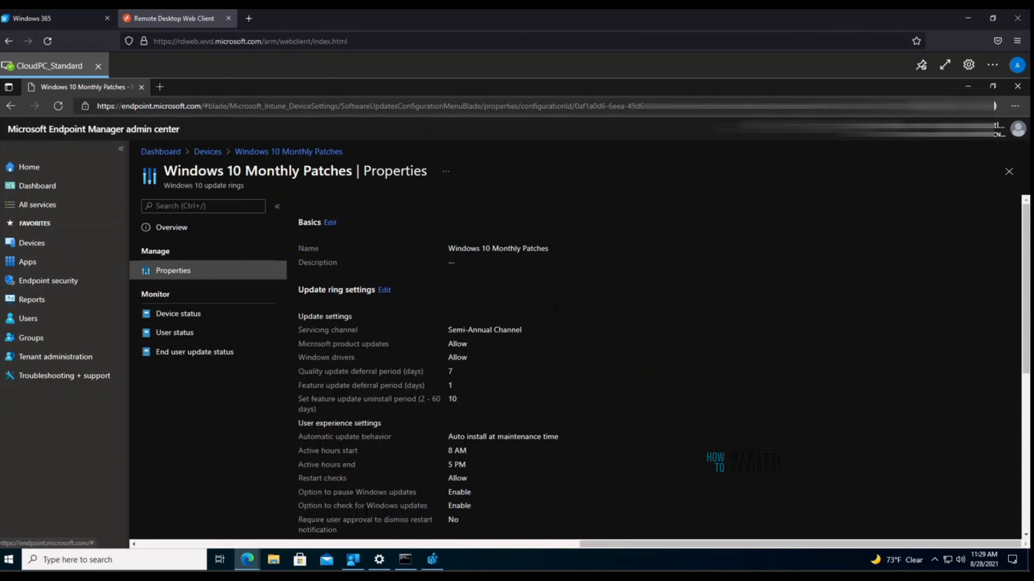
scroll(564, 300, down, 1)
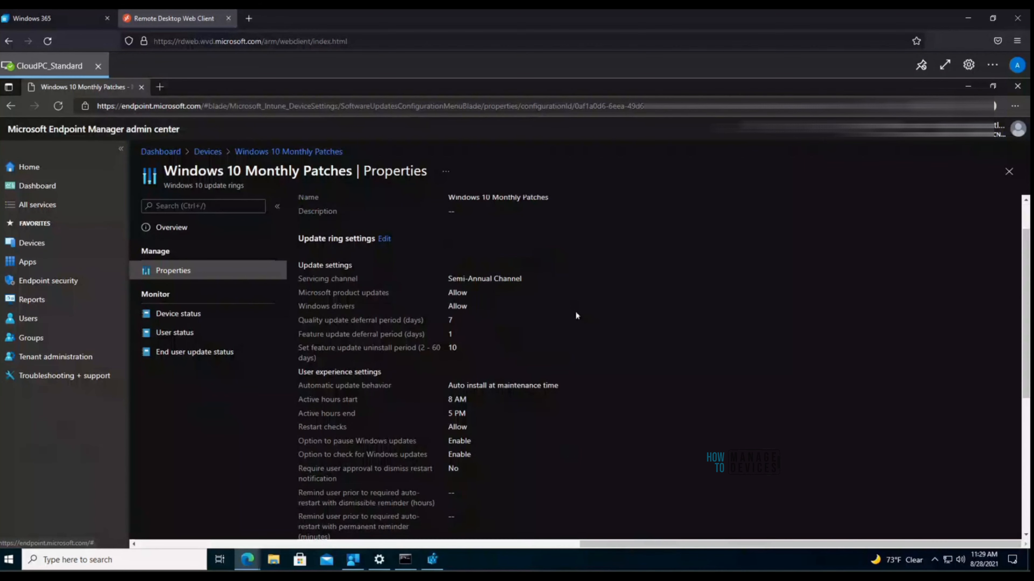
click(385, 239)
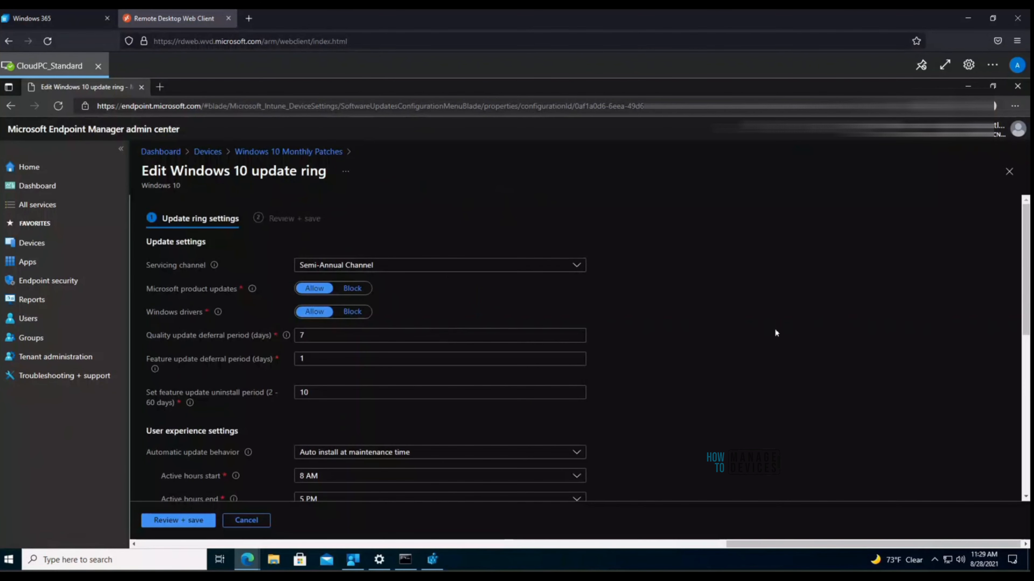
scroll(780, 333, down, 1)
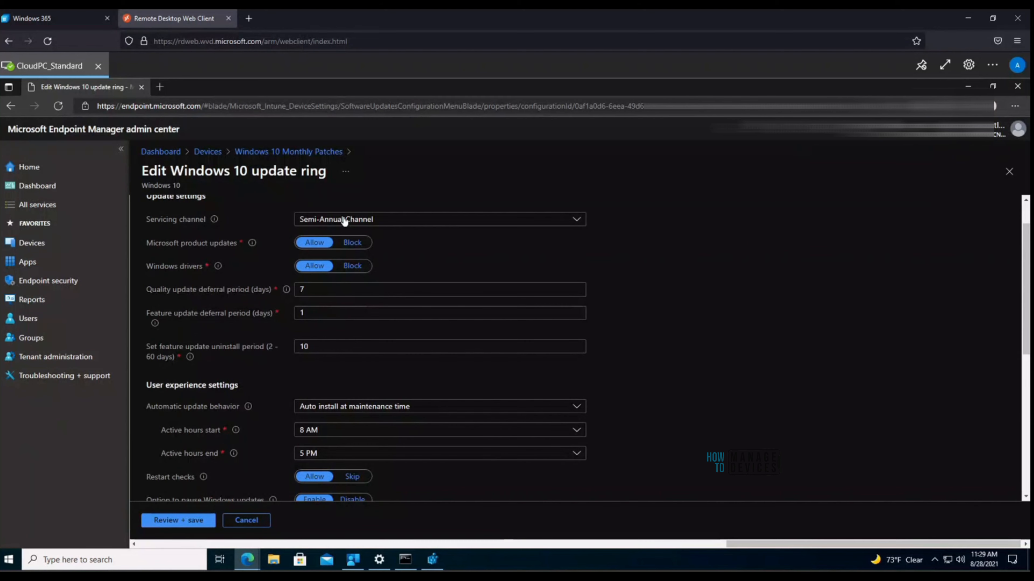
click(403, 221)
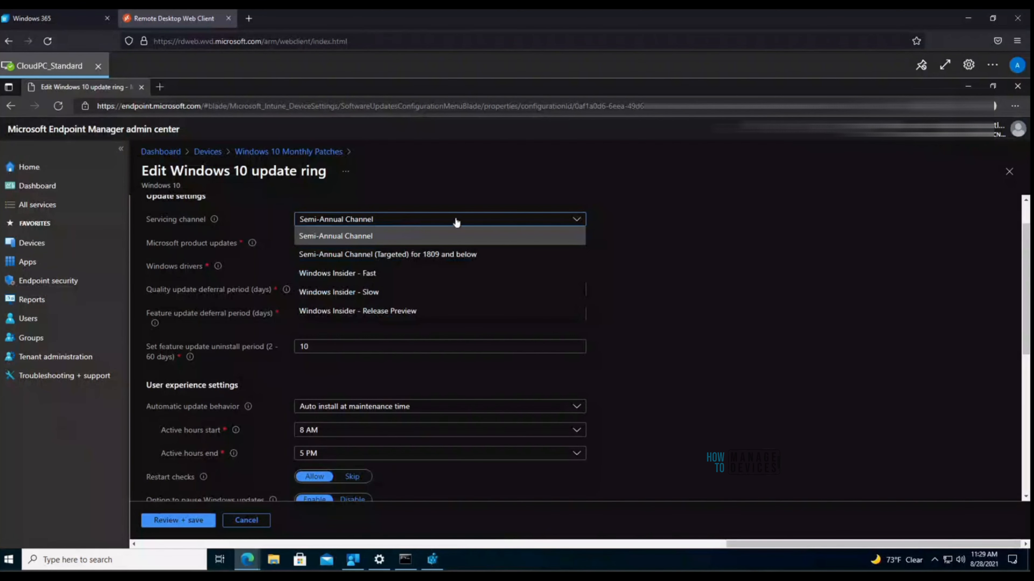
click(732, 264)
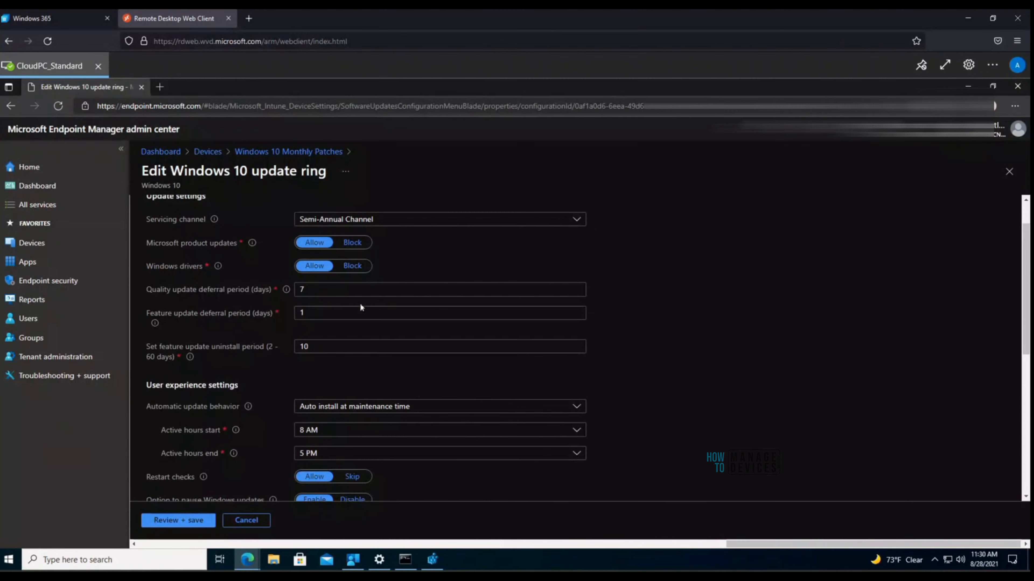
Step: Discard the unsaved settings edit and return to the update ring's Overview status chart
scroll(550, 342, down, 3)
scroll(587, 357, down, 4)
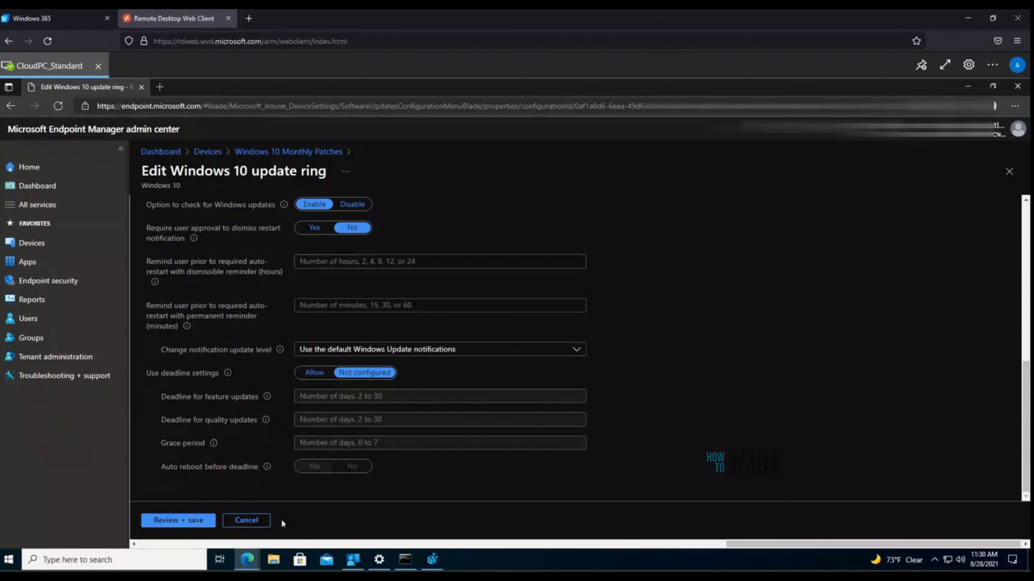
click(265, 524)
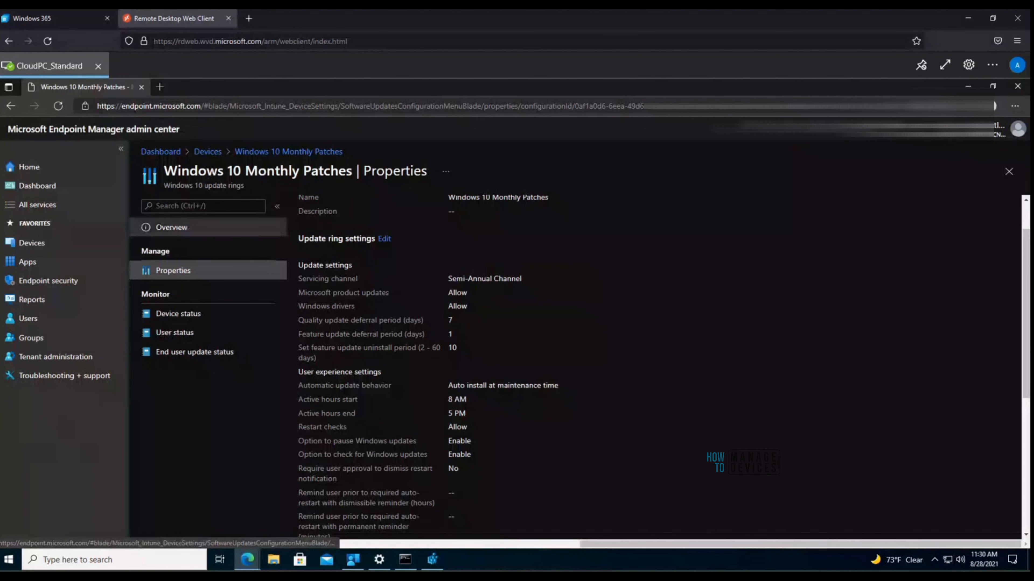
click(243, 153)
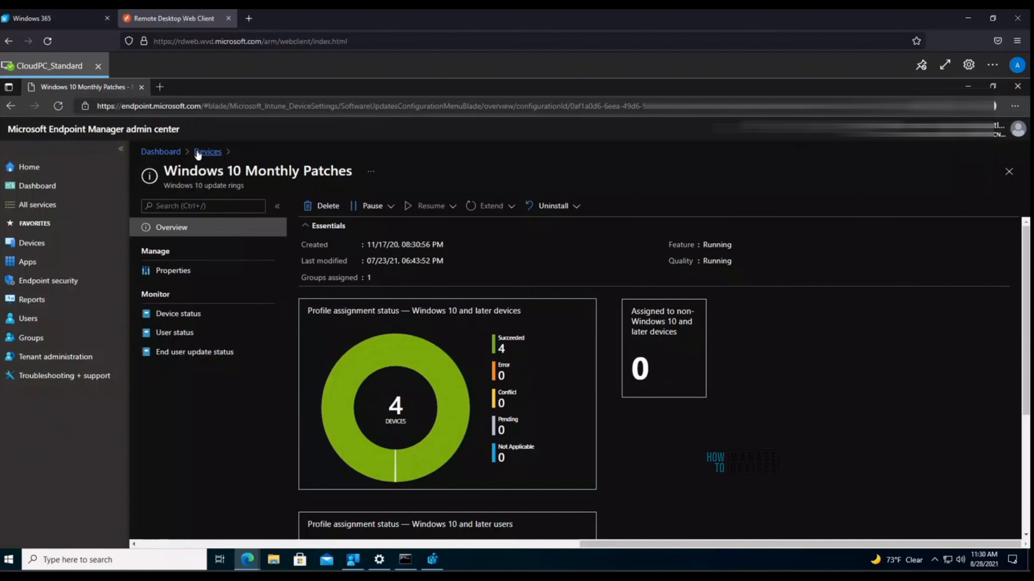
Step: Minimize both Edge windows and move Registry Editor right, beside the Default Directory Settings page
click(967, 86)
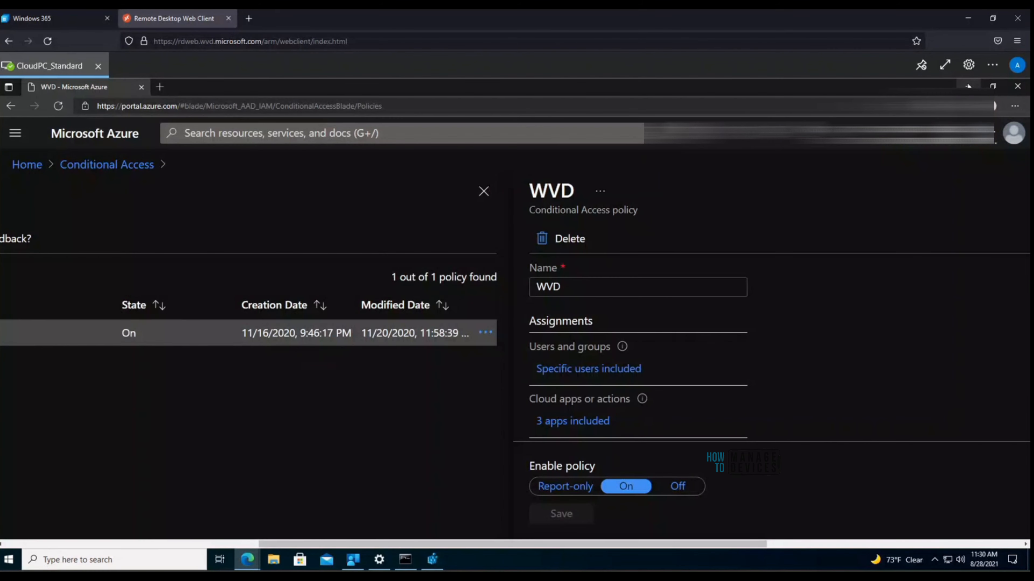
click(968, 86)
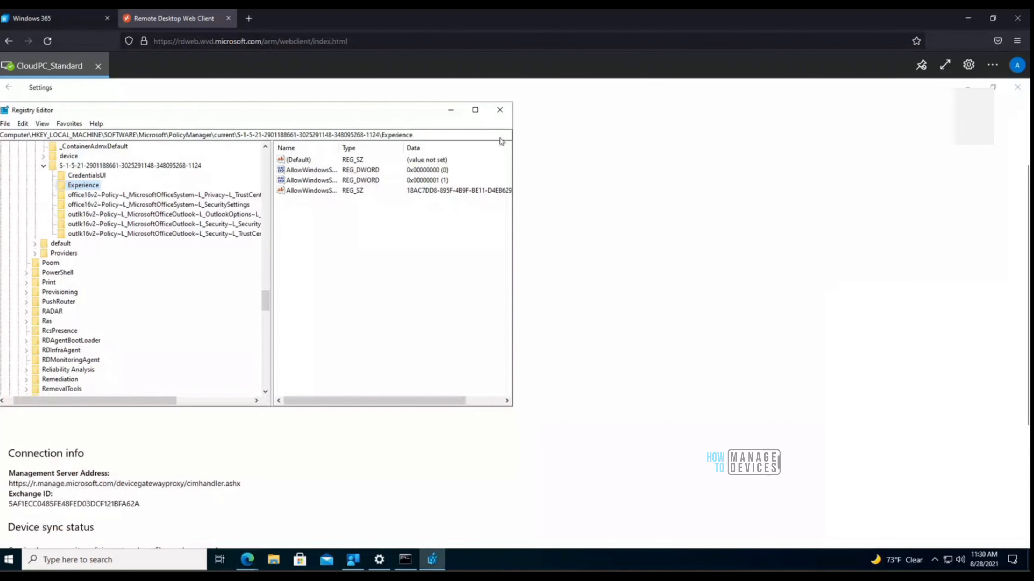
drag(393, 113, 894, 138)
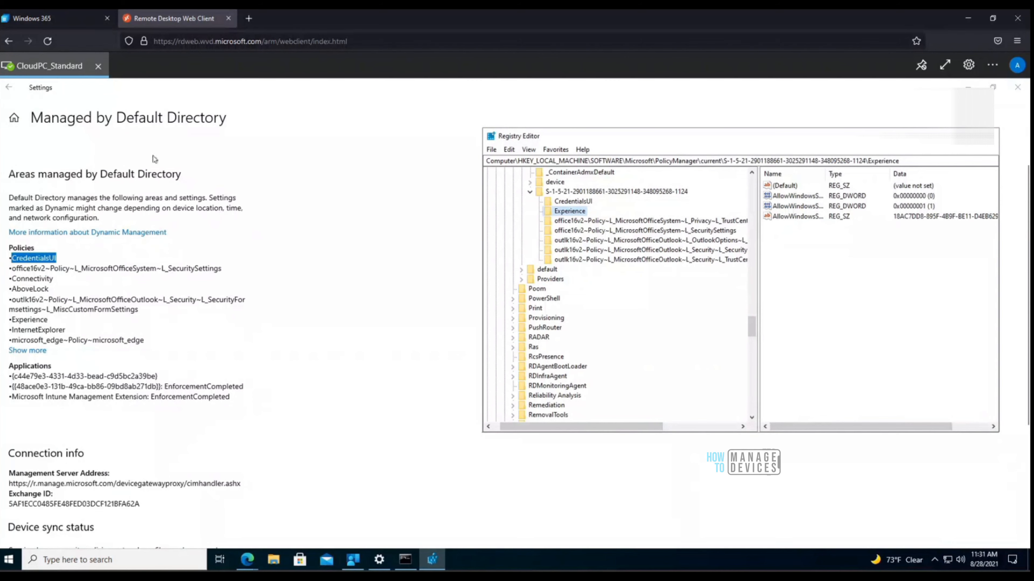
Step: Reopen the MEMCM AD domain connection's info listing the areas managed by Default Directory
click(14, 92)
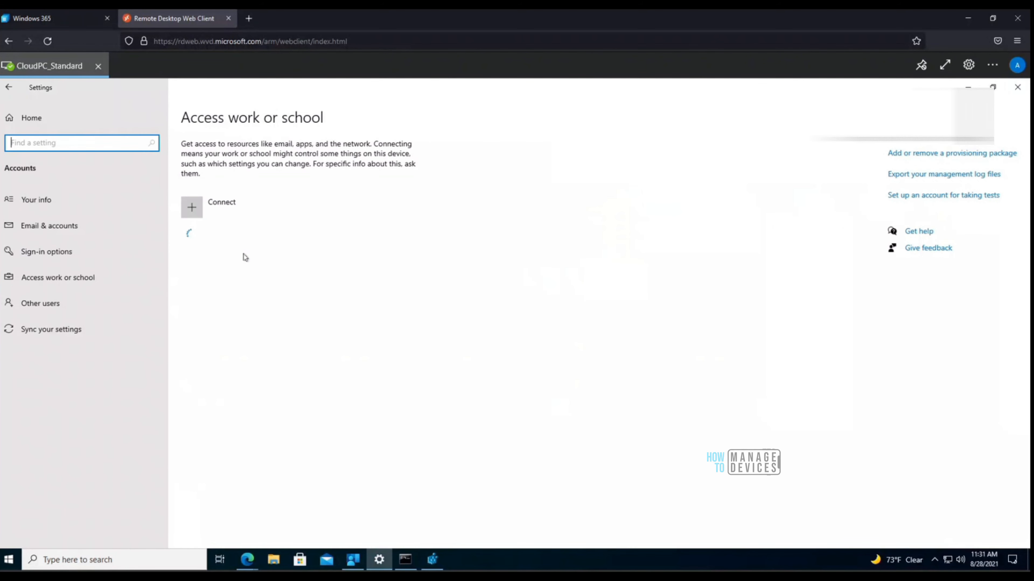
click(247, 247)
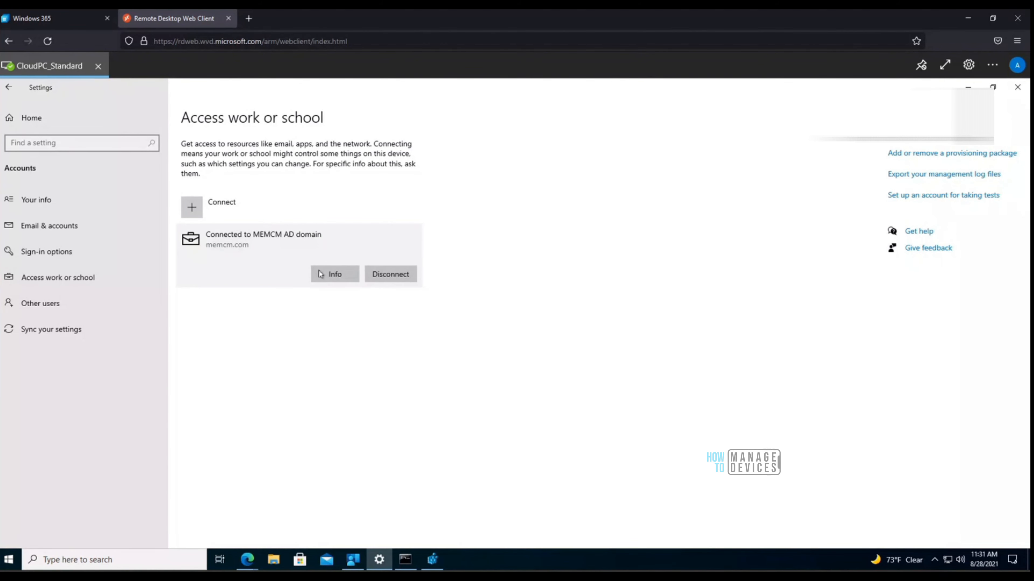
click(324, 277)
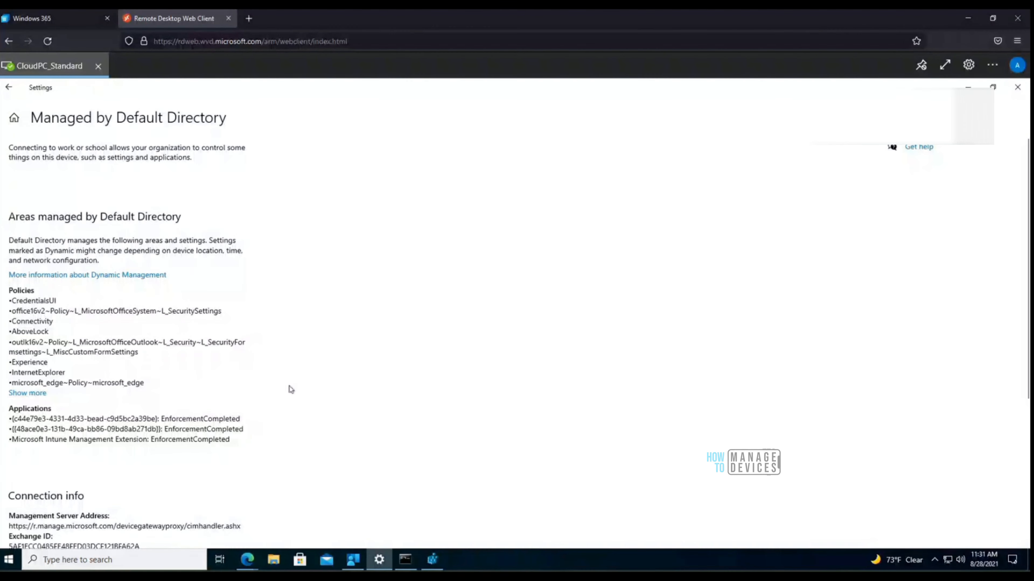
Step: Compare those policies with the CredentialsUI and outlk16v2 Outlook options keys in Registry Editor
click(432, 561)
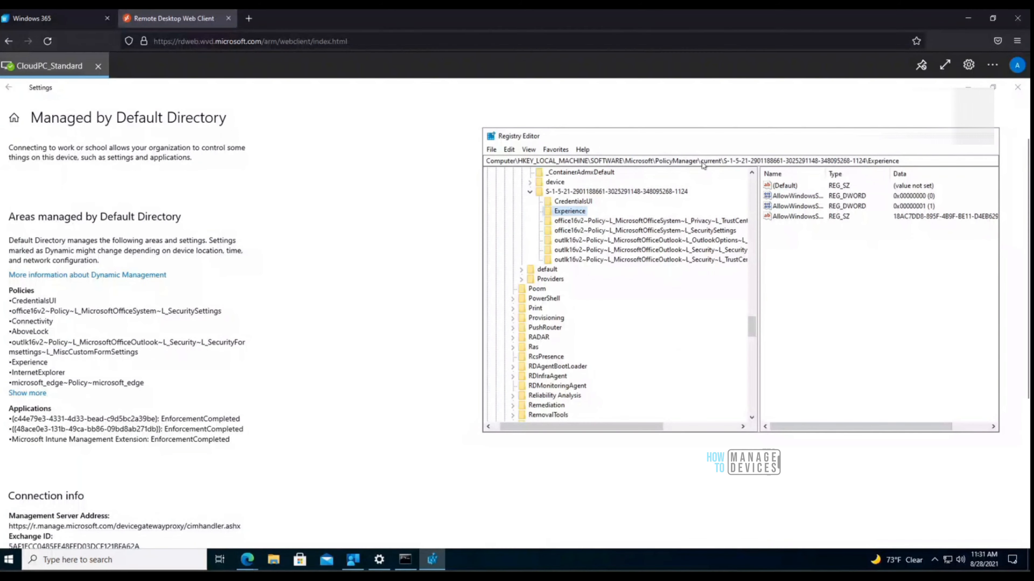
drag(653, 160, 903, 151)
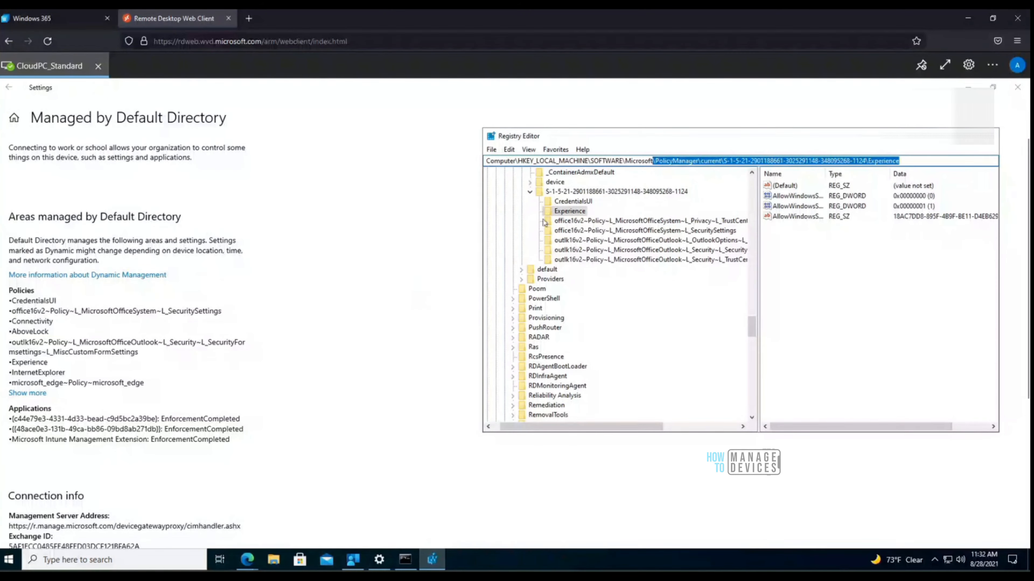
click(572, 202)
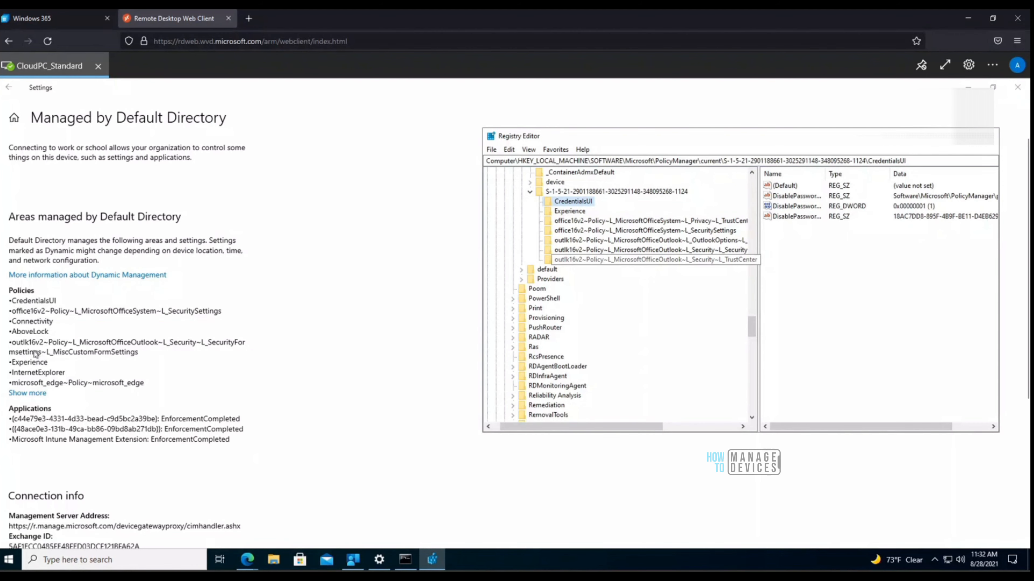
click(14, 344)
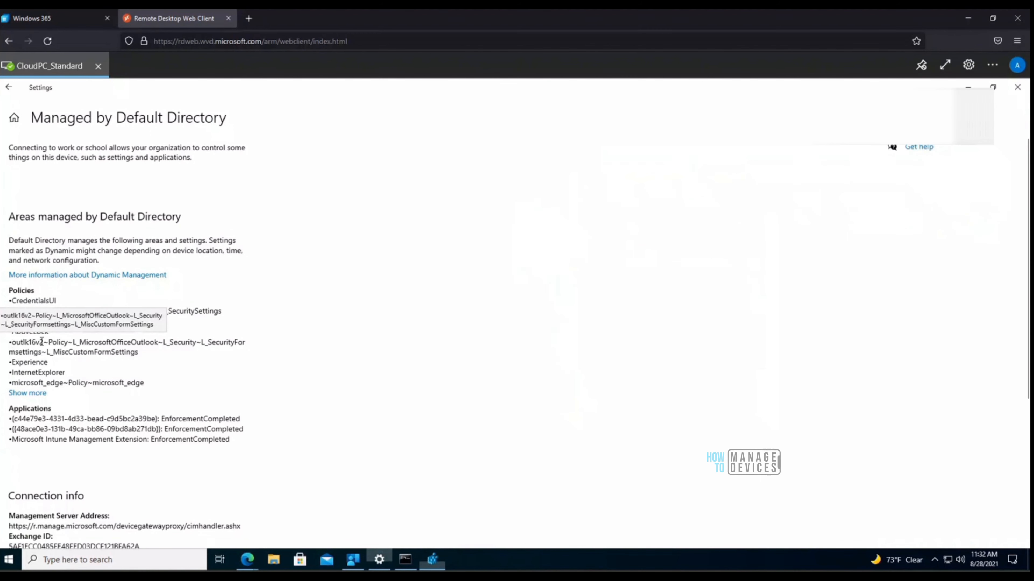
drag(13, 344, 44, 342)
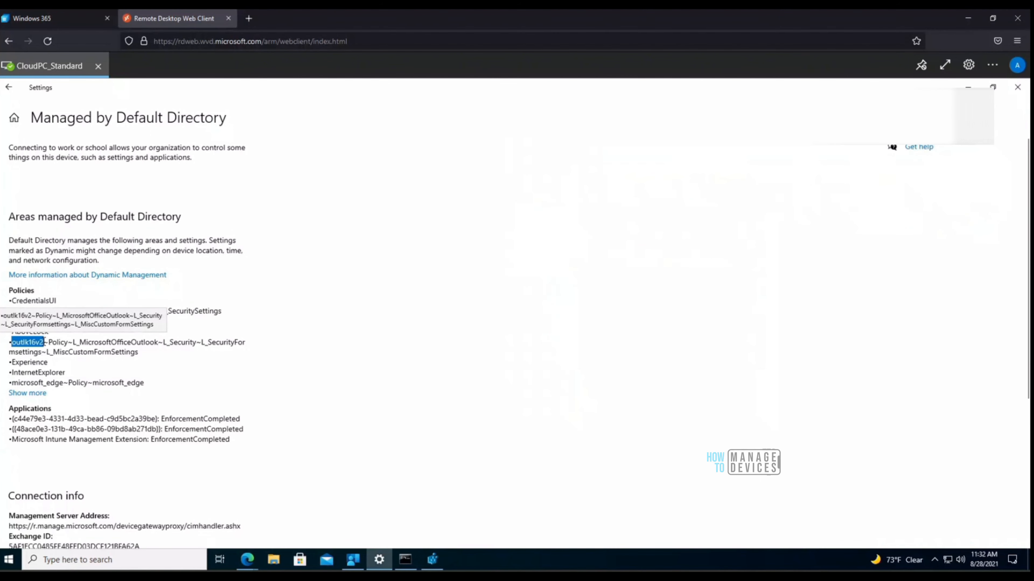
click(432, 560)
click(585, 241)
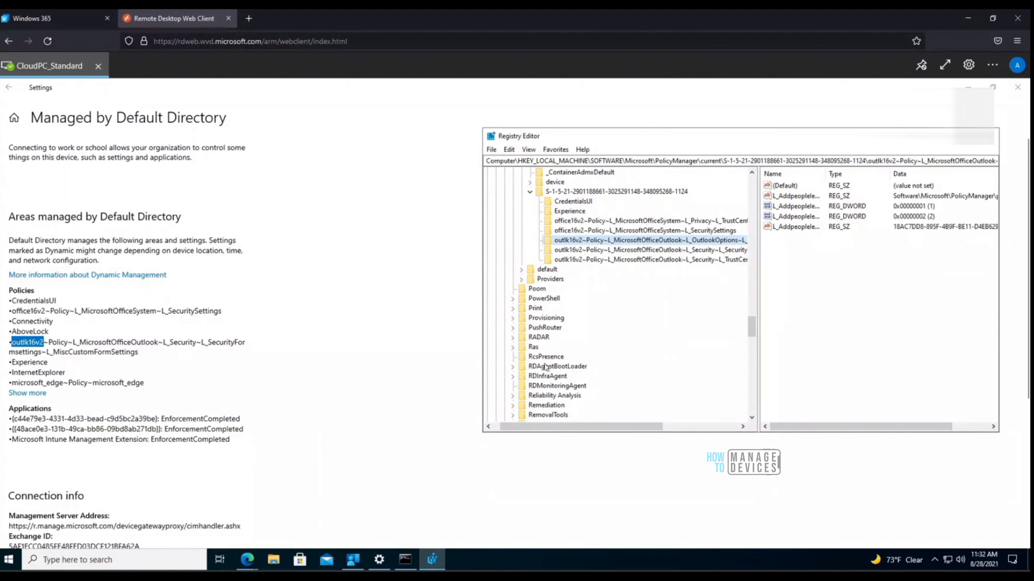
Step: Launch Event Viewer with eventvwr from Command Prompt, approve elevation, and maximize it
click(404, 561)
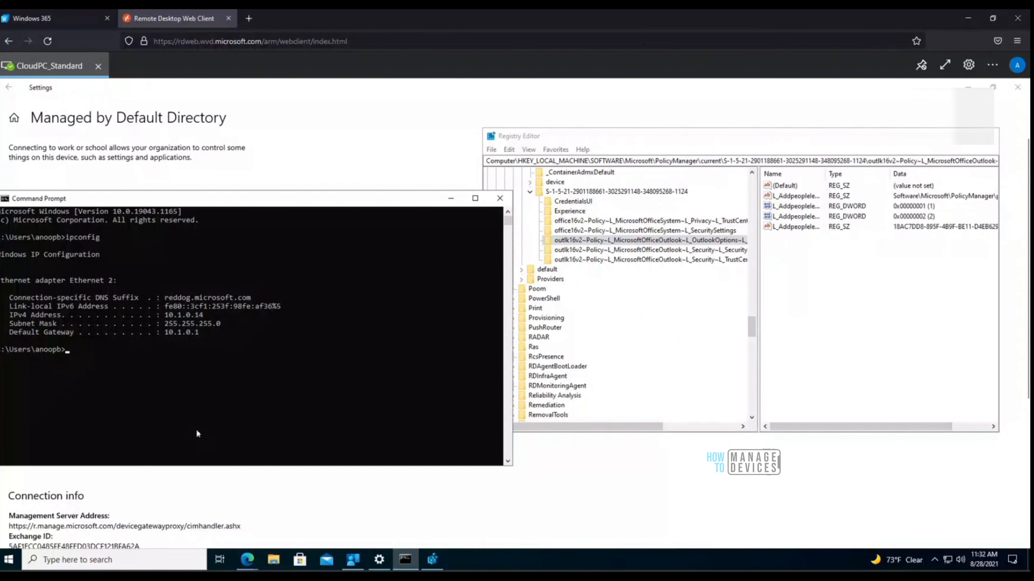
text(even)
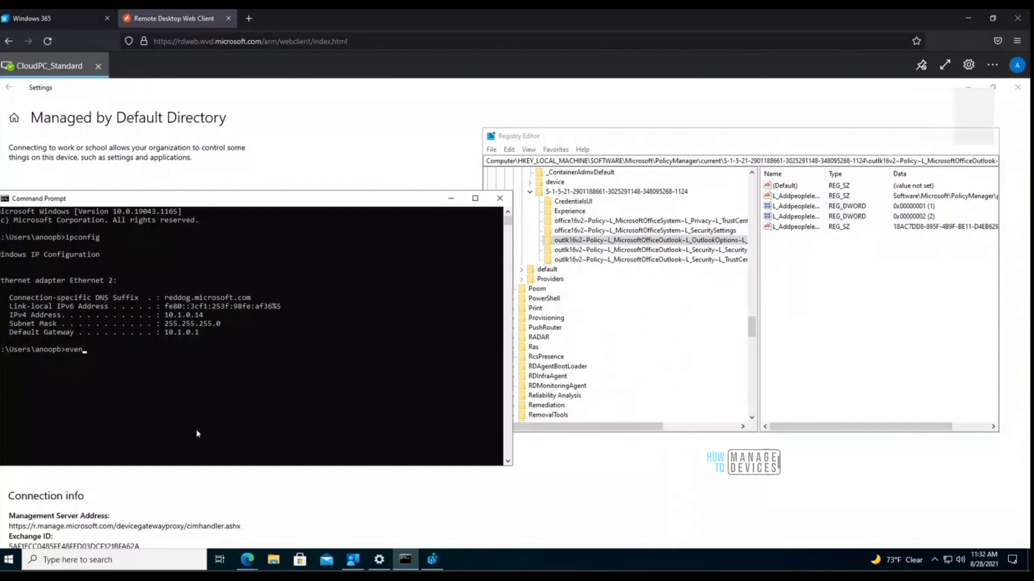
text(vw)
text(r)
key(Return)
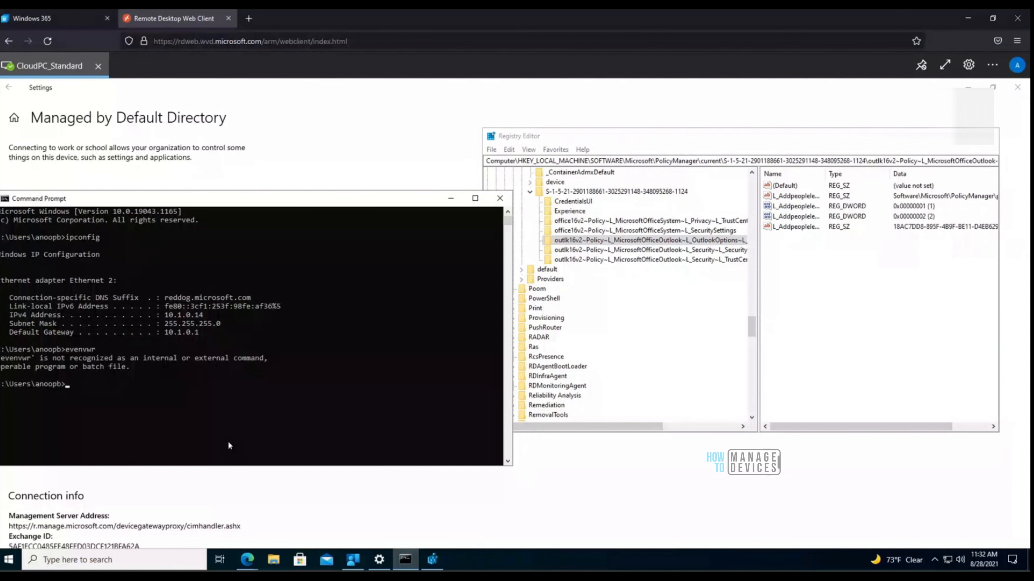
text(eventv)
text(w)
text(r)
key(Return)
click(417, 383)
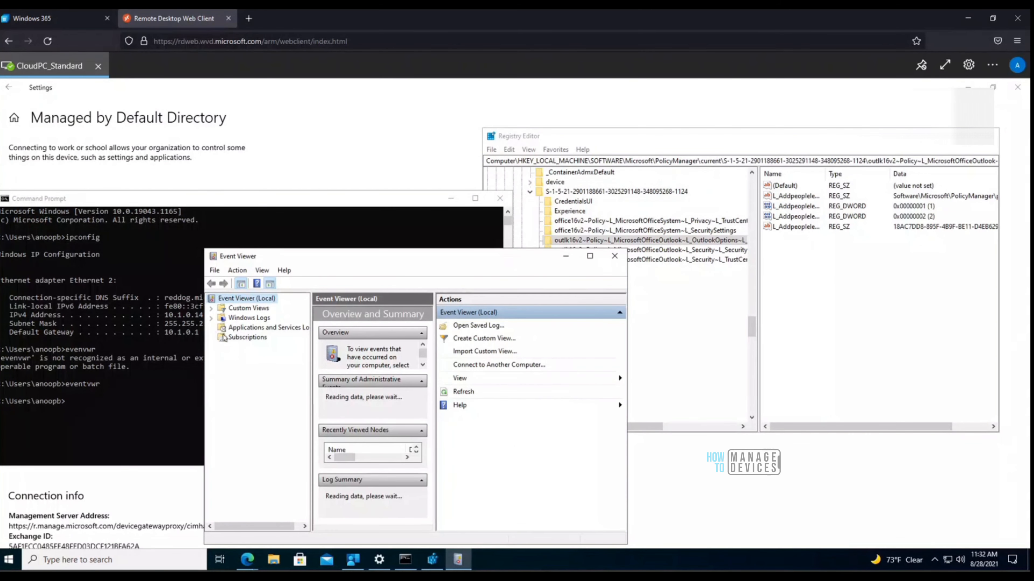
click(591, 257)
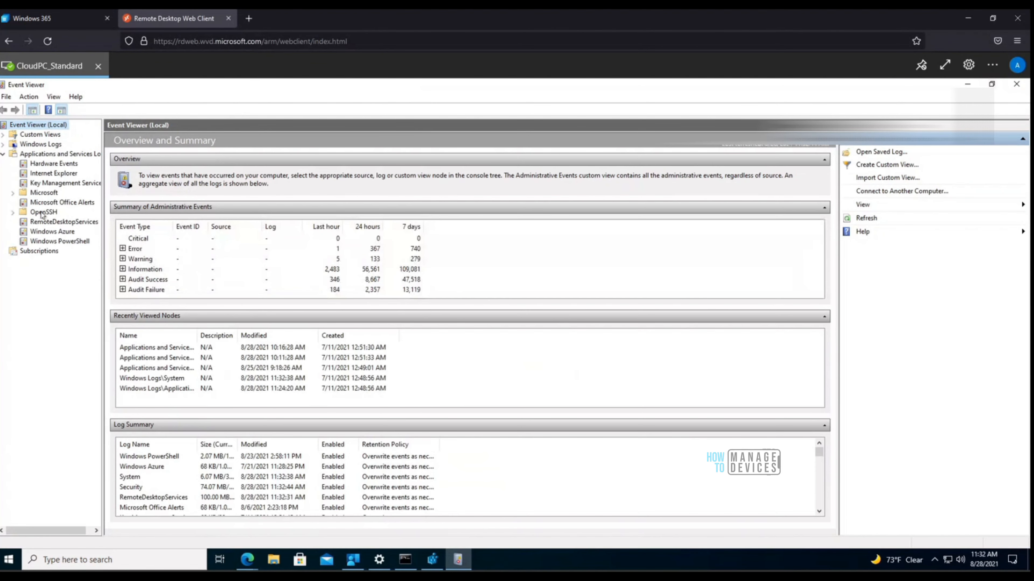
Step: Open the Microsoft > Windows > DeviceManagement-Enterprise-Diagnostics-Provider Admin log
click(13, 193)
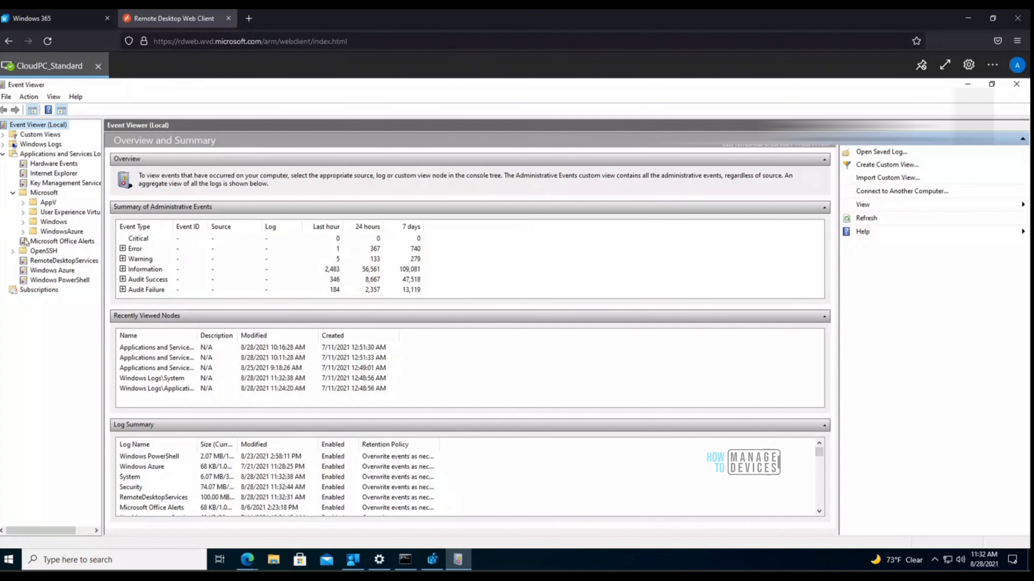
click(23, 222)
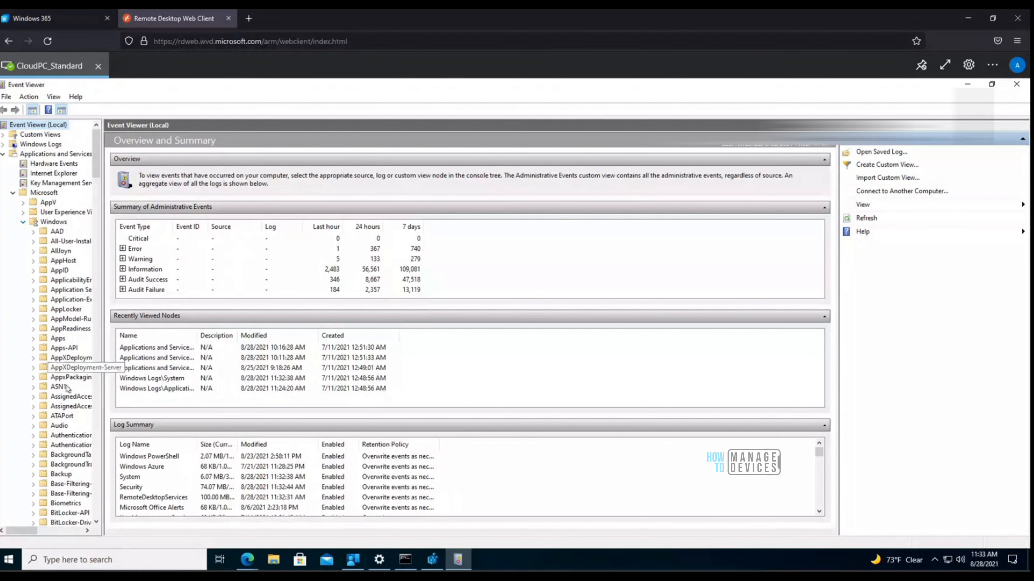
scroll(67, 389, down, 1)
scroll(67, 389, down, 14)
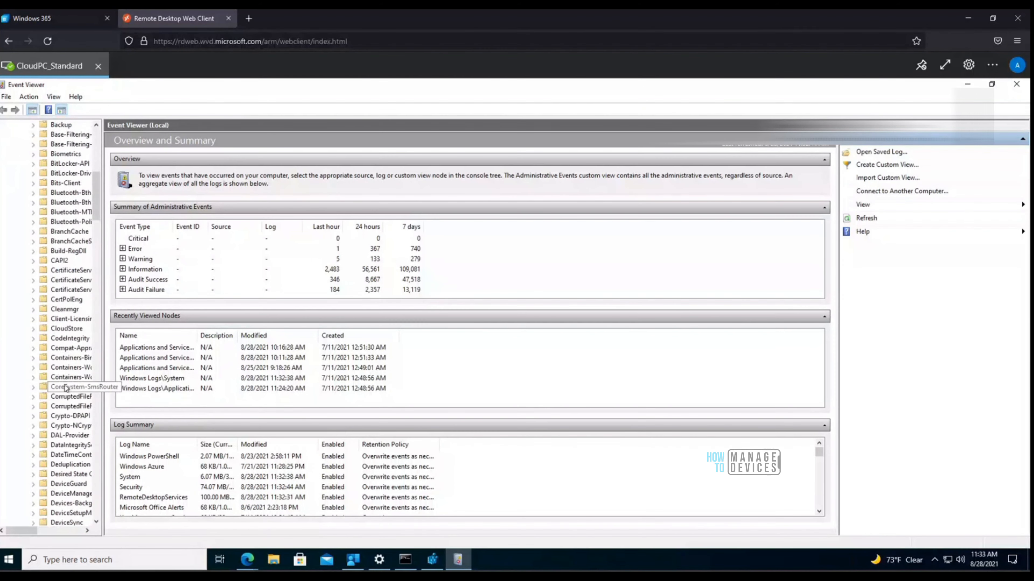
scroll(66, 389, down, 1)
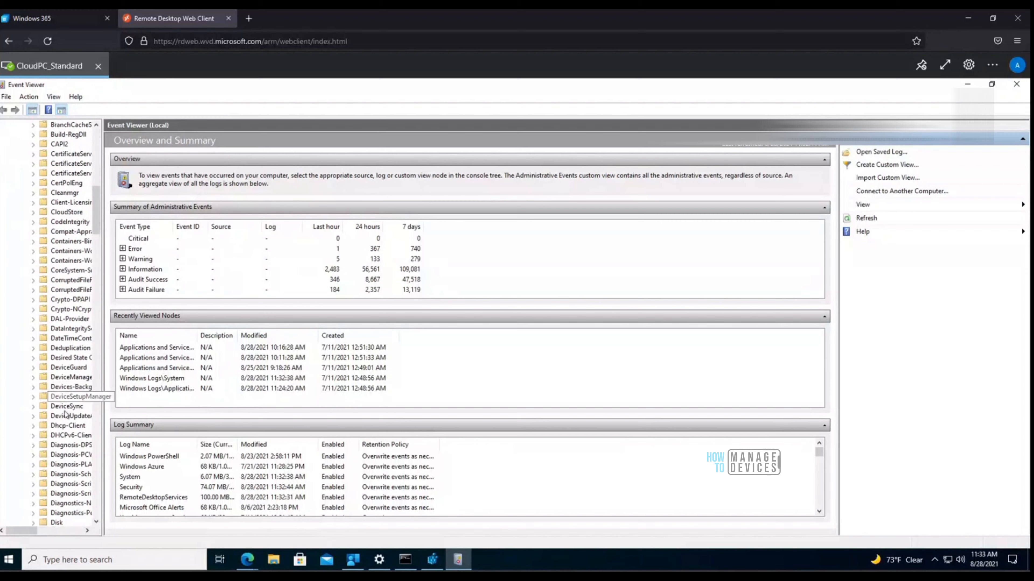
double_click(73, 378)
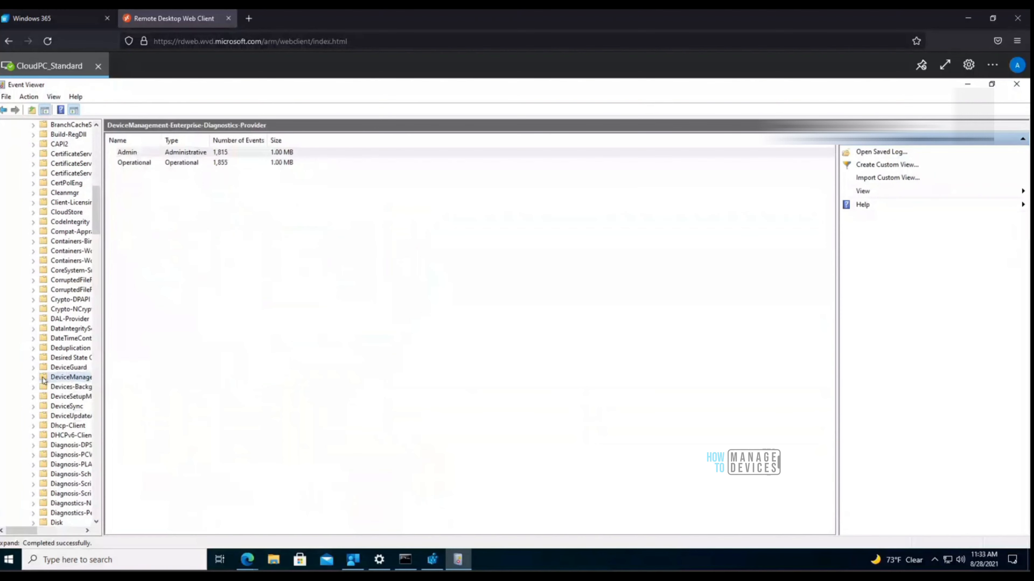
click(62, 390)
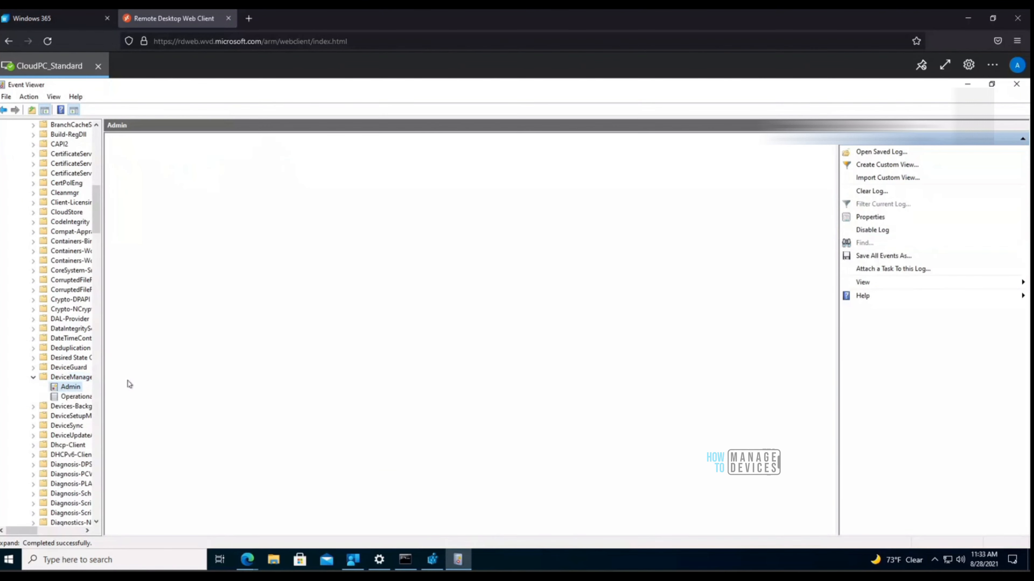